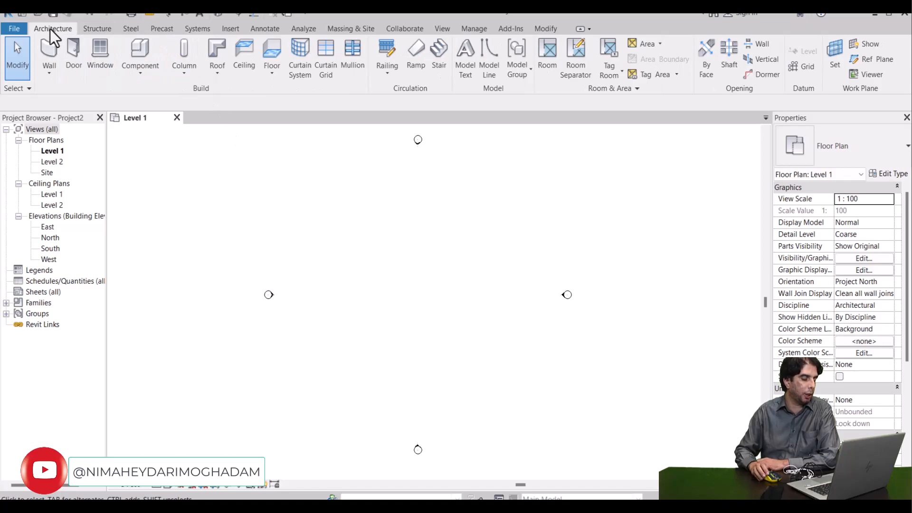
# Draw a vertical wall about 14000 mm long and, from its upper end, a connected horizontal wall about 17000 mm long
pyautogui.click(53, 52)
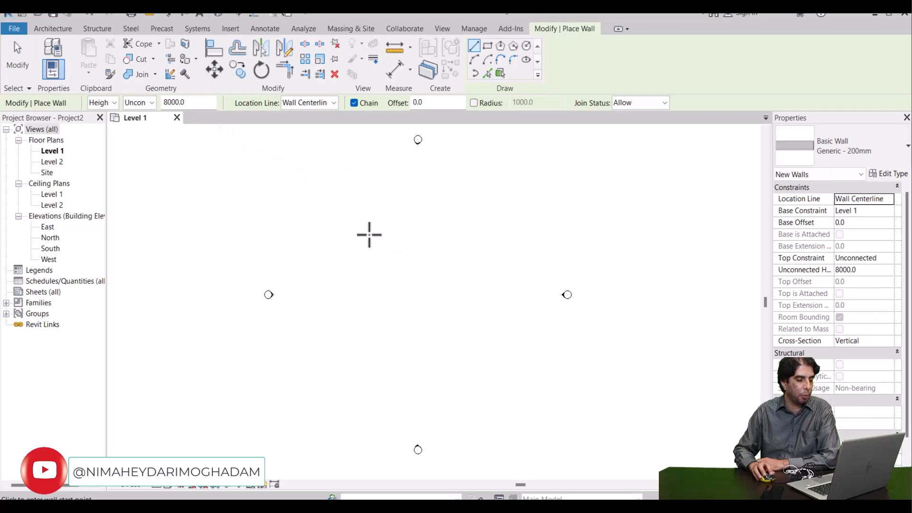
pyautogui.click(363, 342)
pyautogui.click(364, 256)
pyautogui.click(465, 257)
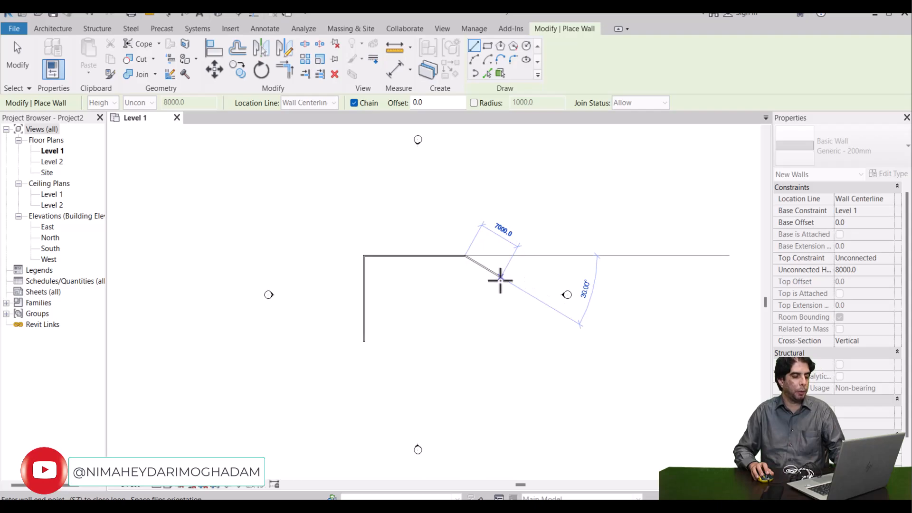
pyautogui.press('Escape')
pyautogui.press('Escape')
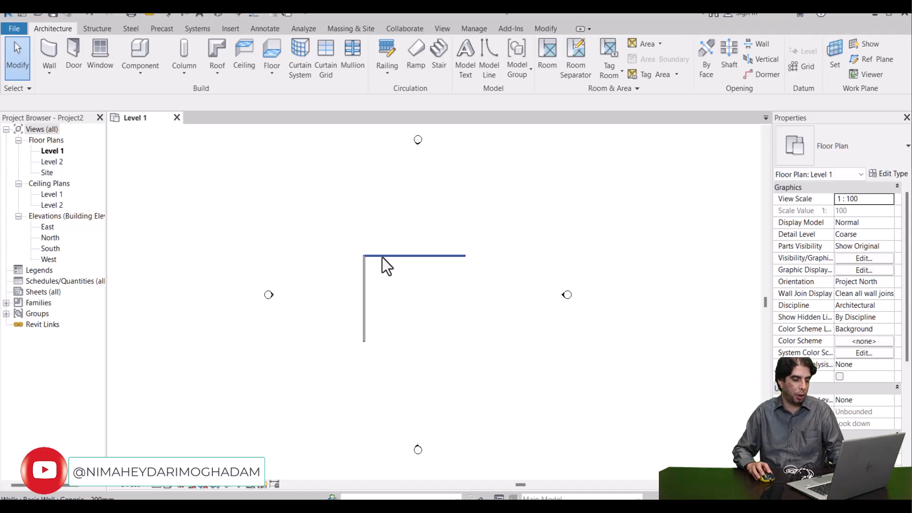
# Mirror a copy of the vertical wall upward, picking the horizontal wall as the mirror axis
pyautogui.click(366, 295)
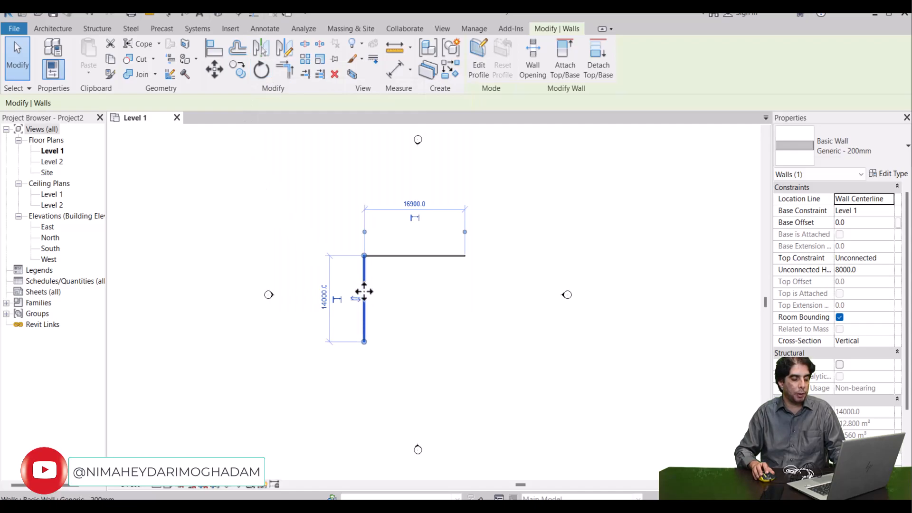
pyautogui.scroll(1, 377, 291)
pyautogui.scroll(2, 376, 290)
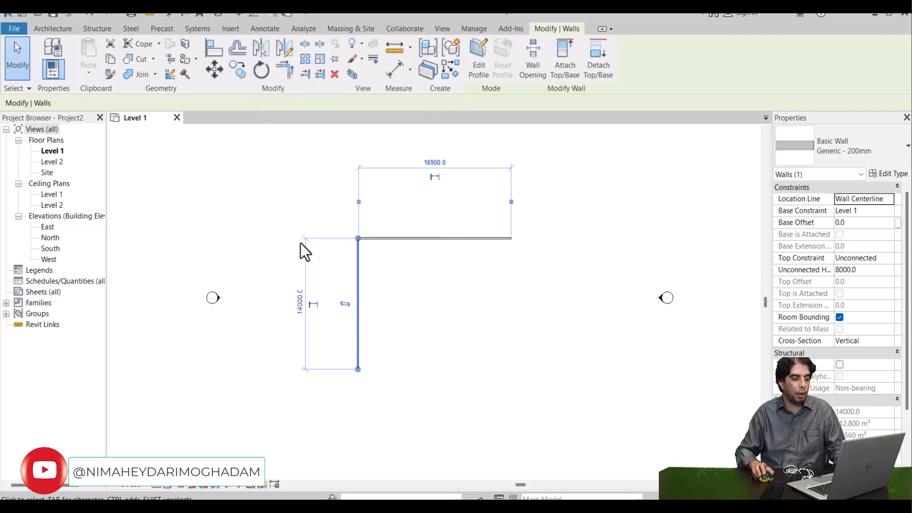
pyautogui.moveTo(424, 269); pyautogui.dragTo(421, 303, button='middle')
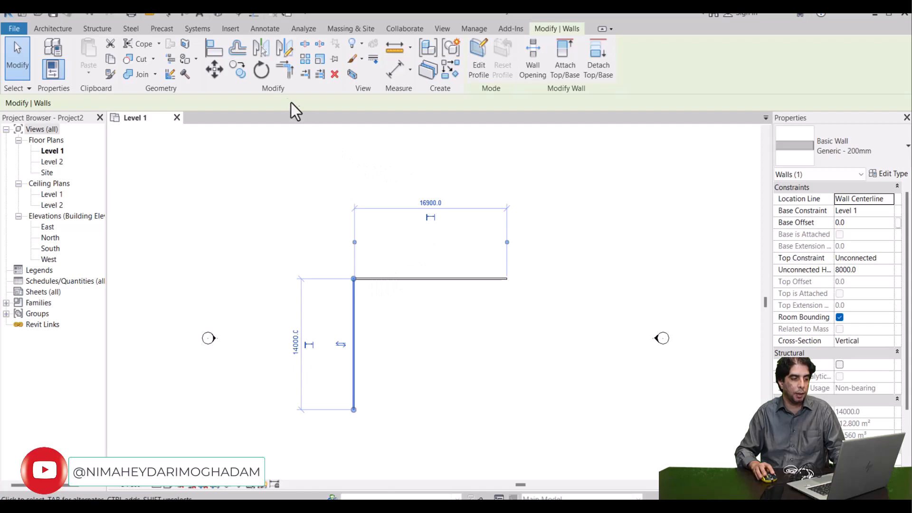
pyautogui.click(254, 48)
pyautogui.click(253, 47)
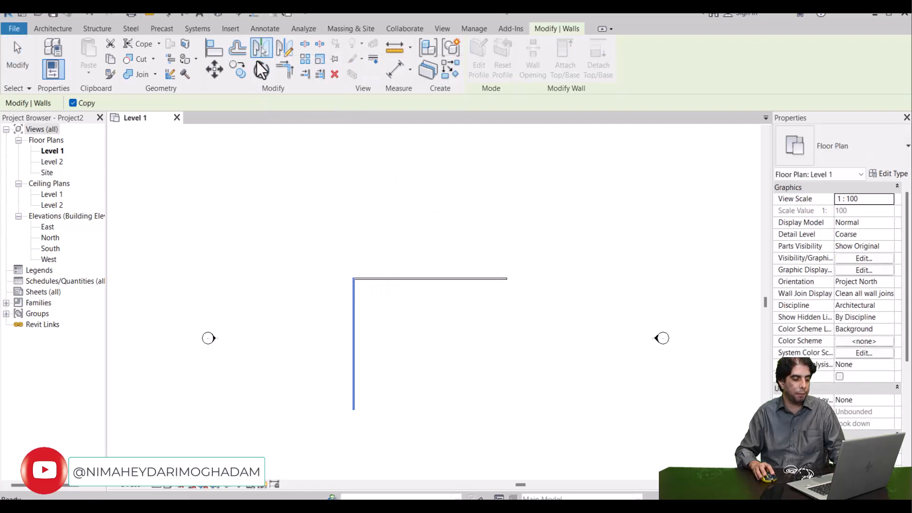
pyautogui.click(404, 278)
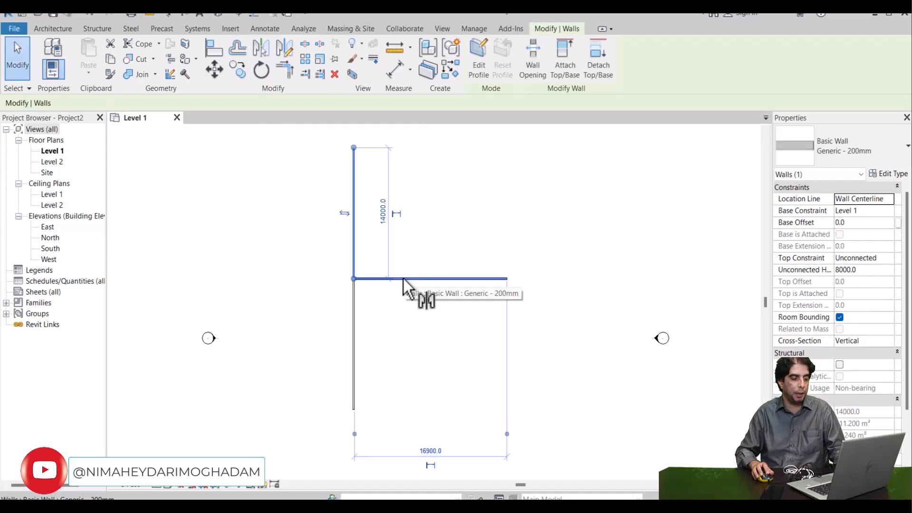
pyautogui.scroll(-2, 401, 281)
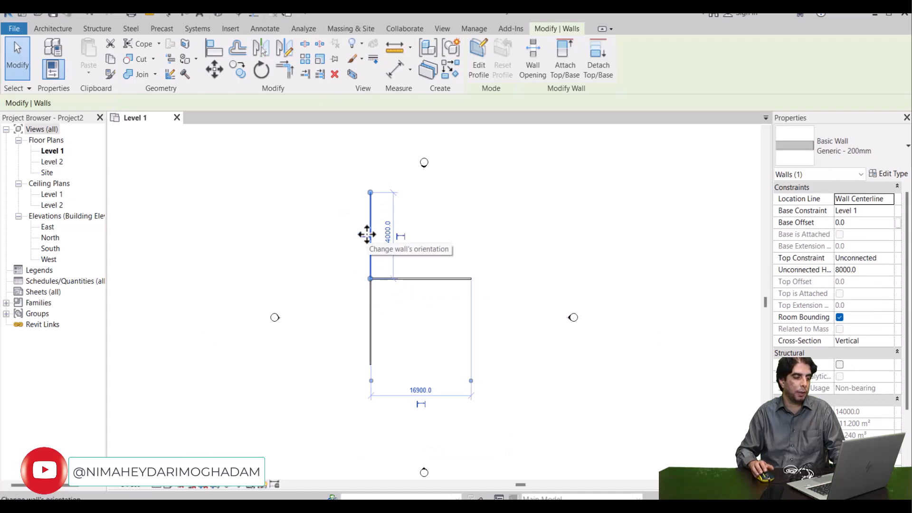
pyautogui.click(432, 224)
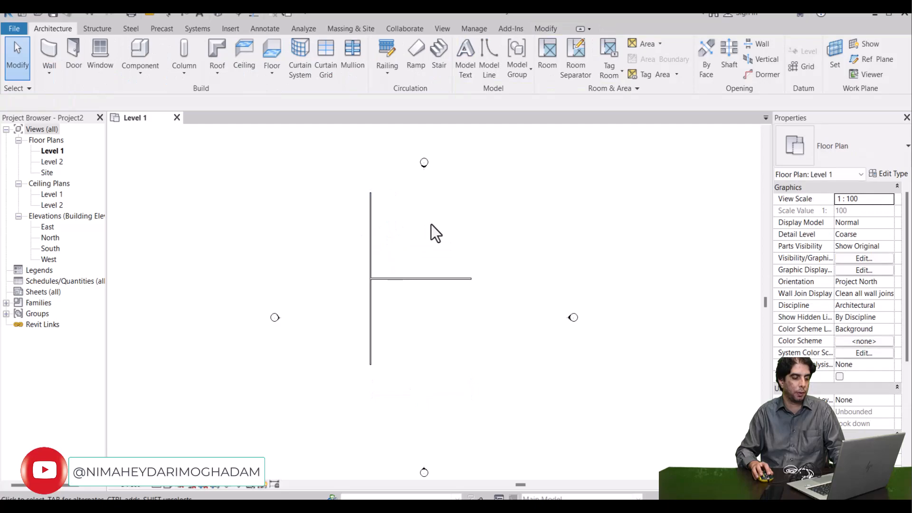
# Mirror a copy of the horizontal wall to the other side, picking the lower vertical wall as the mirror axis
pyautogui.click(375, 301)
pyautogui.click(393, 281)
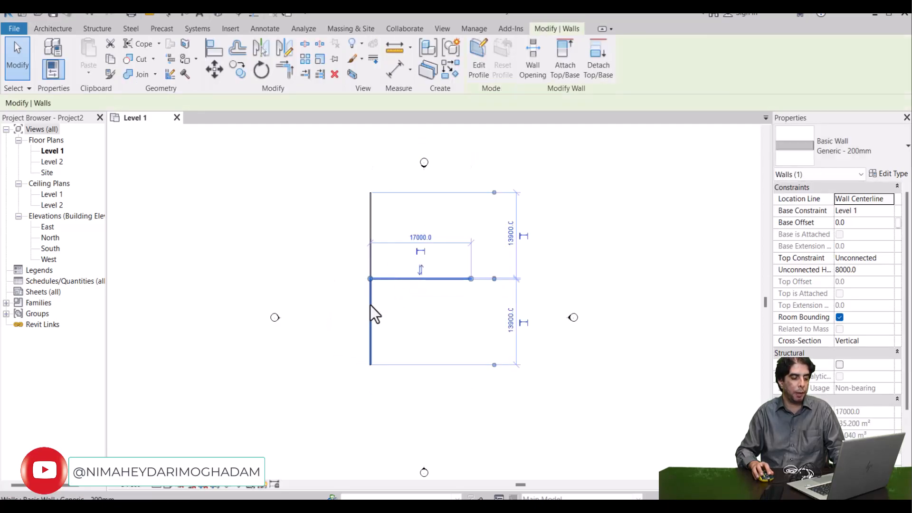
pyautogui.click(255, 47)
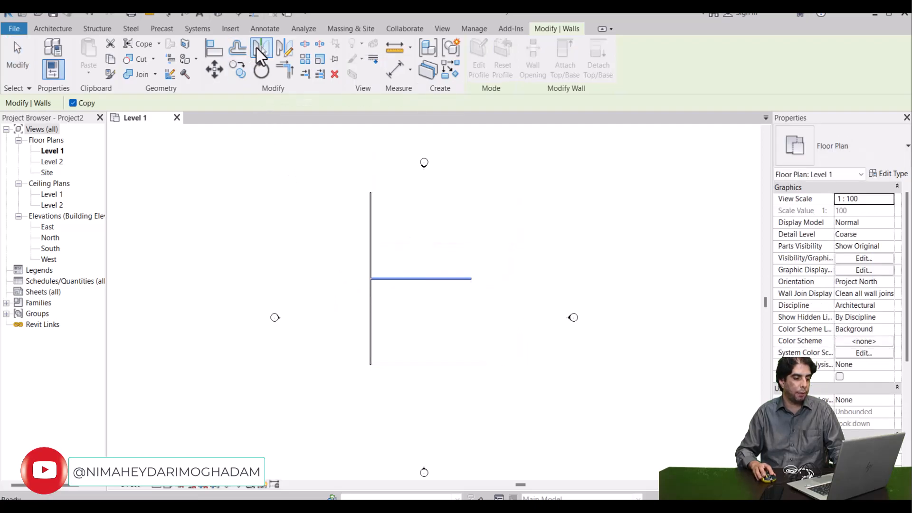
pyautogui.click(371, 305)
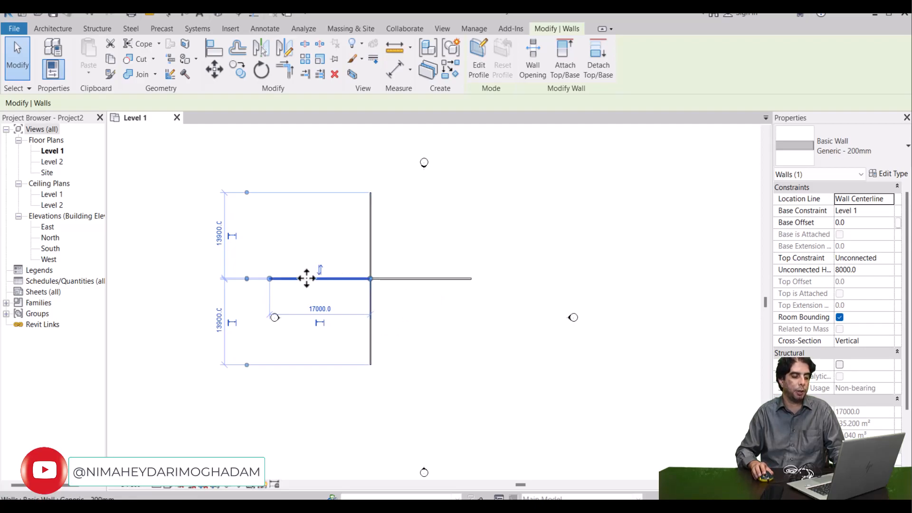
pyautogui.click(408, 247)
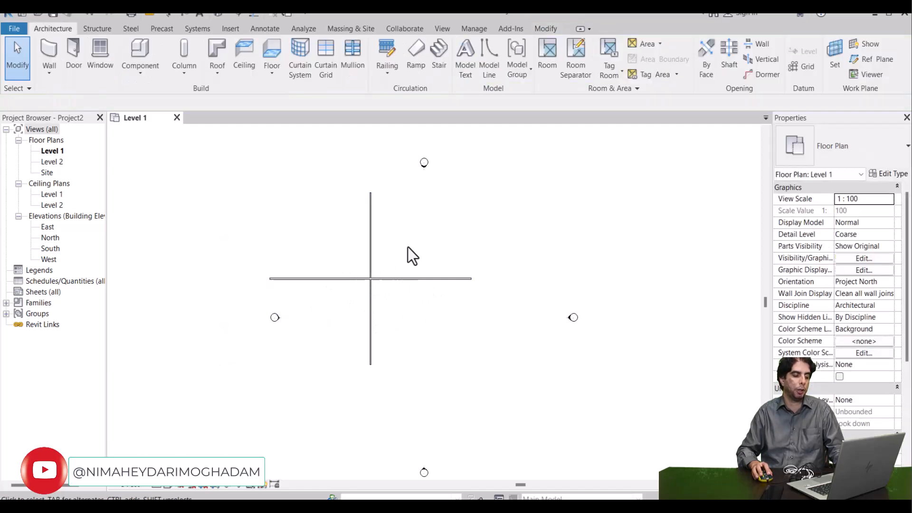
# Try to mirror a copy of the upper vertical wall across a slightly tilted drawn axis east of the walls, and undo it
pyautogui.click(402, 280)
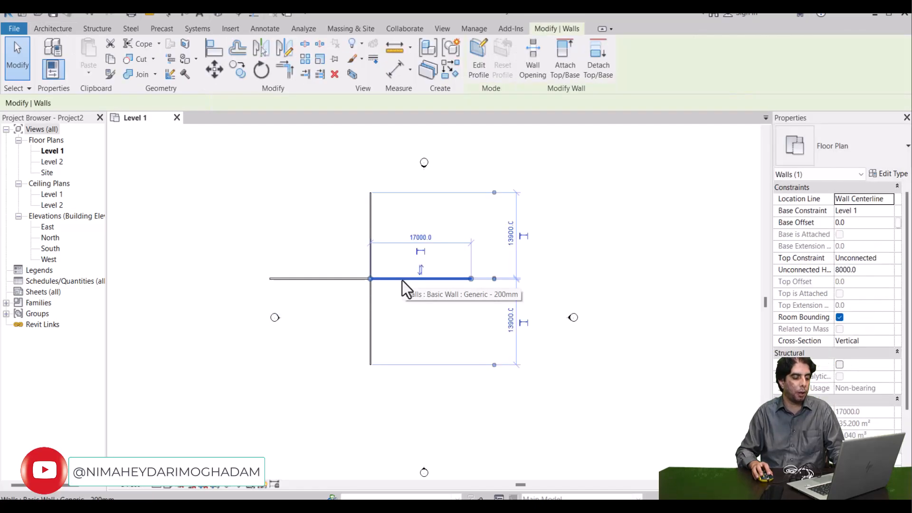
pyautogui.click(370, 232)
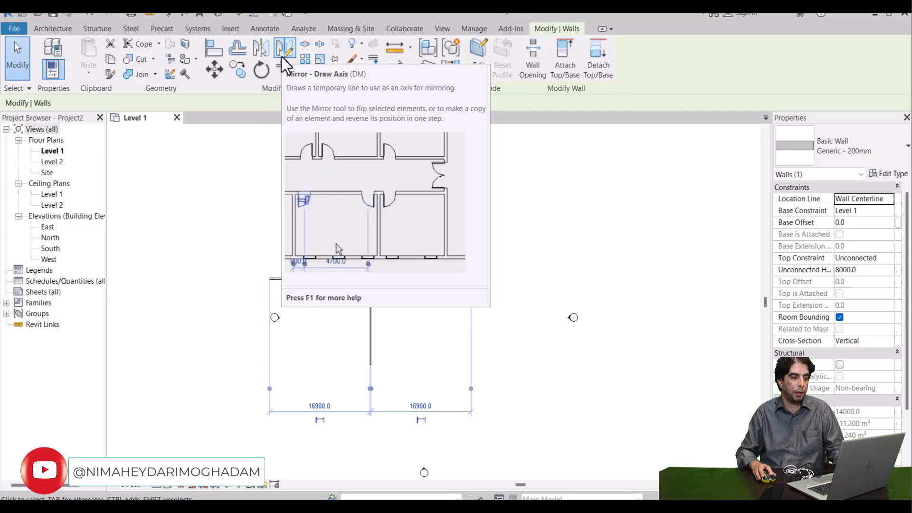
pyautogui.click(282, 56)
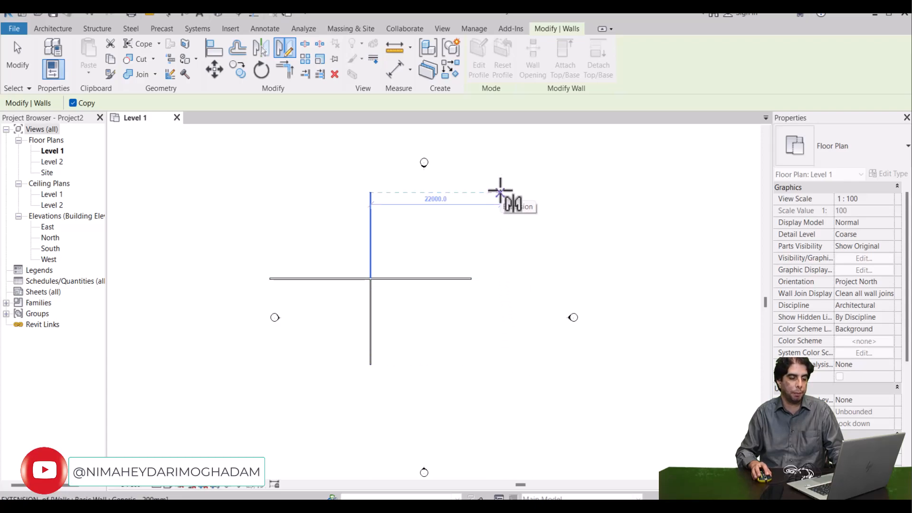
pyautogui.click(500, 192)
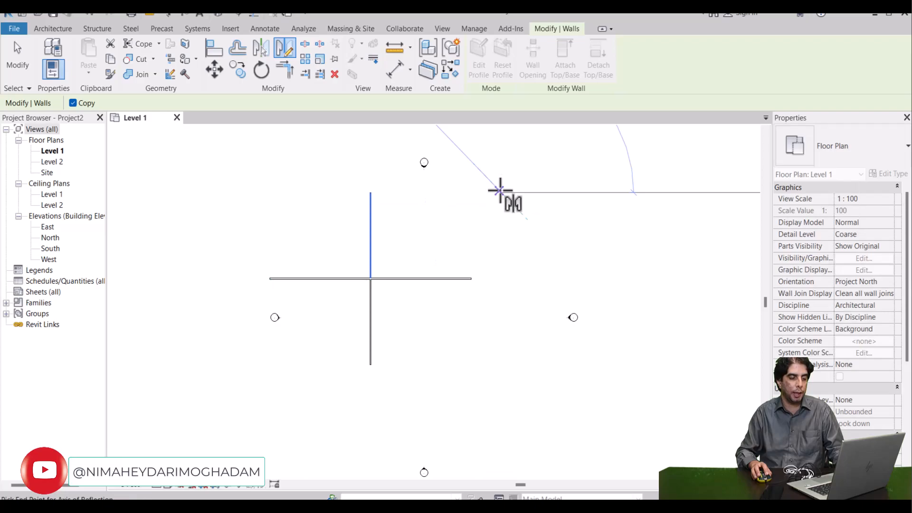
pyautogui.click(509, 365)
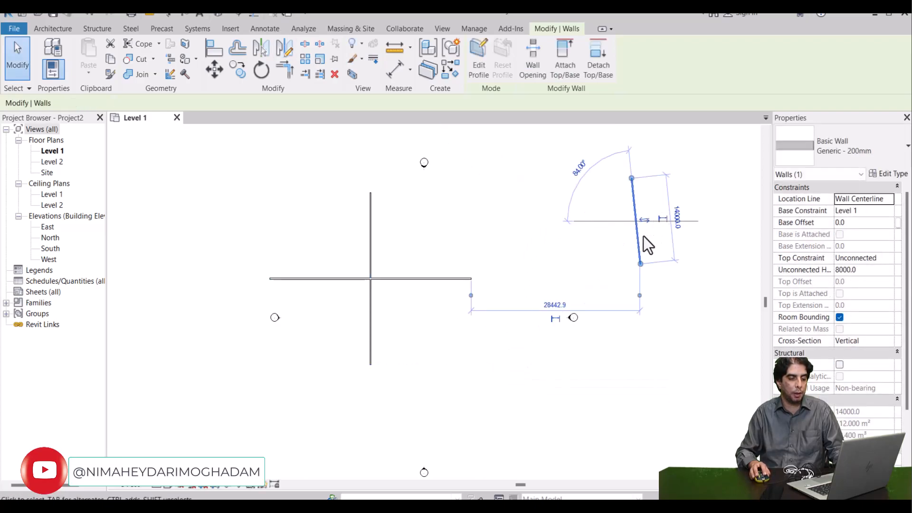
pyautogui.click(553, 318)
pyautogui.hotkey('ctrl', 'z')
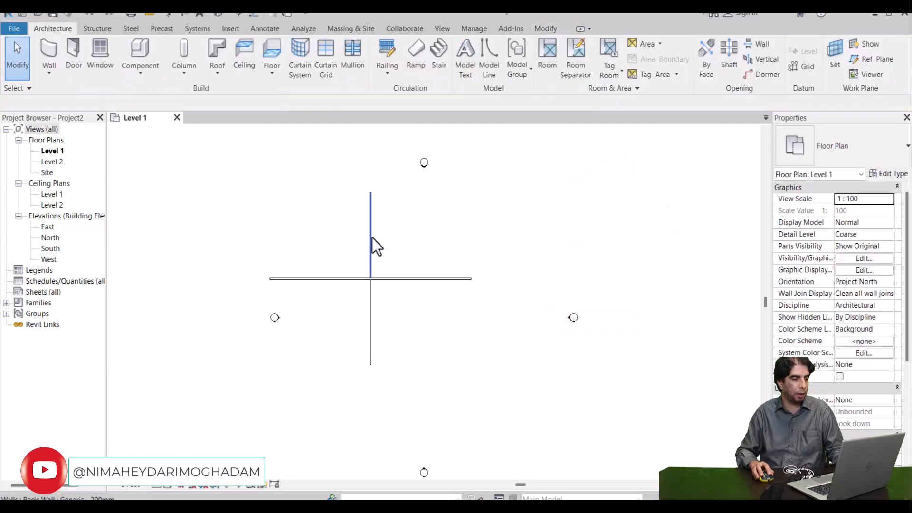
# Mirror a copy of the upper vertical wall across a vertical drawn axis east of the walls, and delete that copy
pyautogui.click(371, 238)
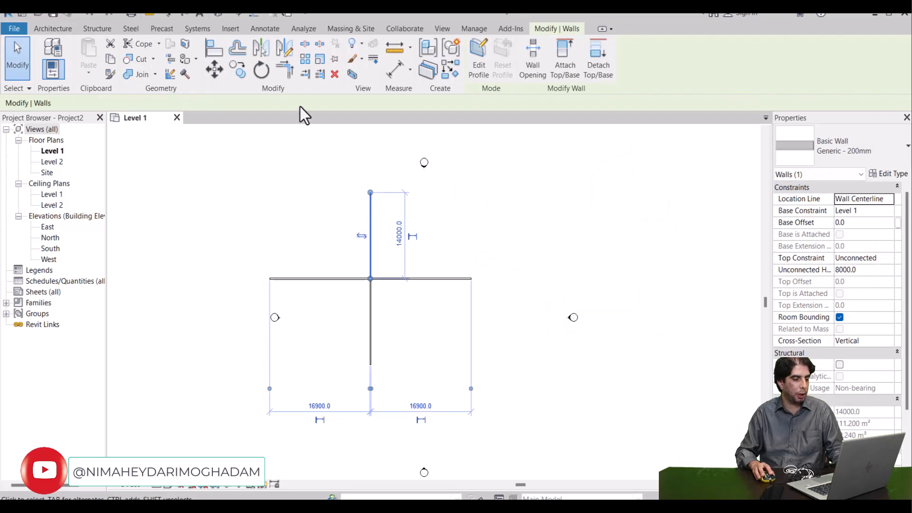
pyautogui.click(283, 51)
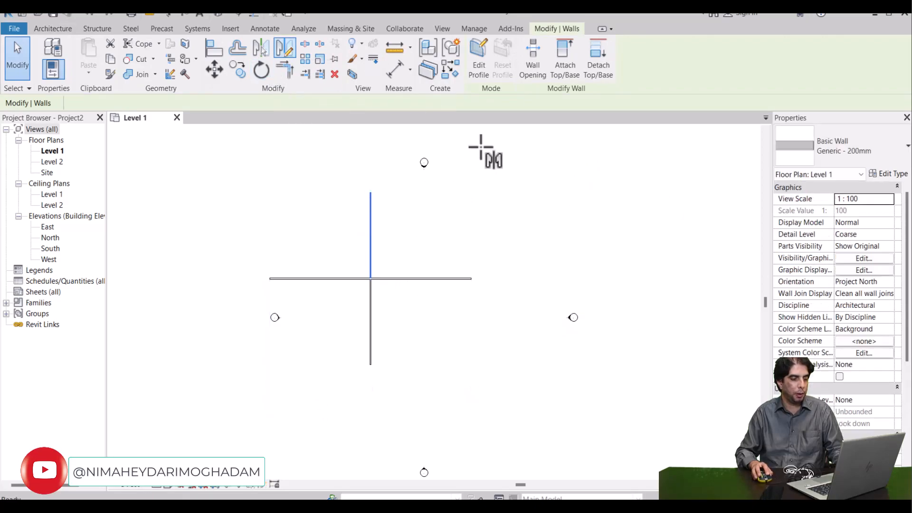
pyautogui.click(513, 200)
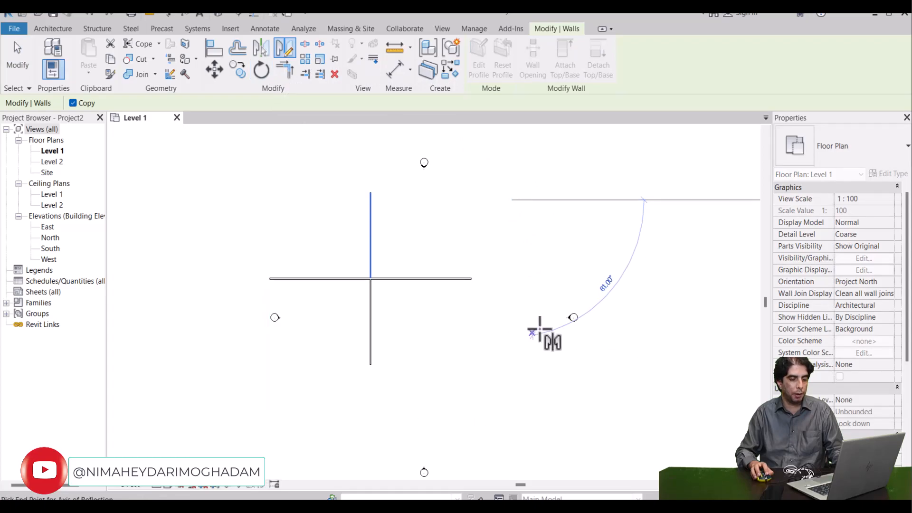
pyautogui.click(512, 338)
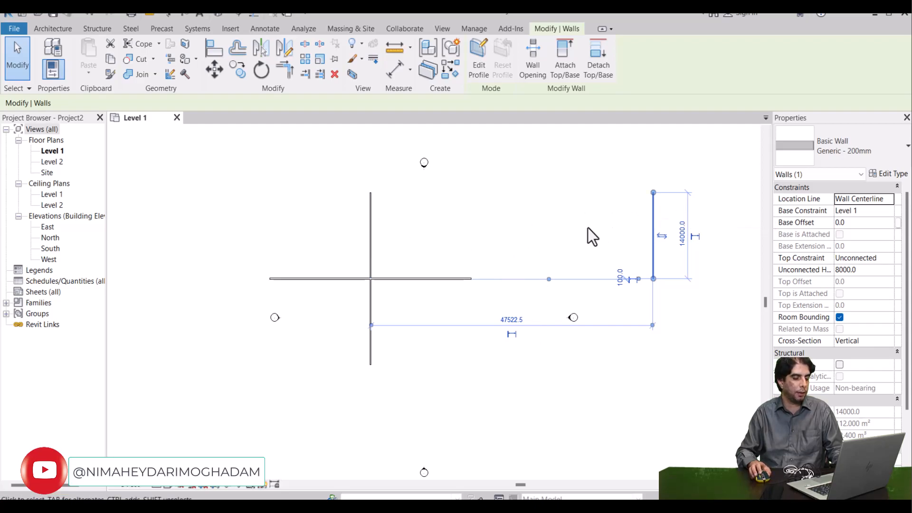
pyautogui.press('Delete')
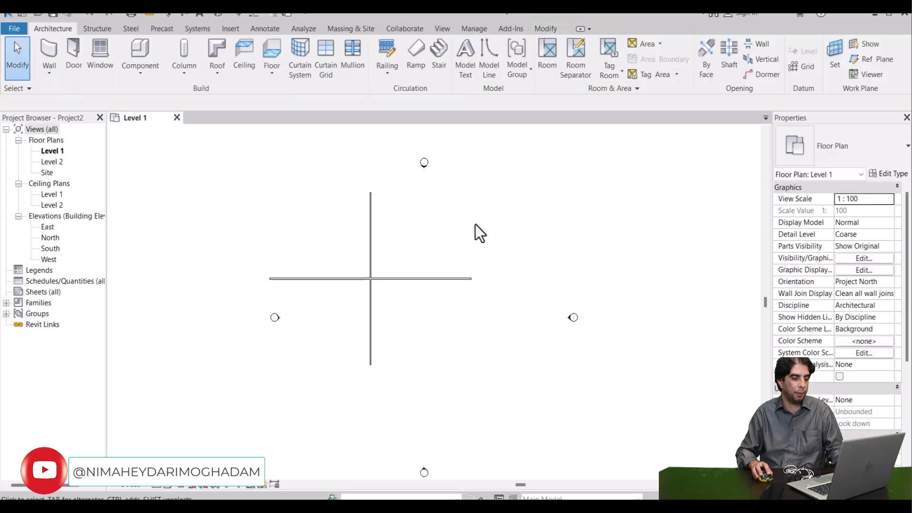
# Try mirroring the upper vertical wall across a vertical drawn axis with the Copy option off, and undo the mirror
pyautogui.click(375, 220)
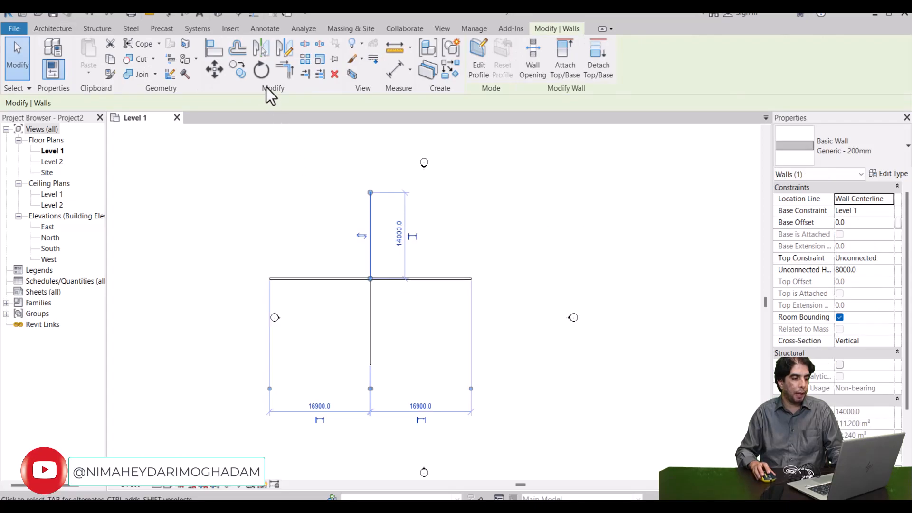
pyautogui.click(284, 47)
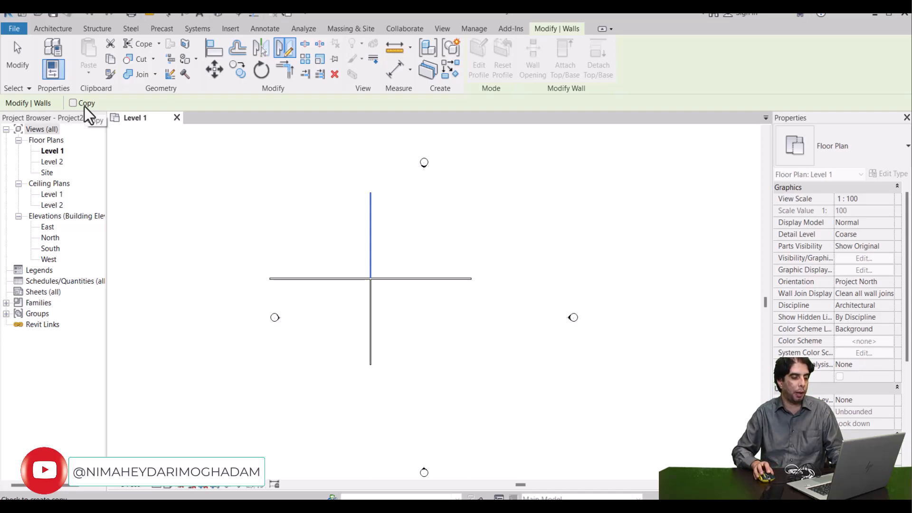
pyautogui.click(501, 192)
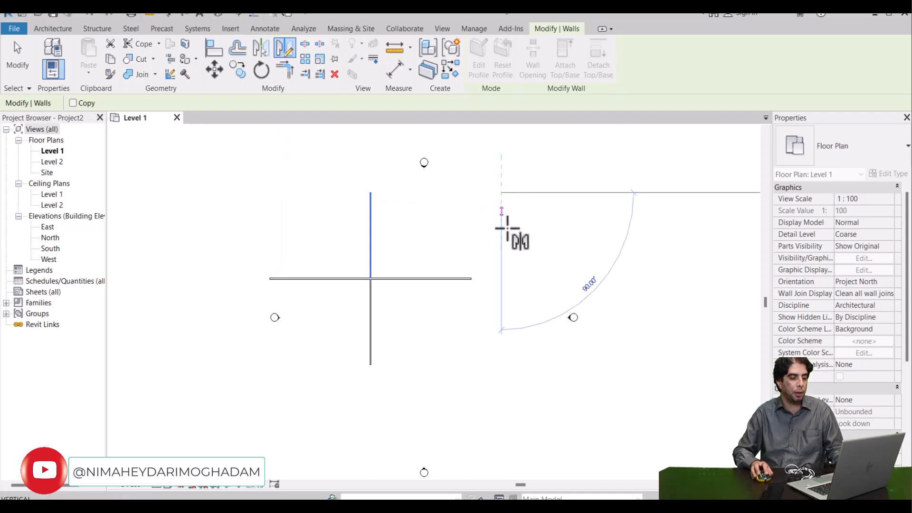
pyautogui.click(498, 344)
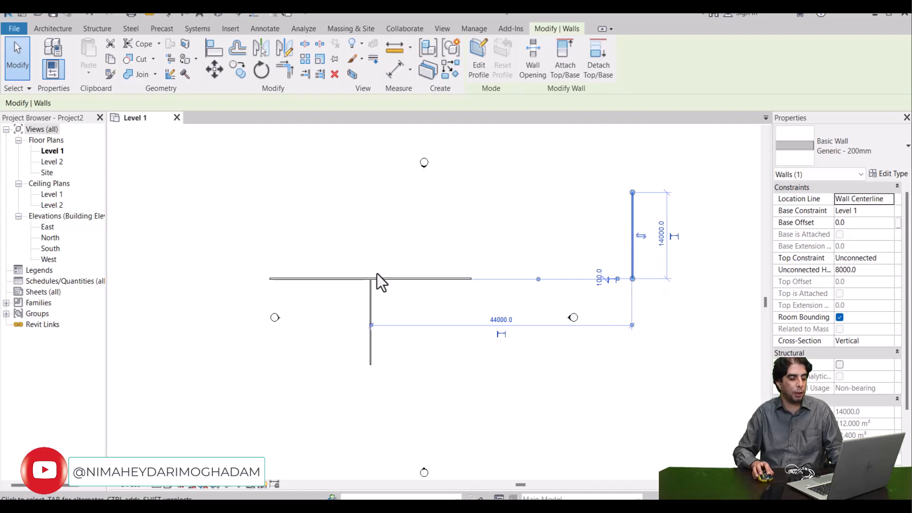
pyautogui.hotkey('ctrl', 'z')
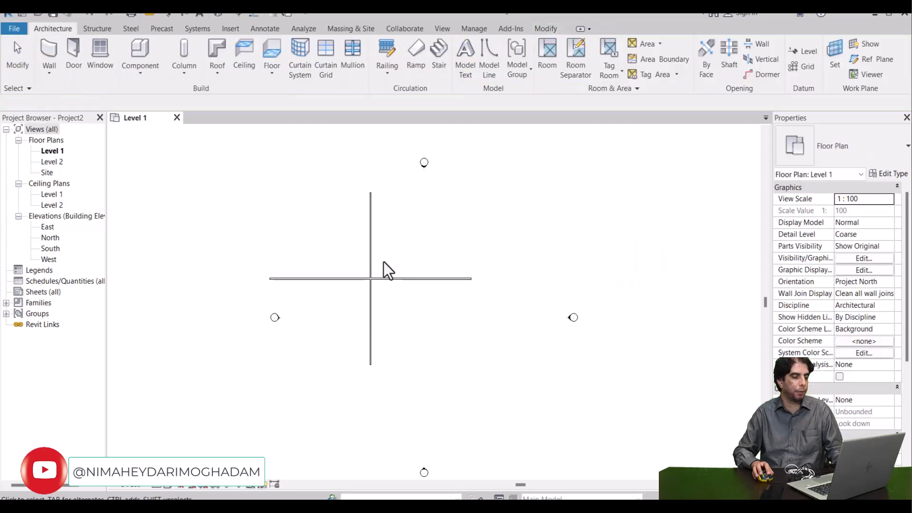
# Switch to the PowerPoint presentation and review the slide covering the Mirror and Trim/Extend tools, stopping at Trim/Extend to Corner
pyautogui.click(368, 244)
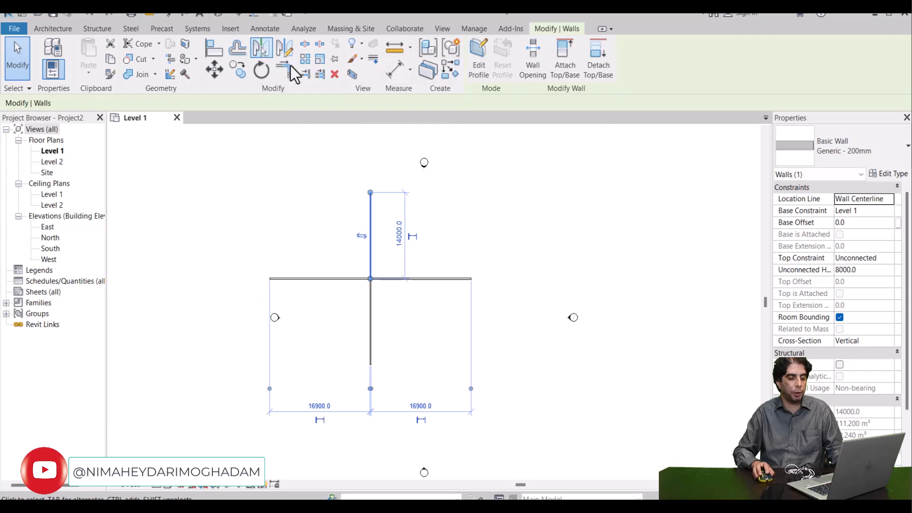
pyautogui.hotkey('alt', 'Tab')
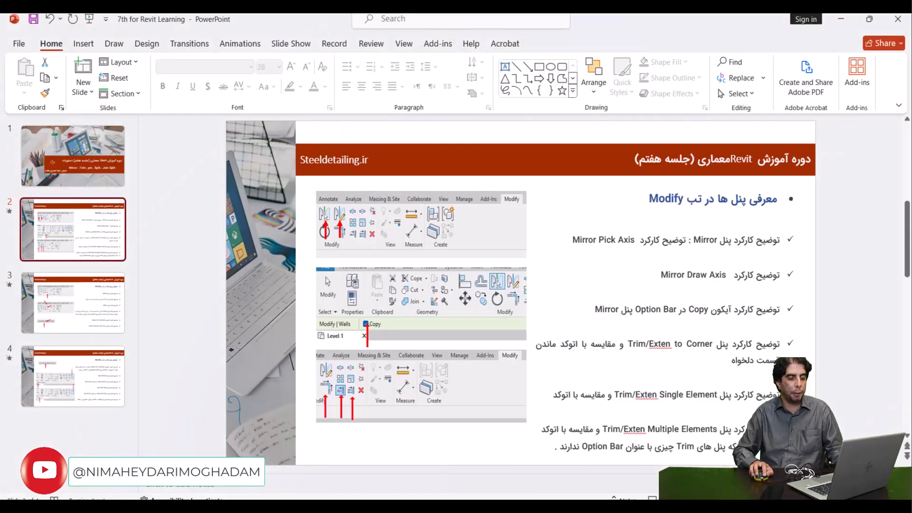
pyautogui.scroll(-1, 642, 354)
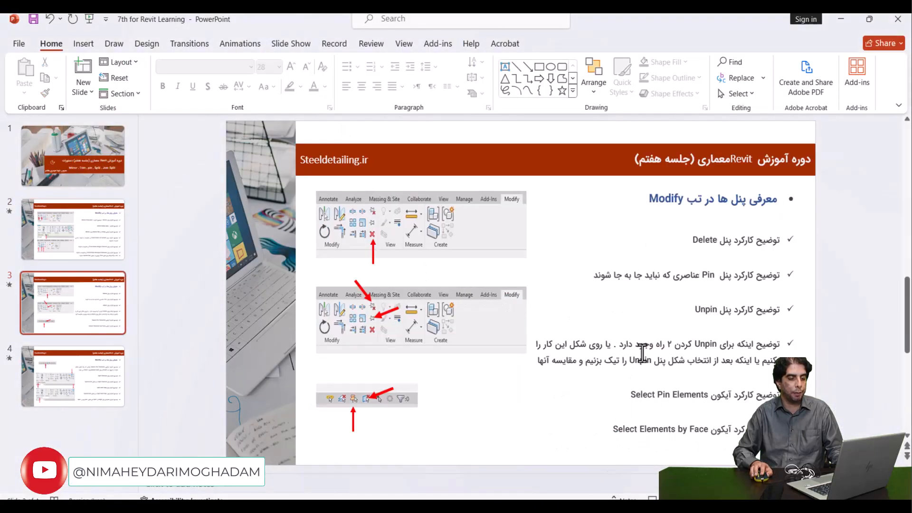
pyautogui.scroll(1, 642, 354)
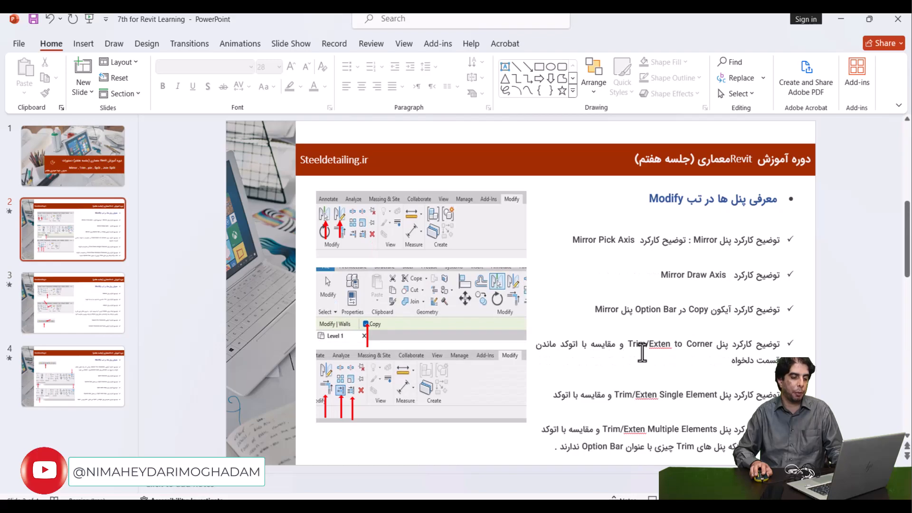
pyautogui.click(665, 351)
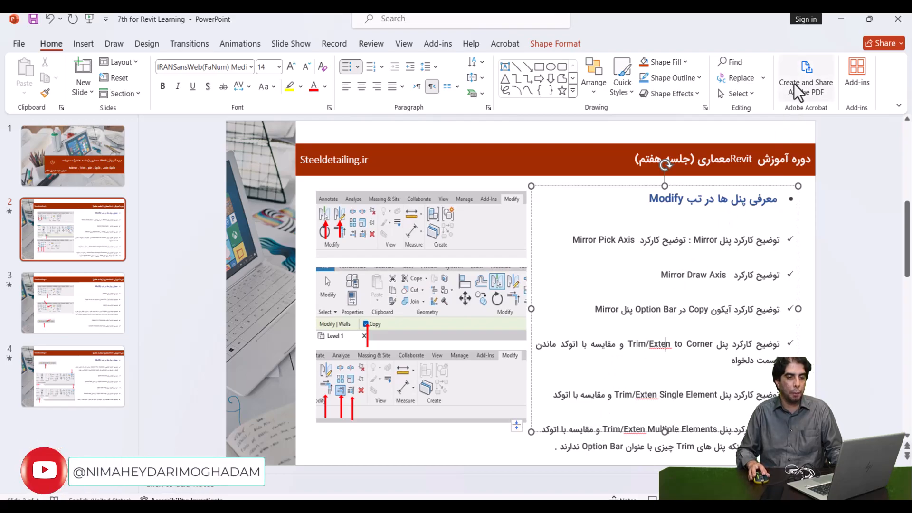
# Switch back to Revit and delete all the crossing walls in the Level 1 plan
pyautogui.click(837, 25)
pyautogui.moveTo(429, 252); pyautogui.dragTo(352, 309)
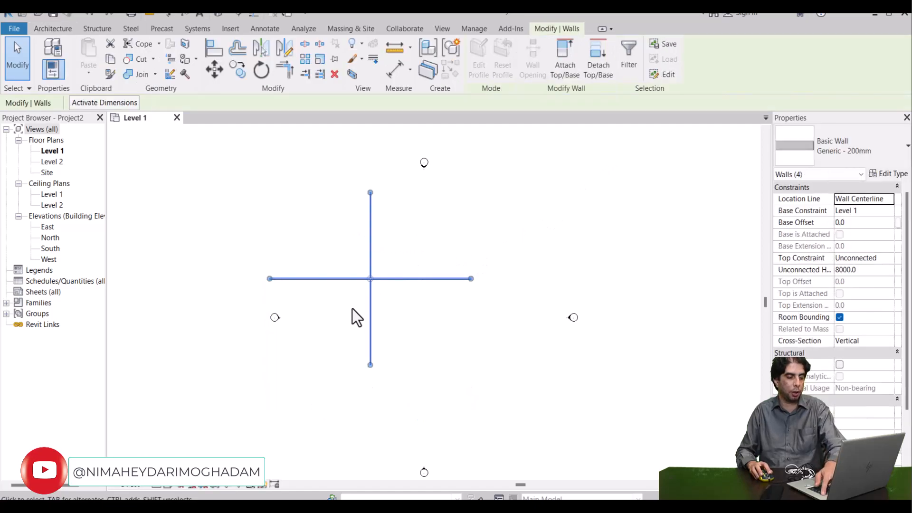
pyautogui.press('Delete')
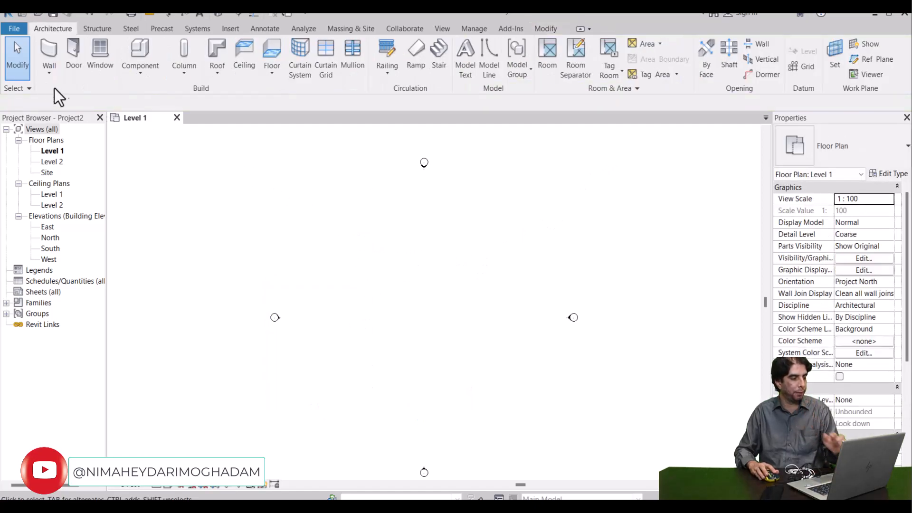
# Draw a vertical Generic - 200mm wall and a separate 12000 mm horizontal wall to its west, leaving a gap between them
pyautogui.click(49, 52)
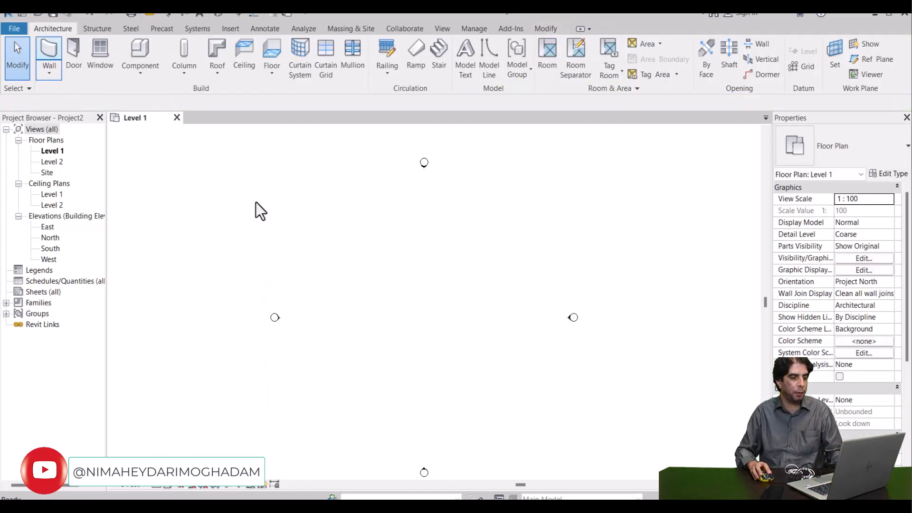
pyautogui.click(456, 241)
pyautogui.click(456, 370)
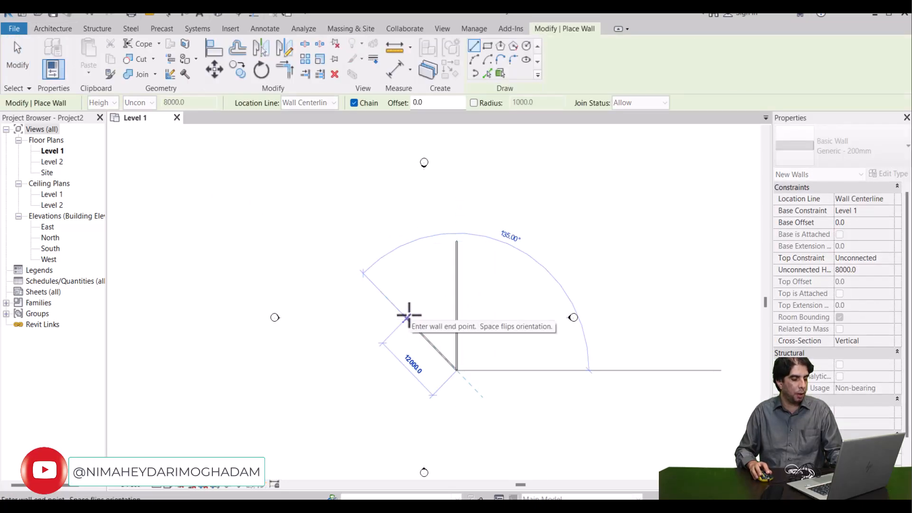
pyautogui.press('Escape')
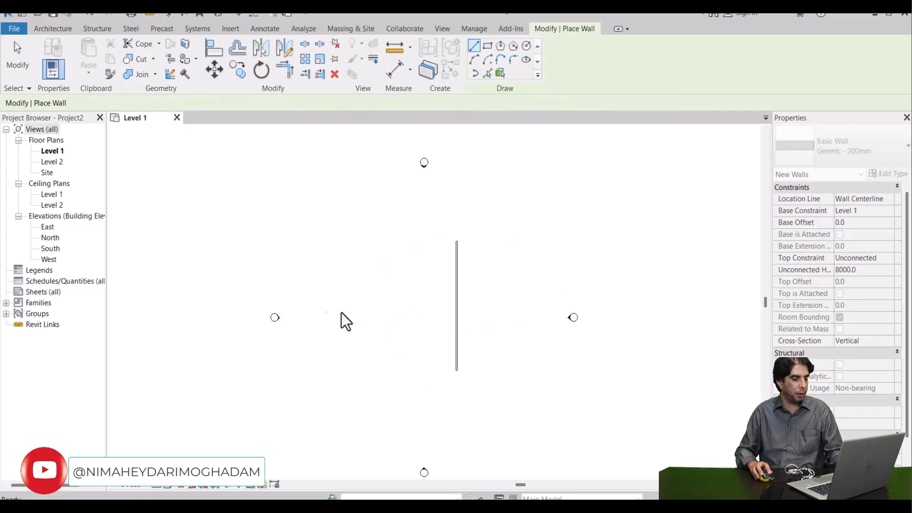
pyautogui.click(406, 310)
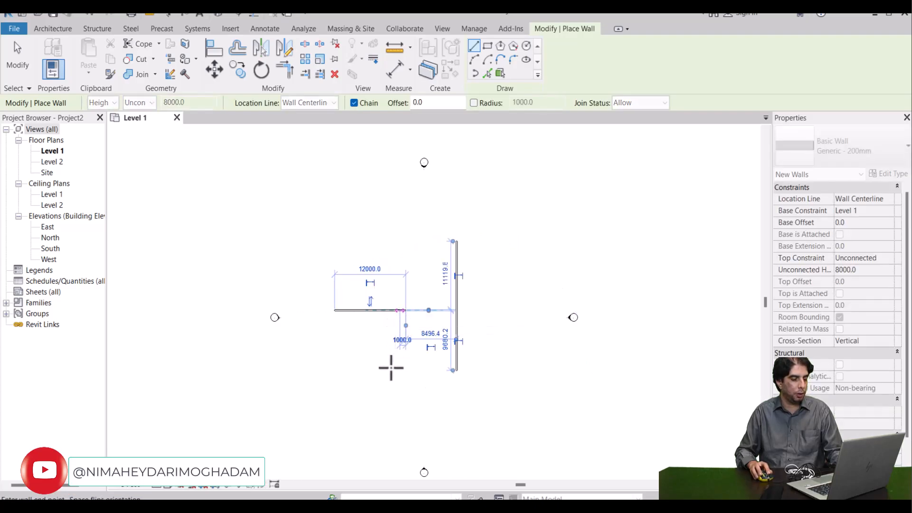
pyautogui.press('Escape')
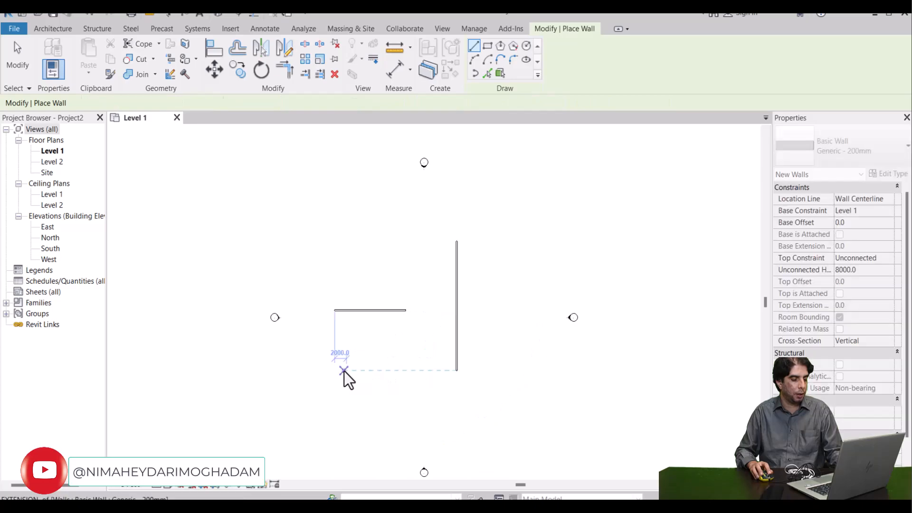
# Draw a second 12000 mm horizontal wall north of the first one, aligned with its ends
pyautogui.click(346, 370)
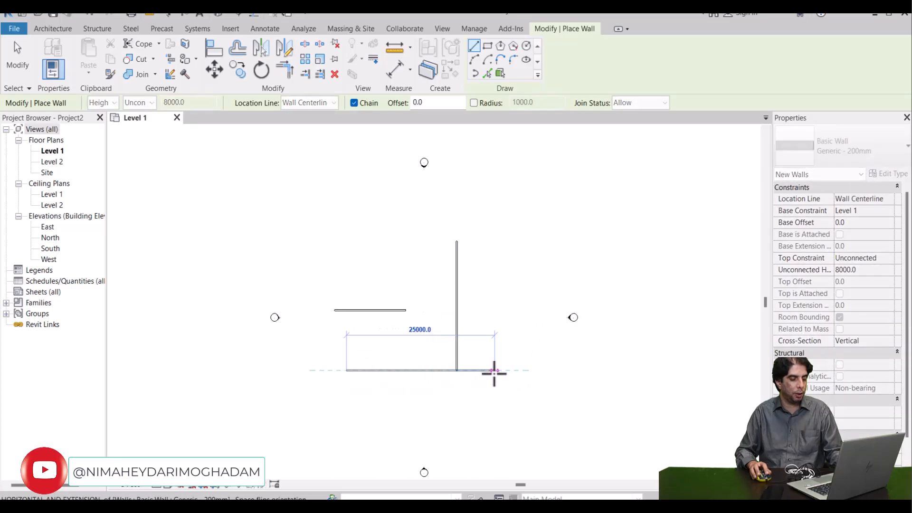
pyautogui.press('Escape')
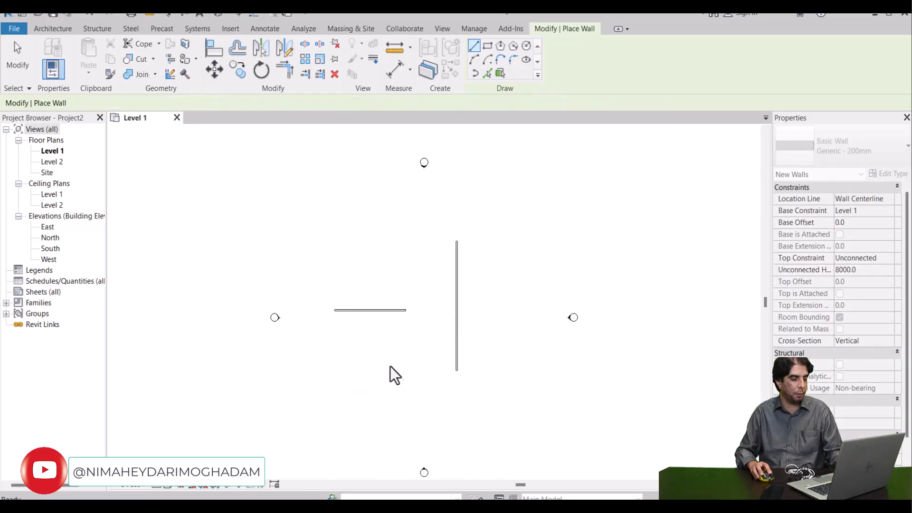
pyautogui.click(404, 272)
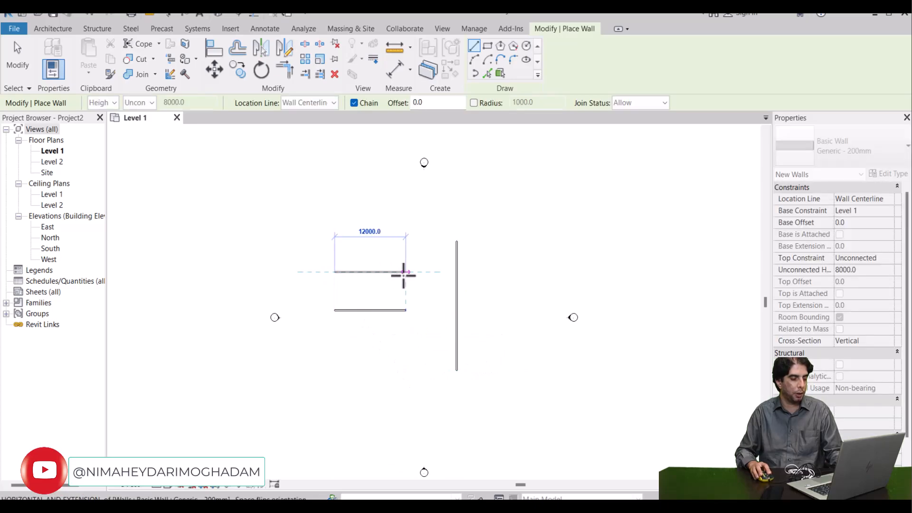
pyautogui.press('Escape')
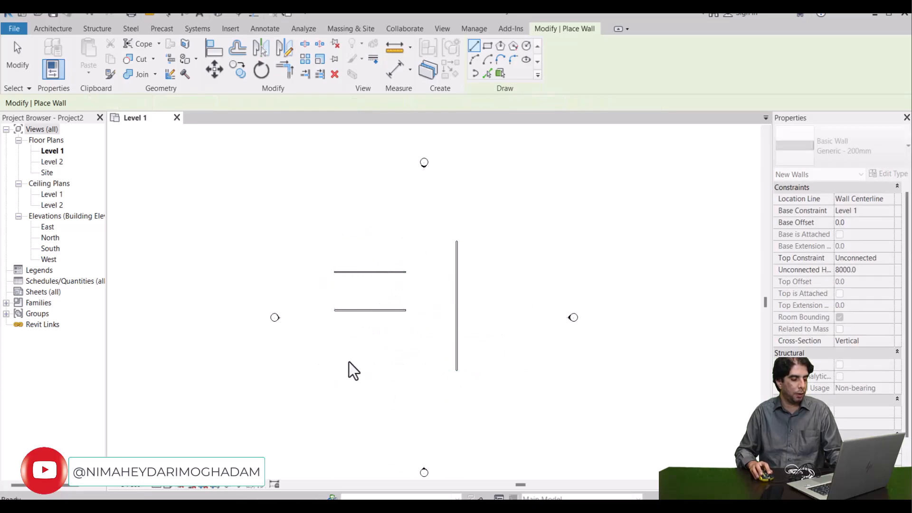
# Draw a longer horizontal wall south of the two short ones, crossing the vertical wall near its lower end
pyautogui.click(335, 359)
pyautogui.click(501, 356)
pyautogui.press('Escape')
pyautogui.press('Escape')
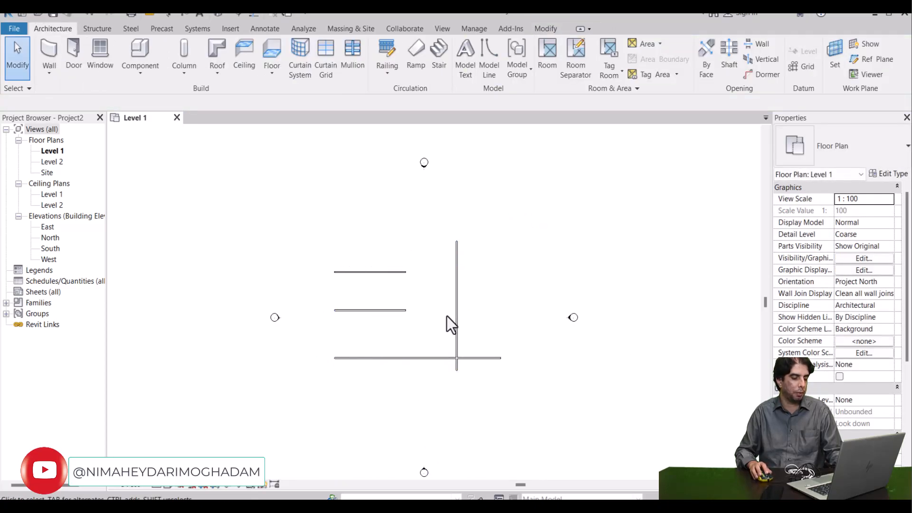
# Examine the northern short wall's gap to the vertical wall and read the description of the Trim/Extend Single Element tool
pyautogui.moveTo(452, 342); pyautogui.dragTo(451, 320, button='middle')
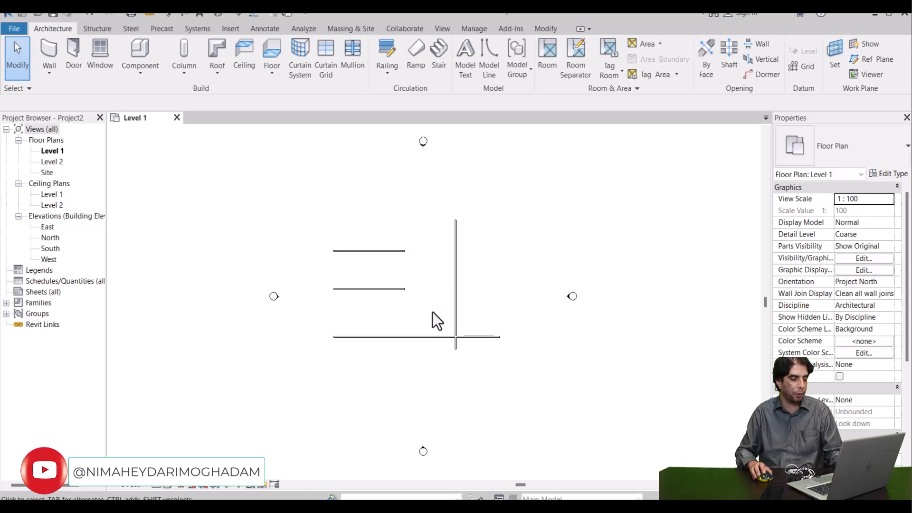
pyautogui.scroll(1, 434, 331)
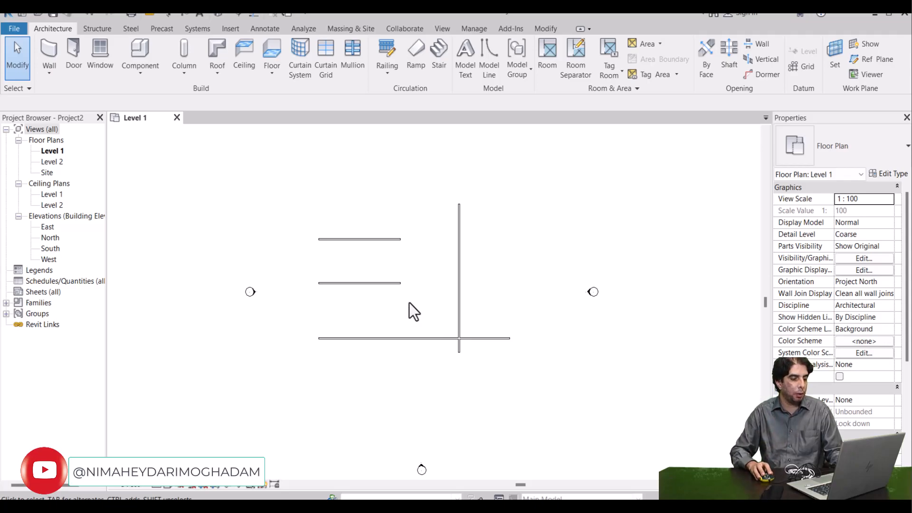
pyautogui.click(380, 240)
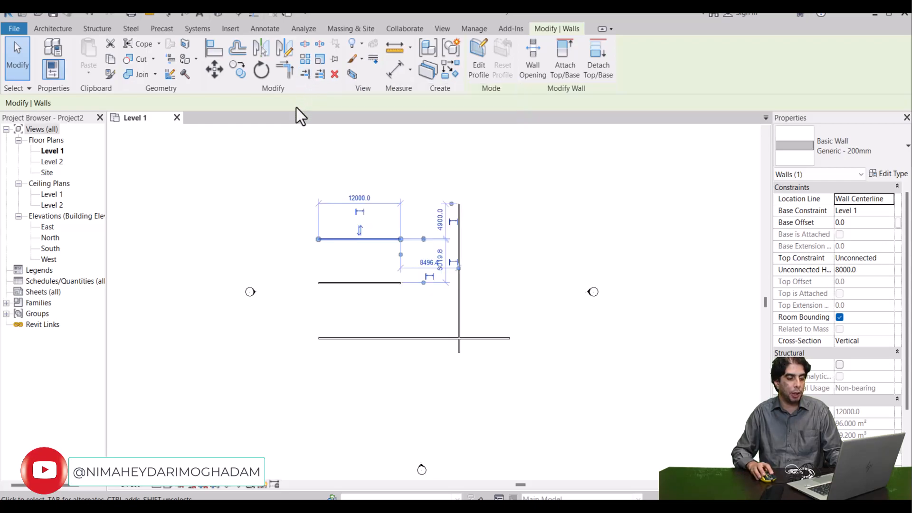
pyautogui.click(494, 251)
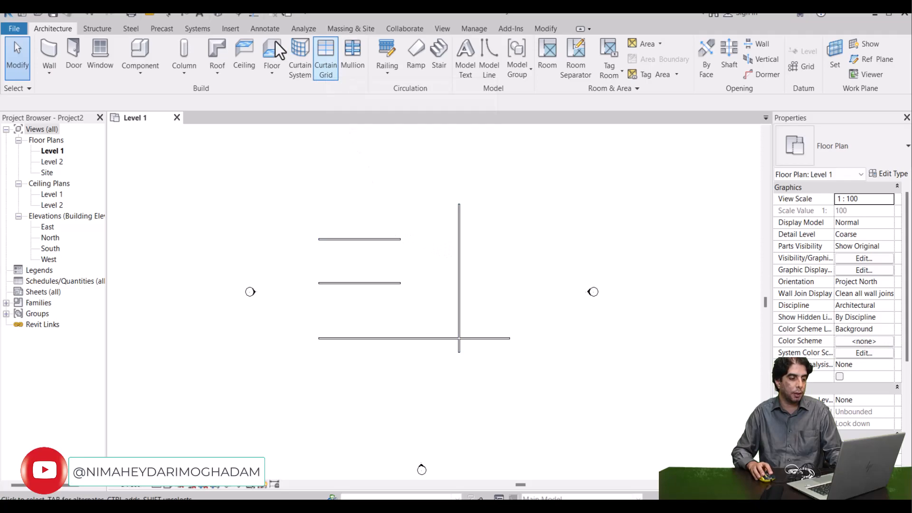
pyautogui.click(366, 240)
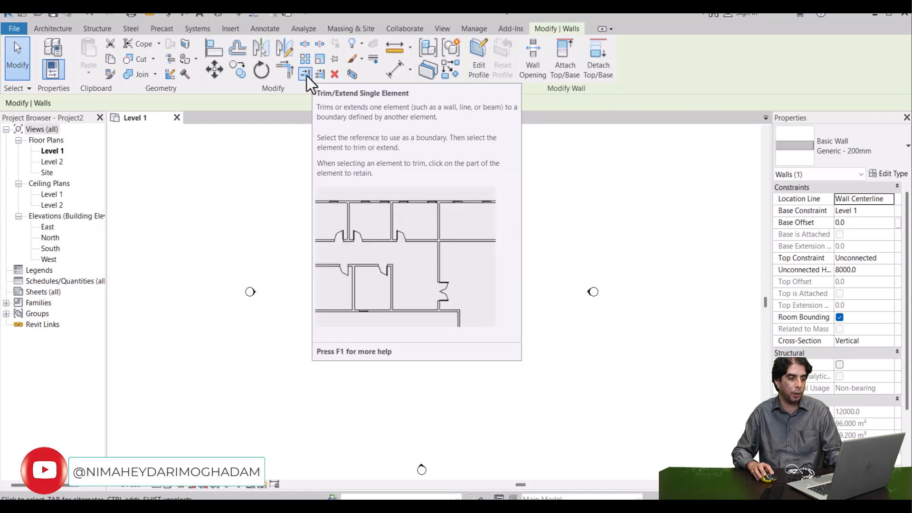
pyautogui.scroll(2, 428, 243)
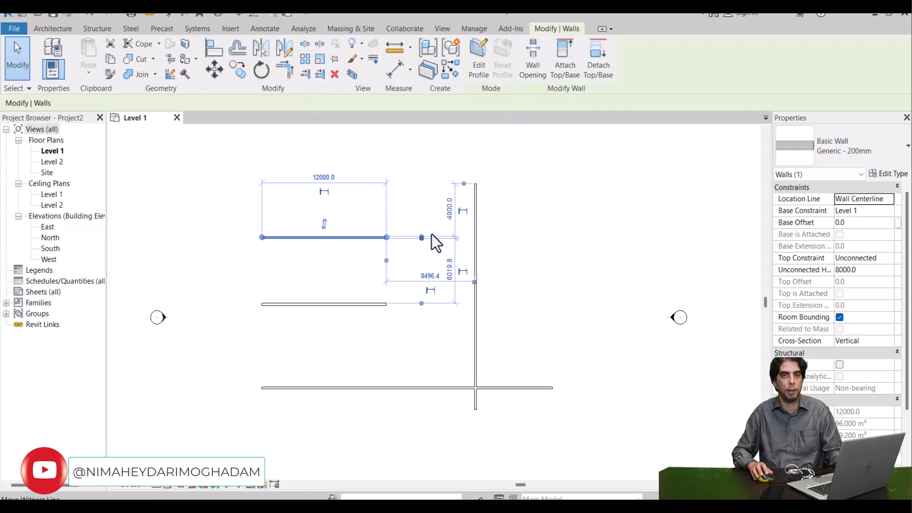
pyautogui.moveTo(452, 236); pyautogui.dragTo(442, 236, button='middle')
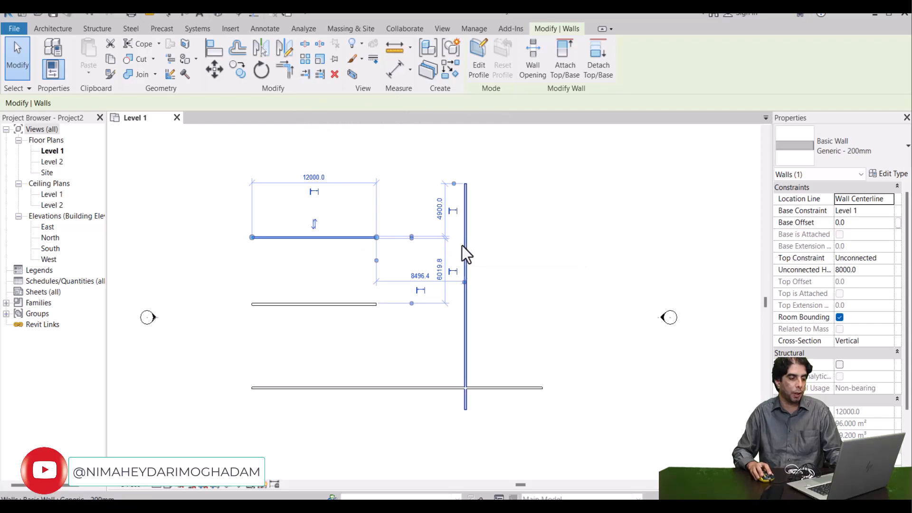
pyautogui.click(403, 191)
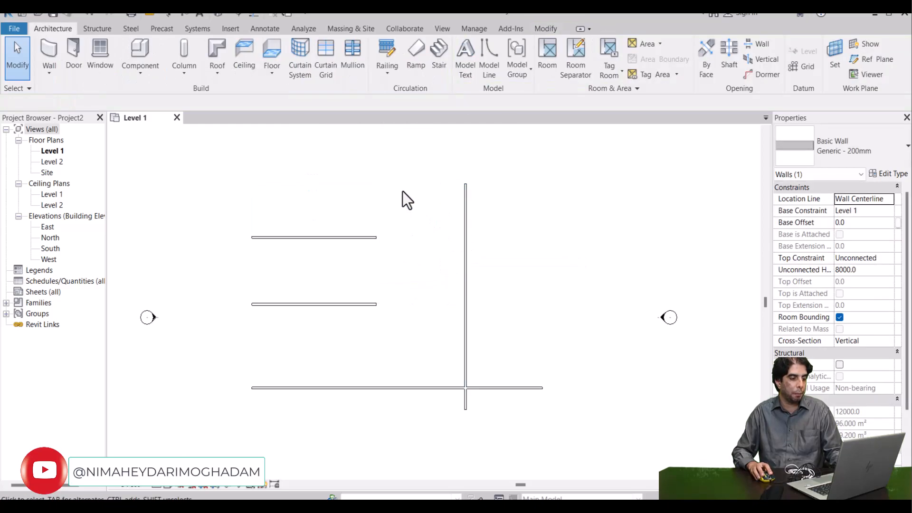
# Start Trim/Extend Single Element, dismissing the save reminder without saving and cancelling the reminder interval options
pyautogui.click(363, 237)
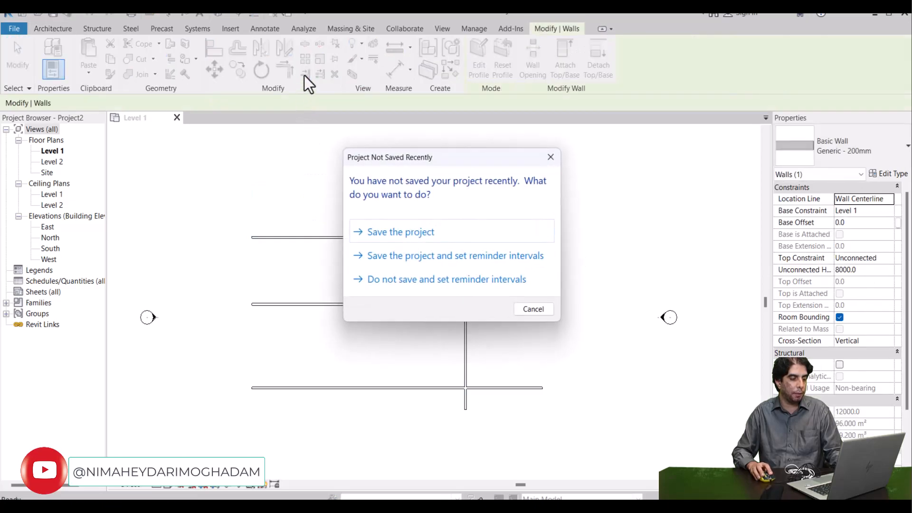
pyautogui.click(396, 278)
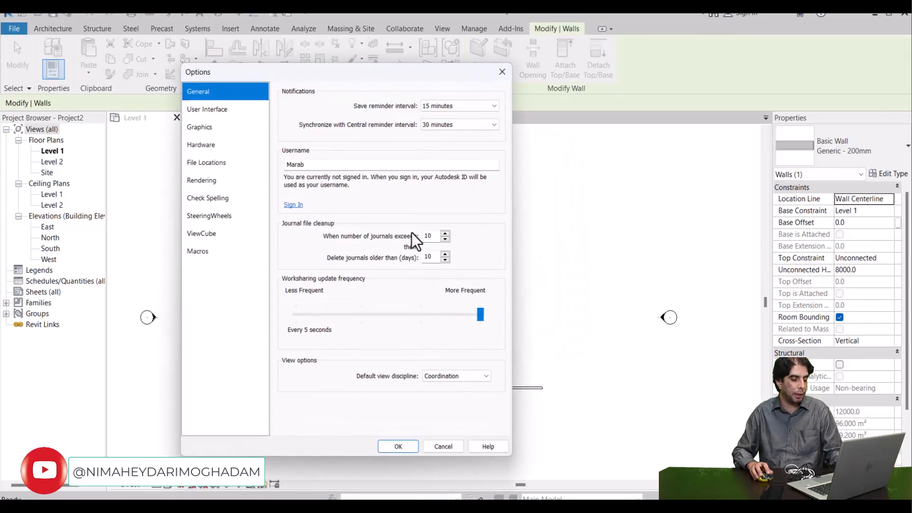
pyautogui.click(444, 447)
# Try extending the two short horizontal walls to the vertical wall with Trim/Extend Single Element
pyautogui.scroll(1, 429, 258)
pyautogui.scroll(1, 429, 258)
pyautogui.moveTo(444, 270); pyautogui.dragTo(456, 276, button='middle')
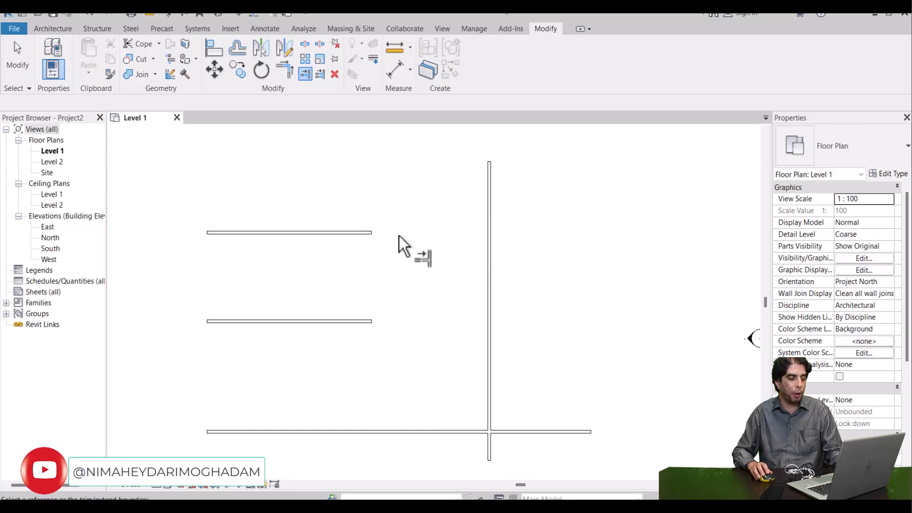
pyautogui.click(488, 229)
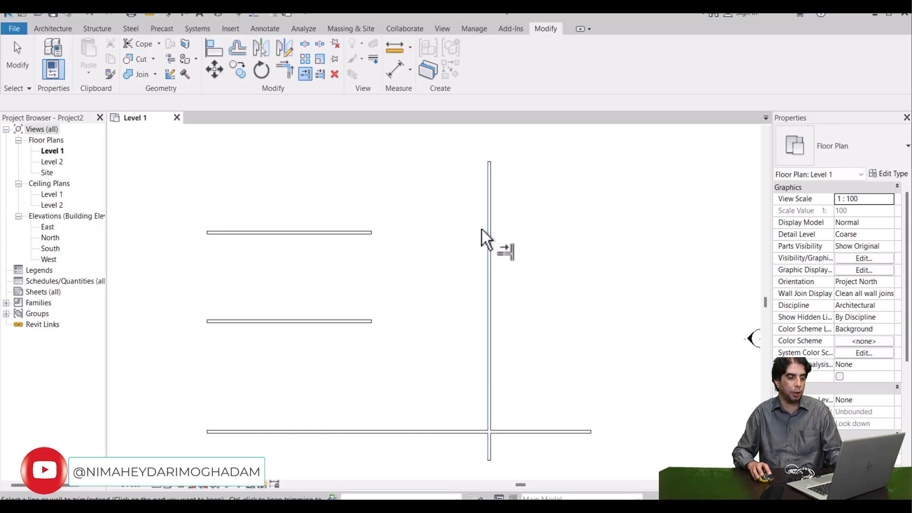
pyautogui.click(371, 233)
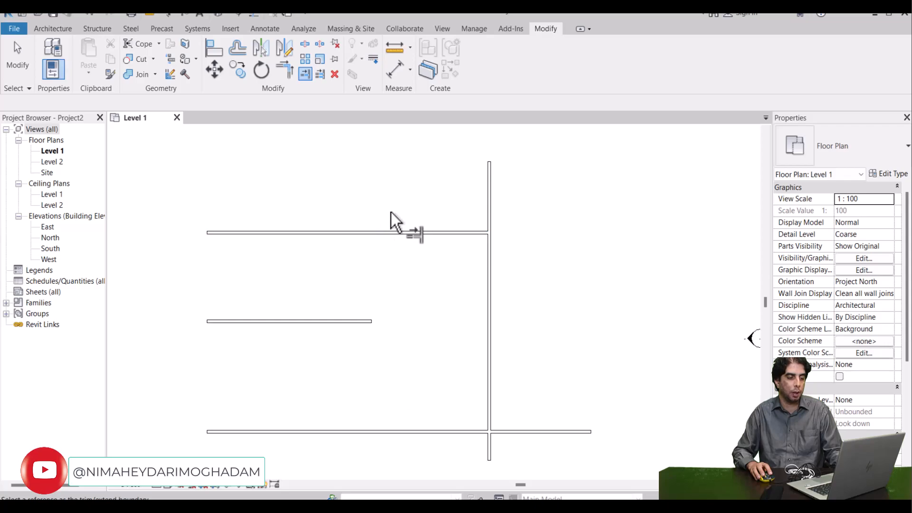
pyautogui.click(484, 319)
pyautogui.click(372, 320)
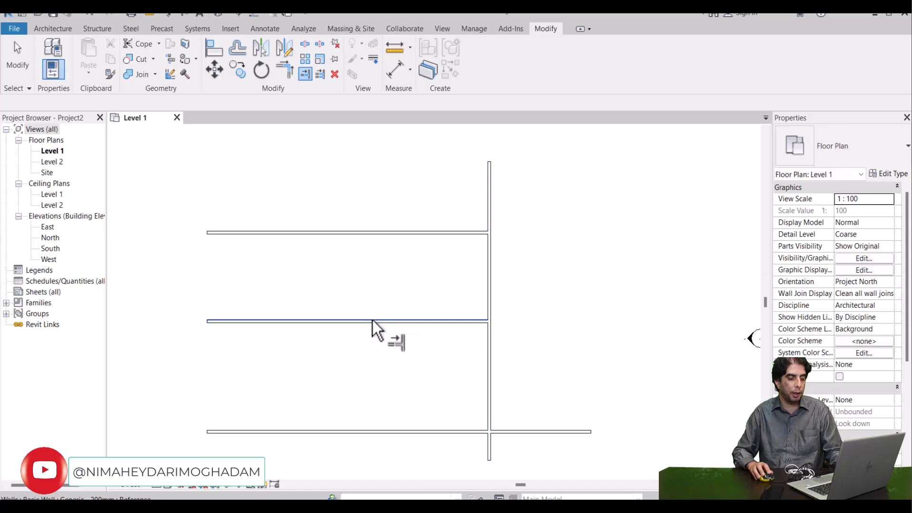
# Try trimming the long horizontal wall at the vertical wall with Trim/Extend Single Element, keeping its western part
pyautogui.scroll(-2, 379, 302)
pyautogui.moveTo(391, 342); pyautogui.dragTo(388, 311, button='middle')
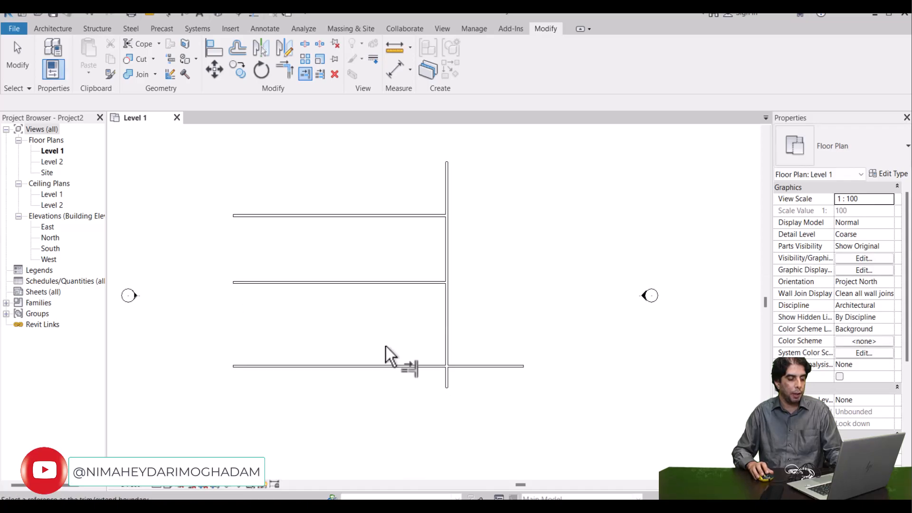
pyautogui.scroll(2, 429, 376)
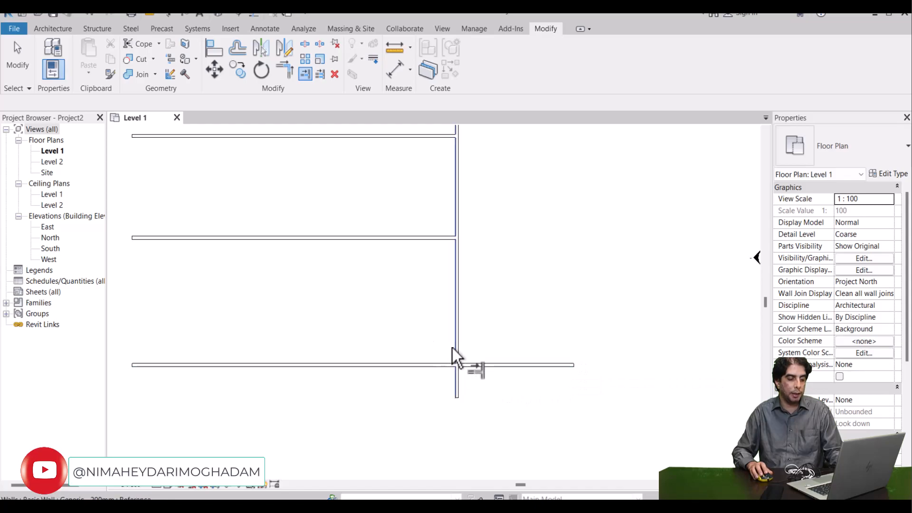
pyautogui.click(442, 364)
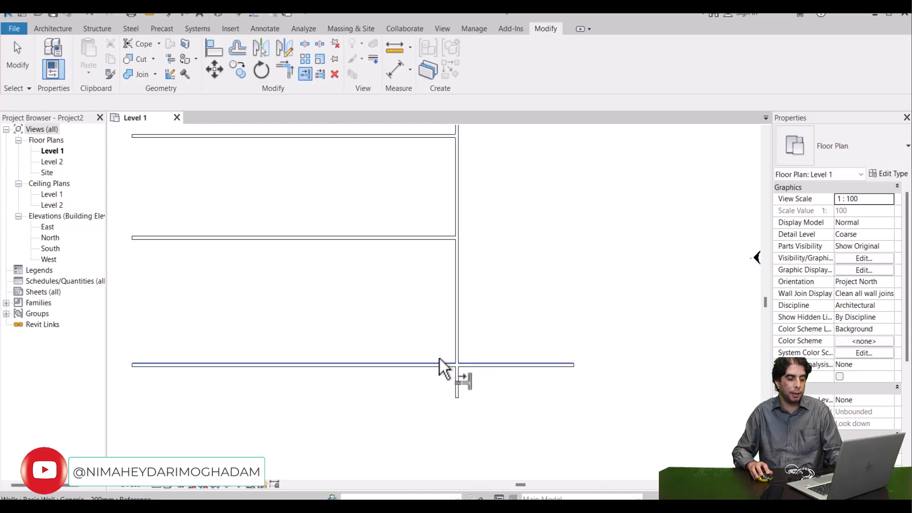
pyautogui.scroll(2, 446, 361)
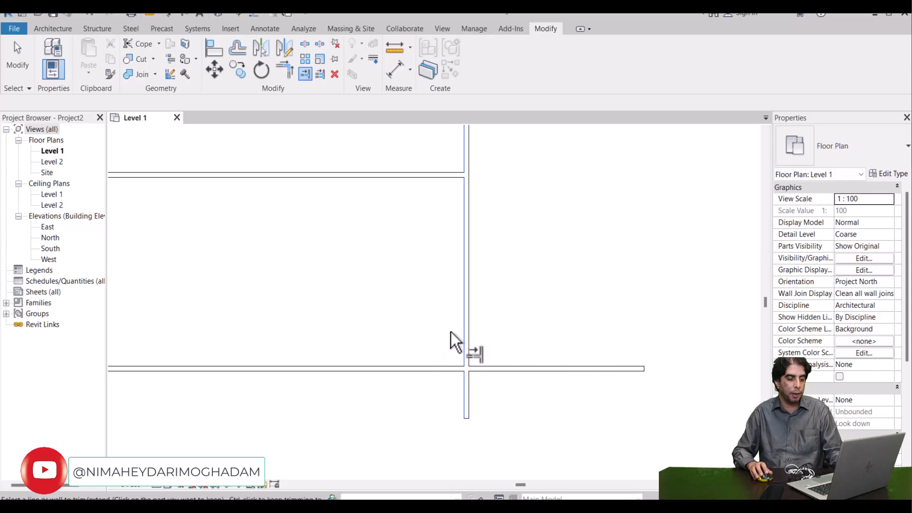
pyautogui.scroll(-2, 450, 332)
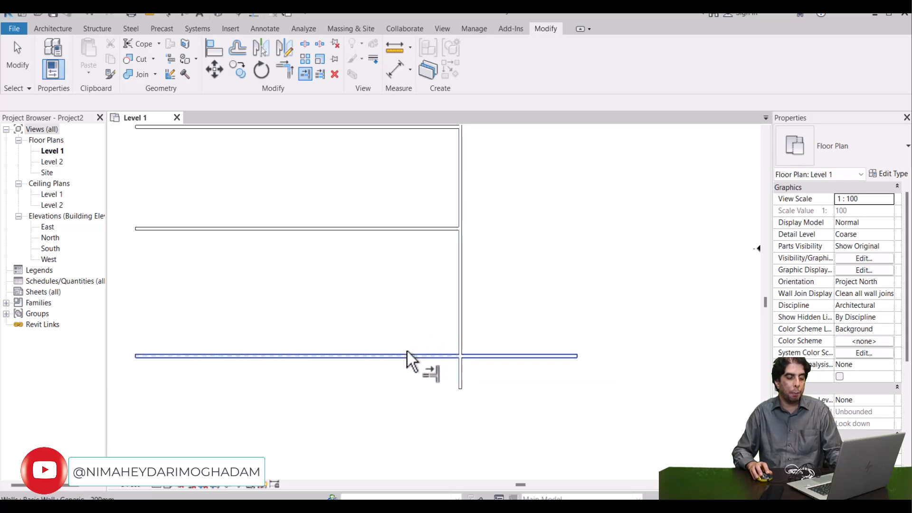
pyautogui.click(433, 355)
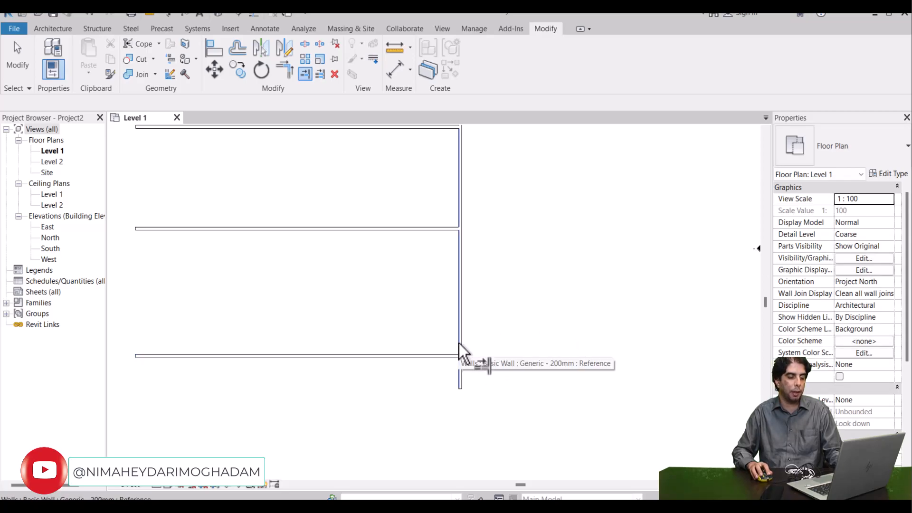
pyautogui.scroll(-2, 457, 358)
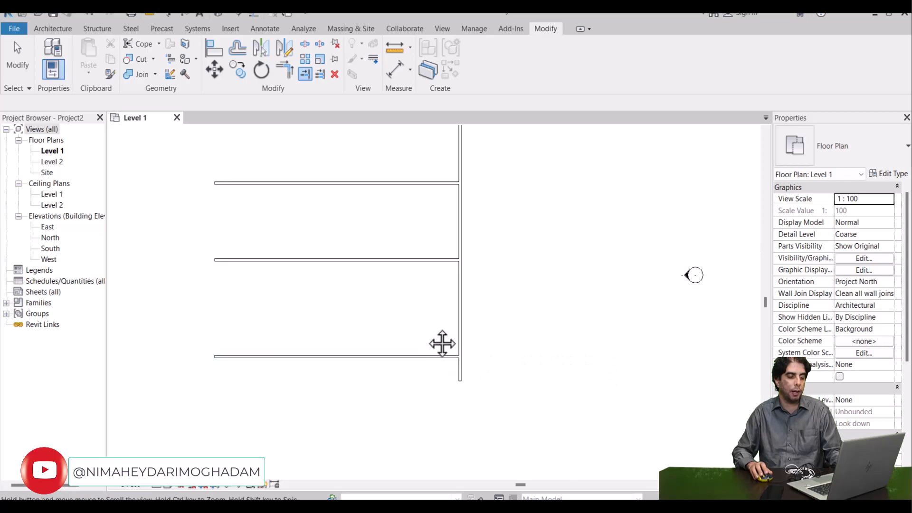
# Undo the two wall extensions and the trim of the long wall, and end the Trim/Extend command
pyautogui.scroll(-1, 442, 343)
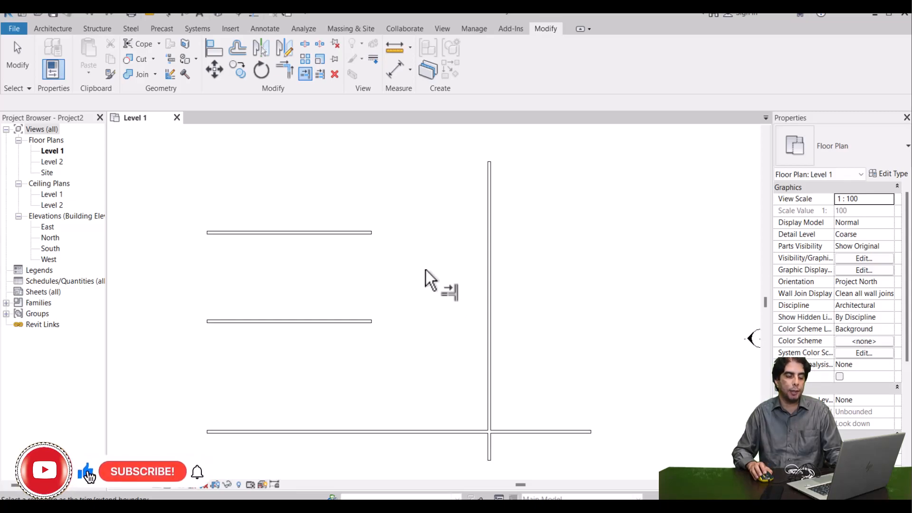
pyautogui.click(25, 62)
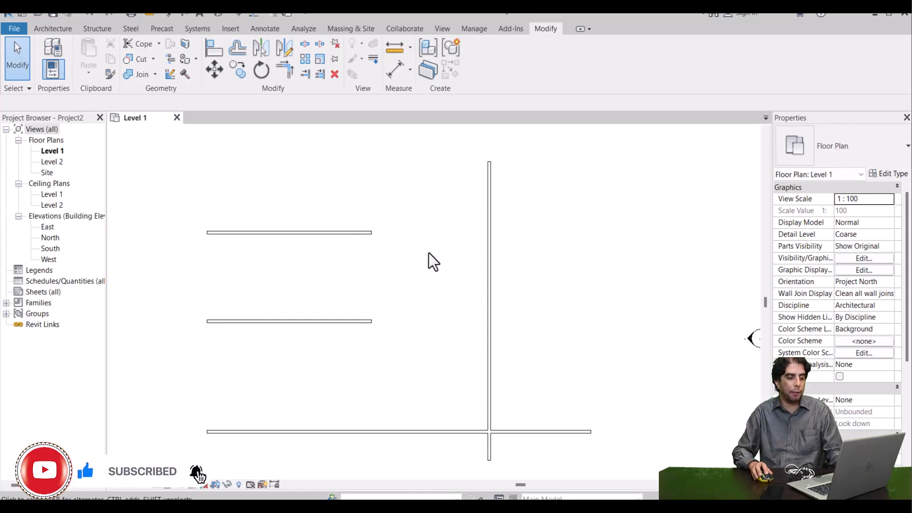
# Try extending the short walls and trimming the long wall at the vertical wall with Trim/Extend Multiple Elements, undo it and end the command
pyautogui.moveTo(428, 264); pyautogui.dragTo(434, 240, button='middle')
pyautogui.scroll(-1, 417, 224)
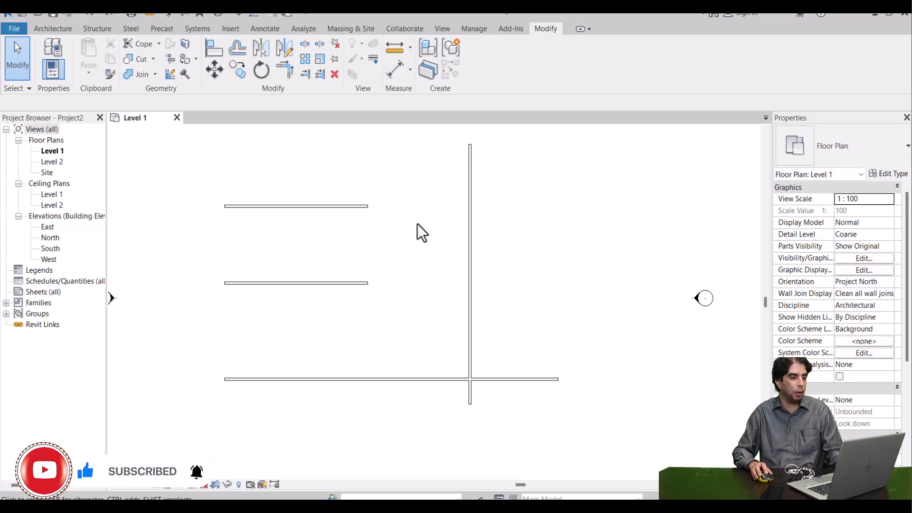
pyautogui.click(319, 74)
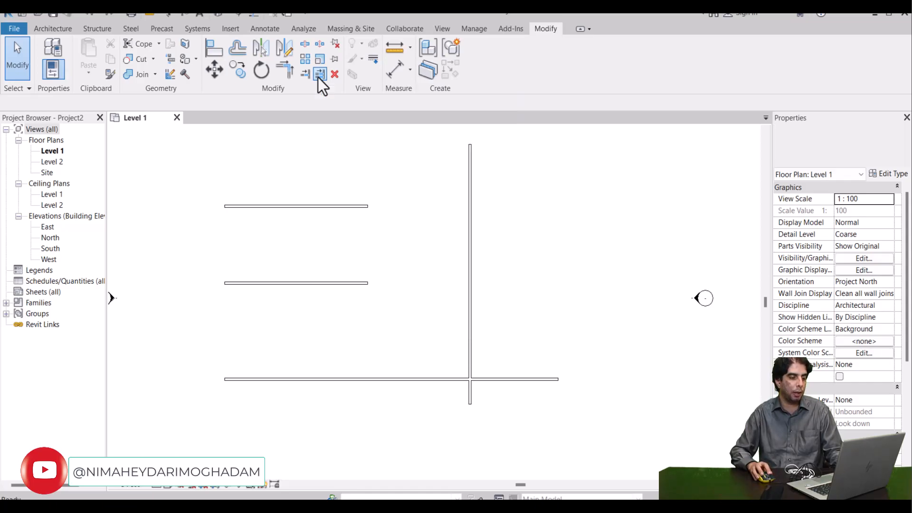
pyautogui.click(468, 207)
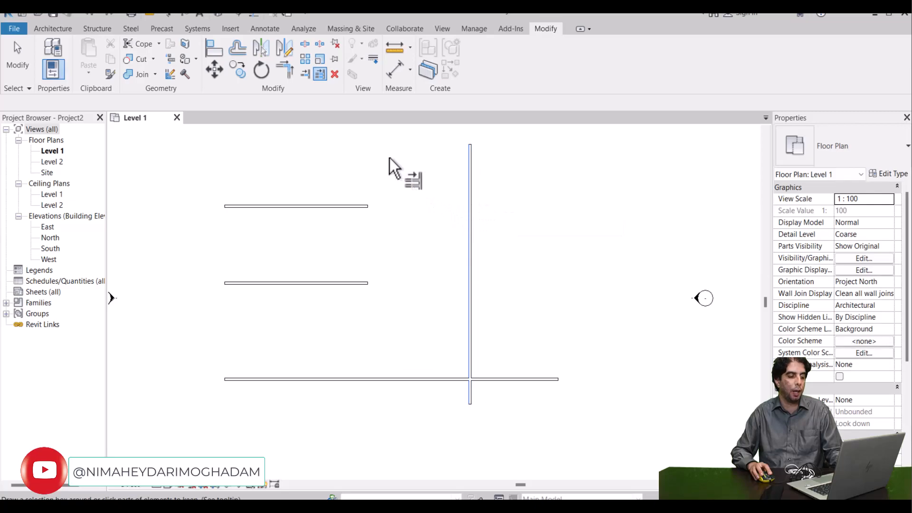
pyautogui.moveTo(389, 158); pyautogui.dragTo(347, 227)
pyautogui.moveTo(272, 286); pyautogui.dragTo(176, 413)
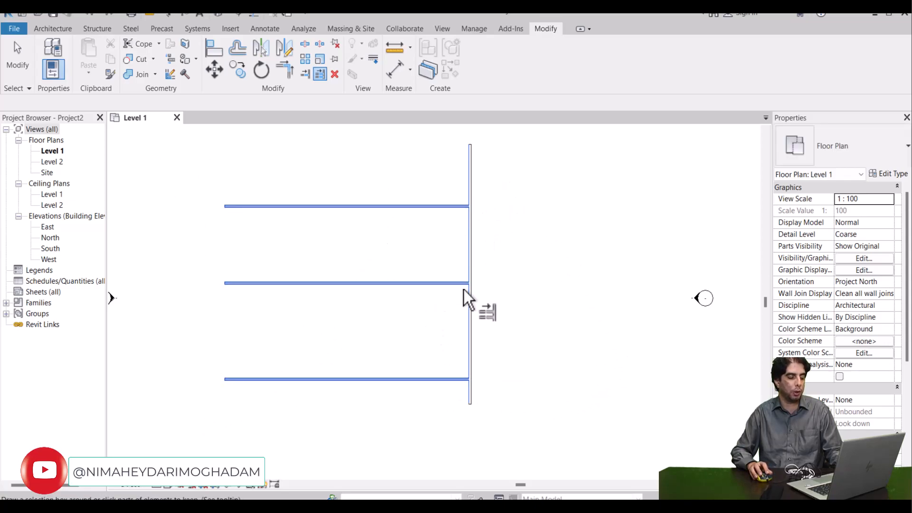
pyautogui.hotkey('ctrl', 'z')
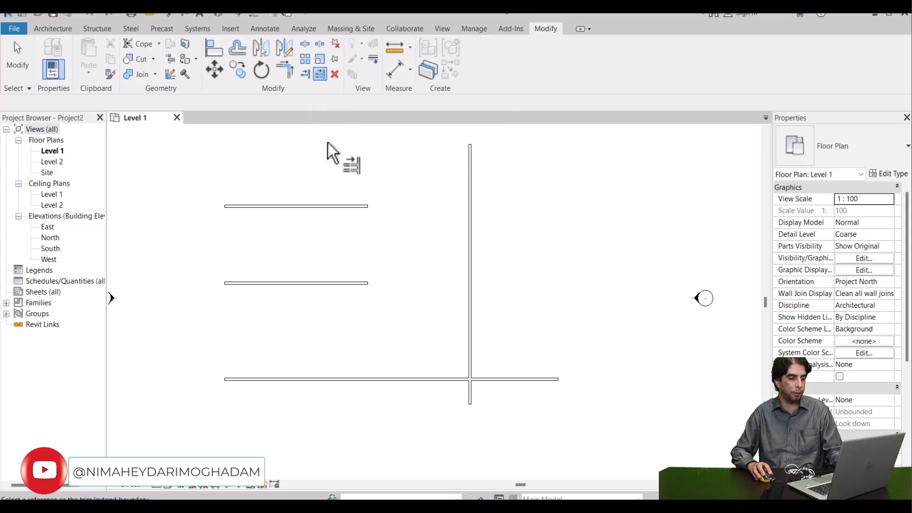
pyautogui.press('Escape')
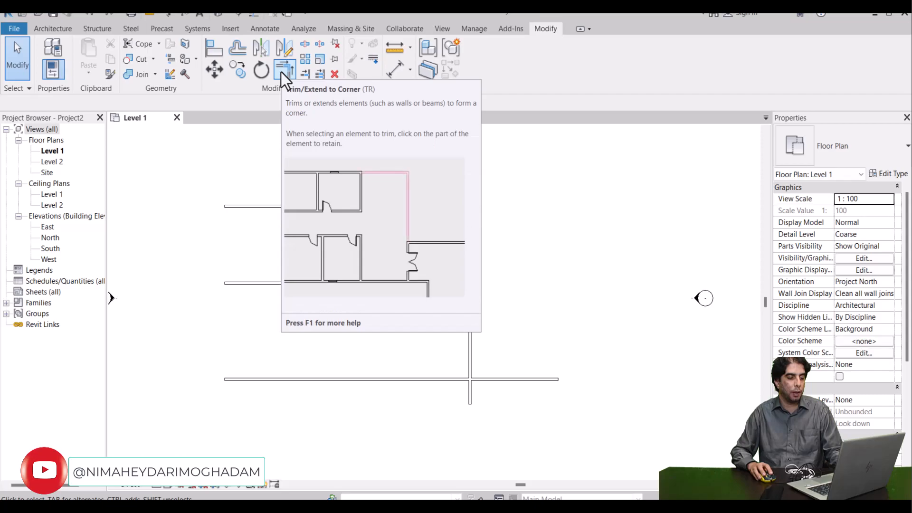
# Try Trim/Extend to Corner on the crossing walls, keeping the vertical wall's southern part and the long wall's eastern part, and undo it
pyautogui.moveTo(426, 295); pyautogui.dragTo(391, 239, button='middle')
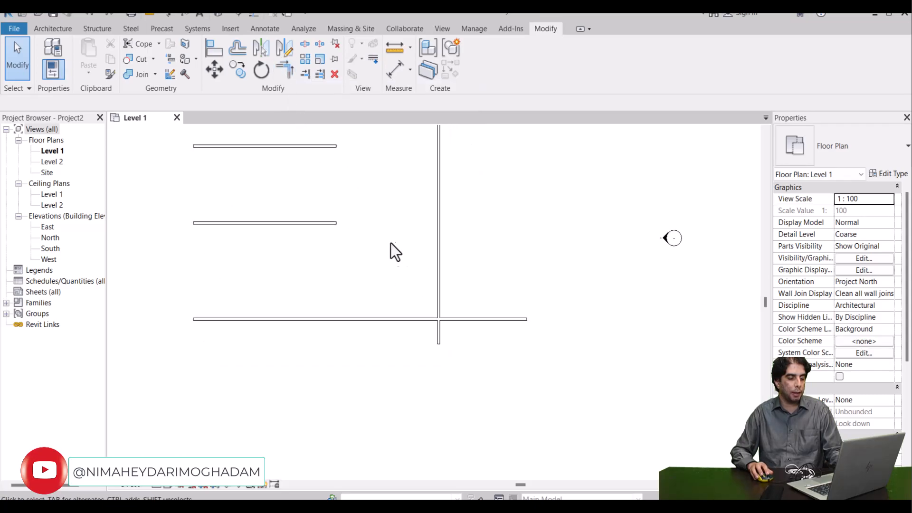
pyautogui.scroll(2, 399, 293)
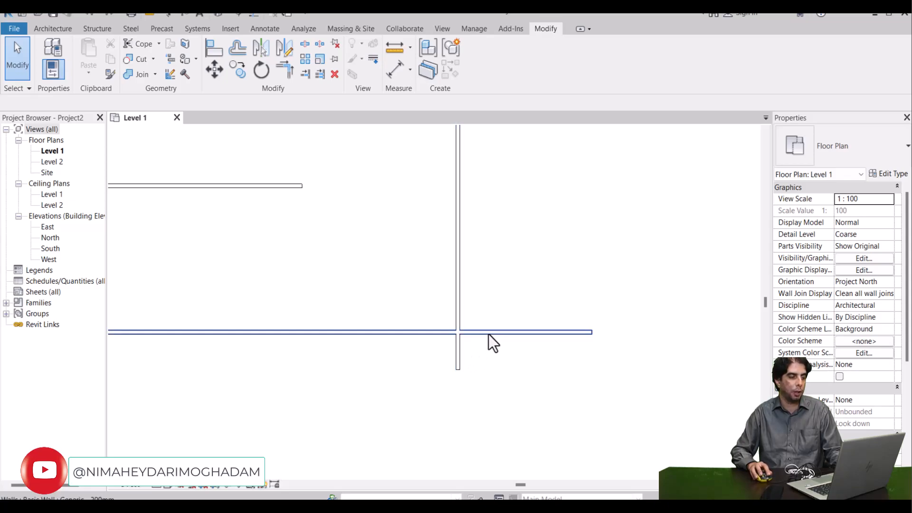
pyautogui.click(287, 75)
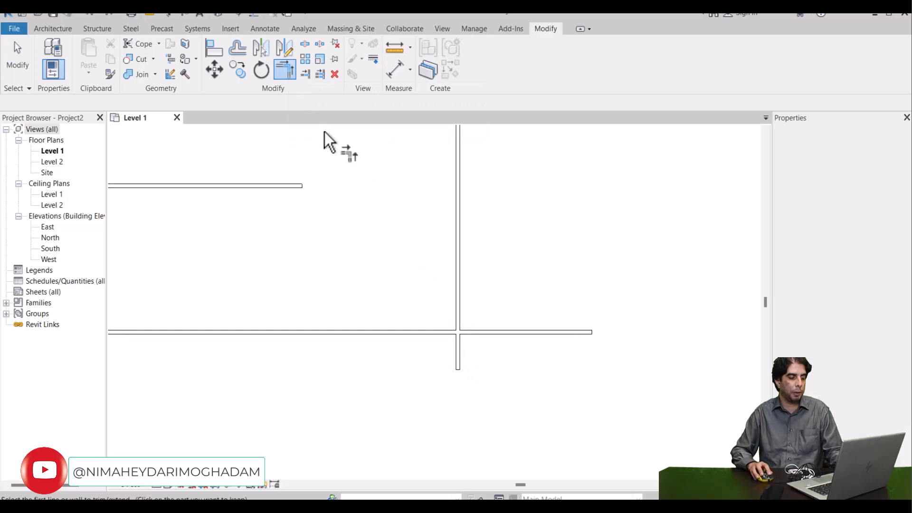
pyautogui.click(400, 331)
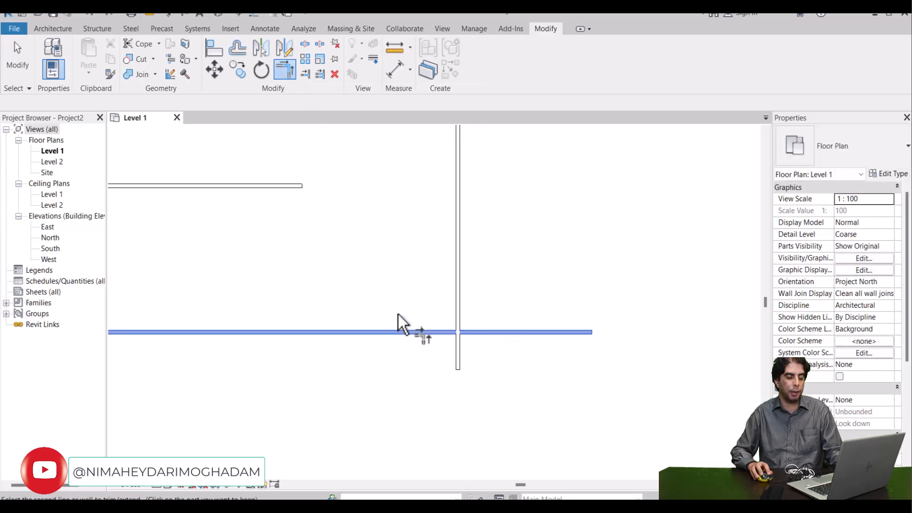
pyautogui.press('Escape')
pyautogui.click(463, 364)
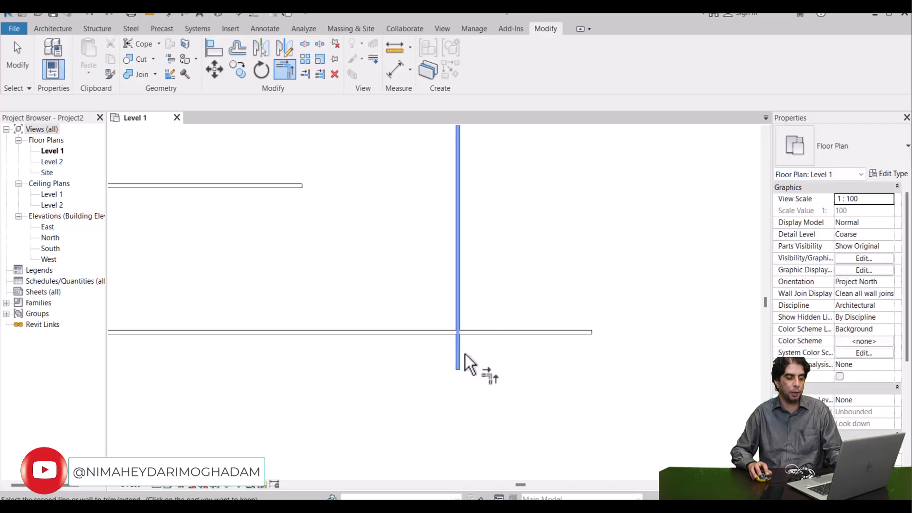
pyautogui.click(475, 332)
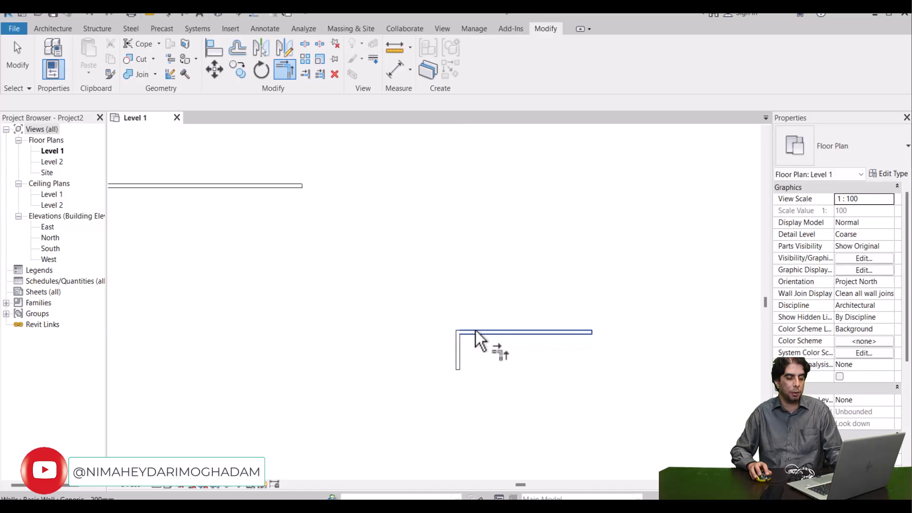
pyautogui.scroll(-4, 473, 323)
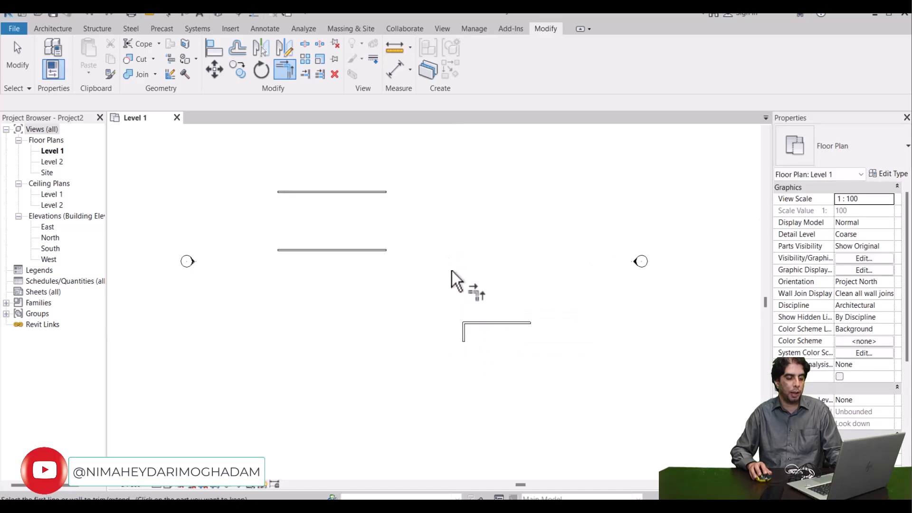
pyautogui.scroll(1, 451, 270)
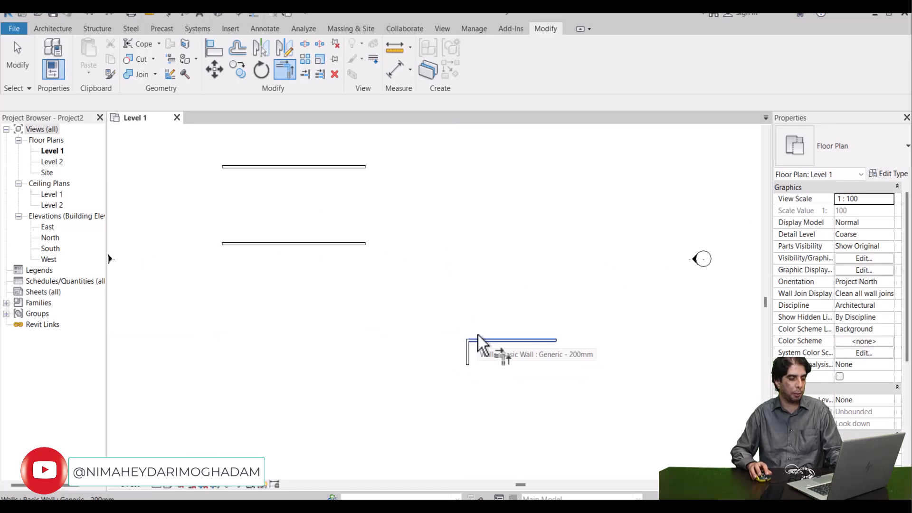
pyautogui.hotkey('ctrl', 'z')
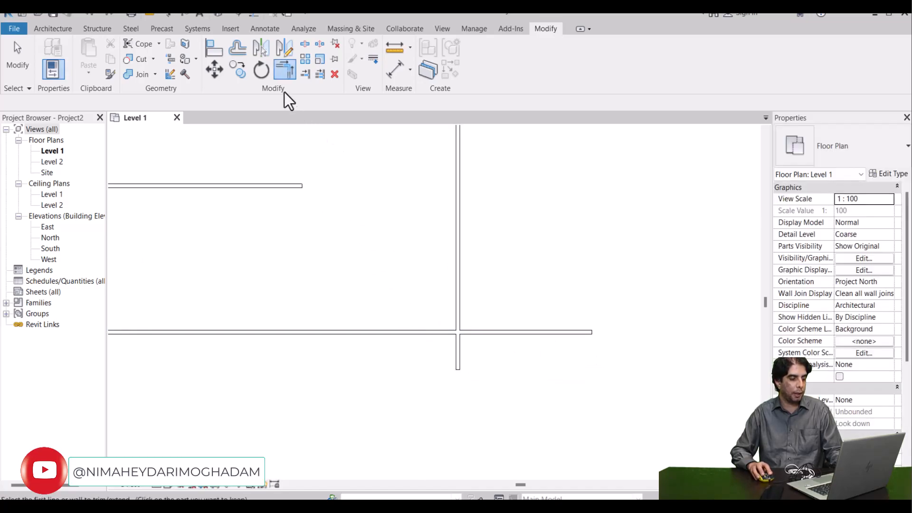
# Try twice to form a corner from the long wall's western part and the vertical wall's northern part, undoing each attempt
pyautogui.click(369, 333)
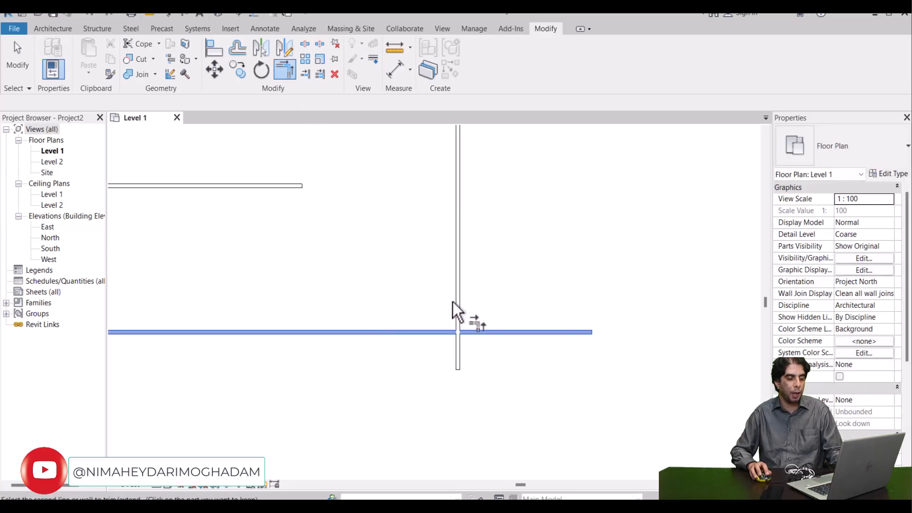
pyautogui.click(472, 330)
pyautogui.click(461, 316)
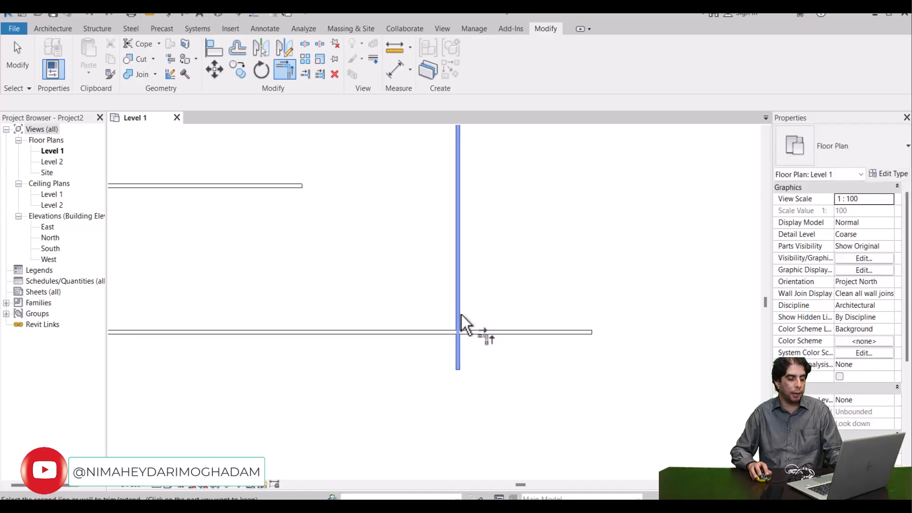
pyautogui.click(430, 330)
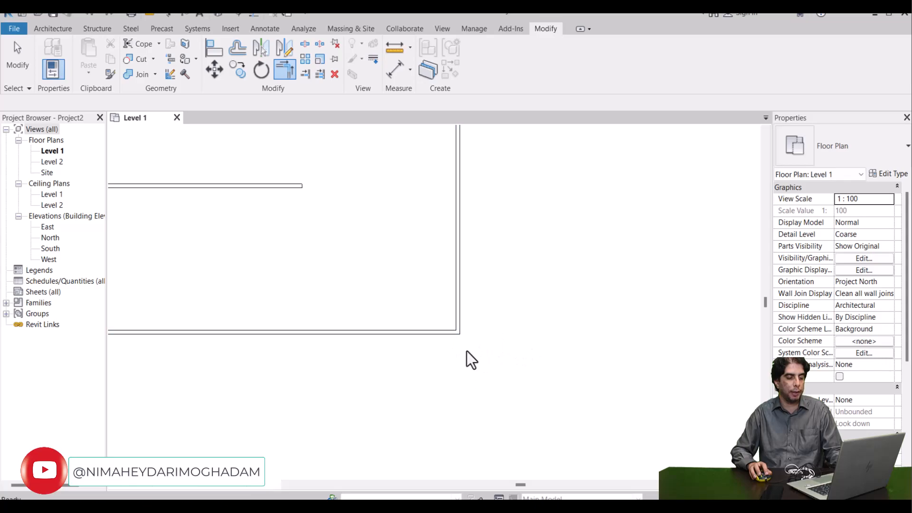
pyautogui.hotkey('ctrl', 'z')
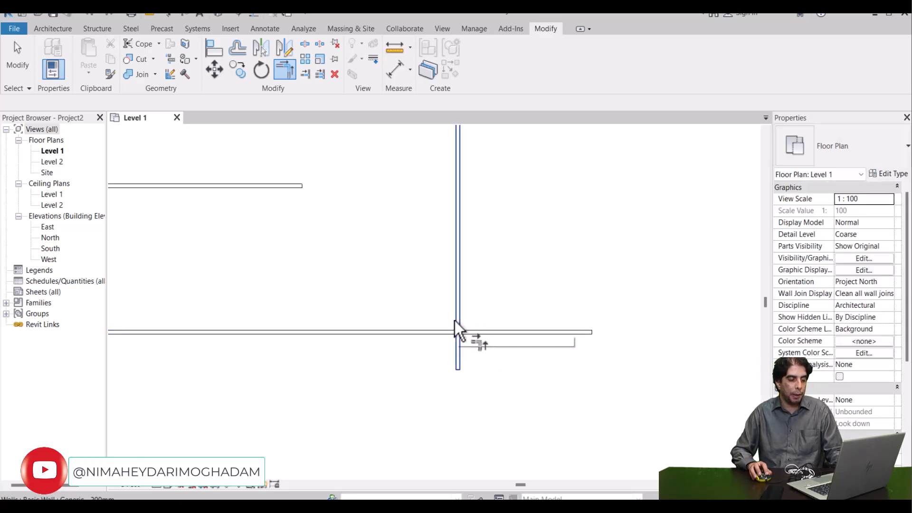
pyautogui.click(442, 333)
pyautogui.click(459, 319)
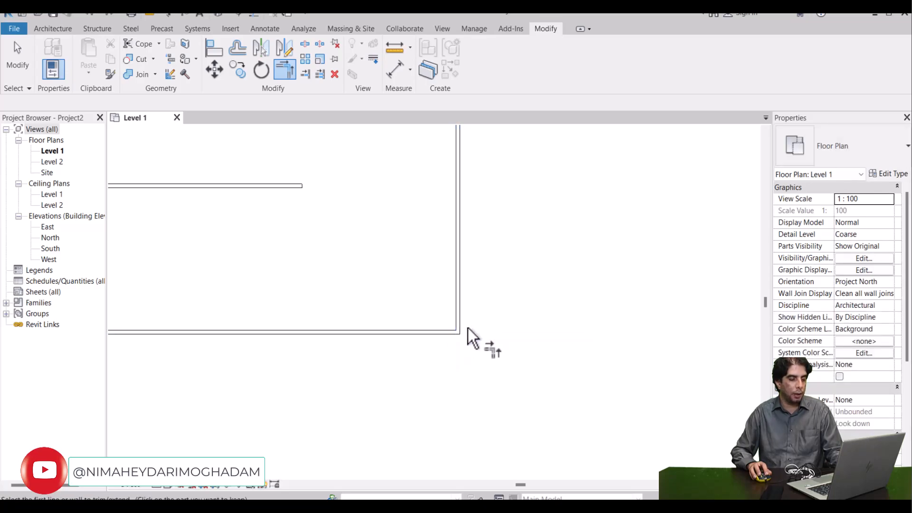
pyautogui.hotkey('ctrl', 'z')
# Try corners from the long wall's eastern with the vertical wall's northern part, and from the western with the southern part, undoing each
pyautogui.click(475, 332)
pyautogui.click(459, 319)
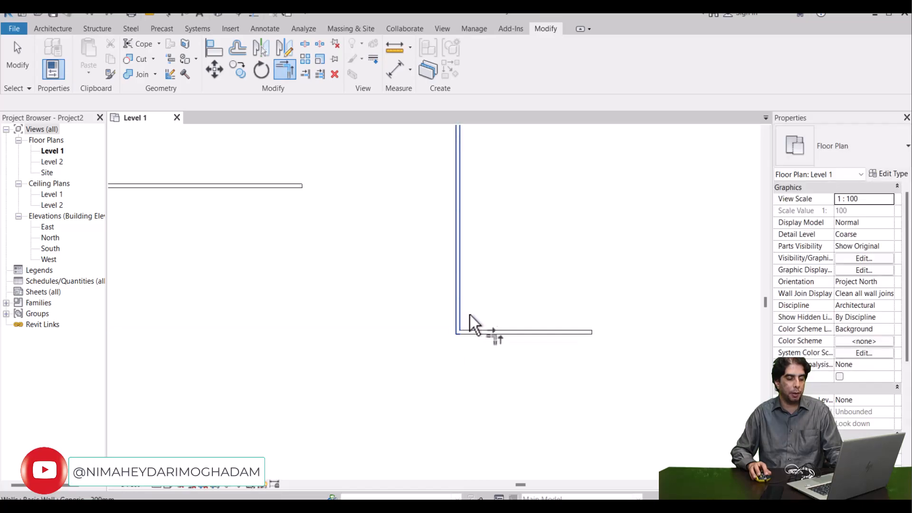
pyautogui.hotkey('ctrl', 'z')
pyautogui.click(429, 328)
pyautogui.click(457, 343)
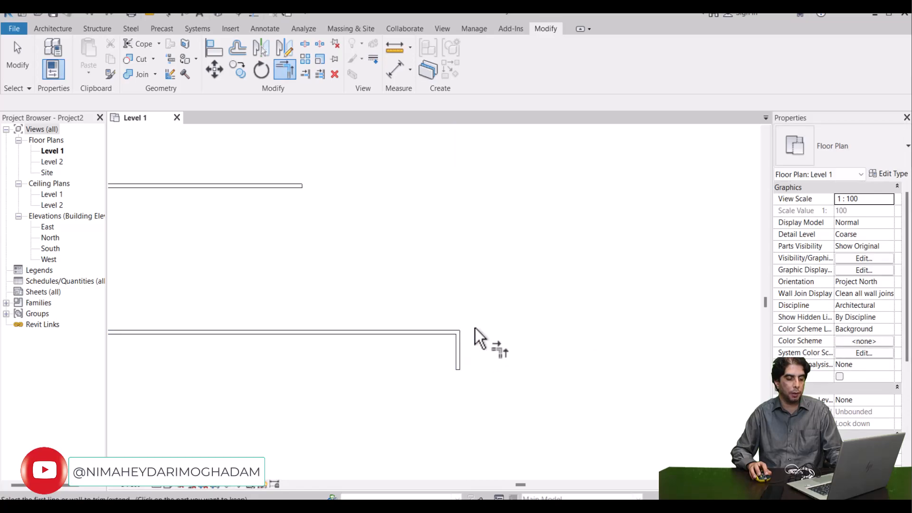
pyautogui.hotkey('ctrl', 'z')
# Try corners from the long wall's eastern with the vertical wall's southern part, and from the western with the northern part, undoing each
pyautogui.click(480, 333)
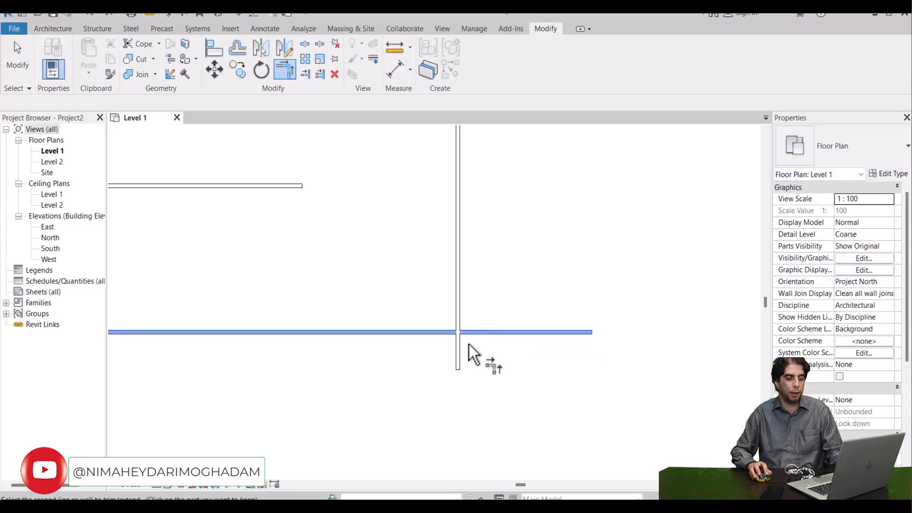
pyautogui.click(459, 349)
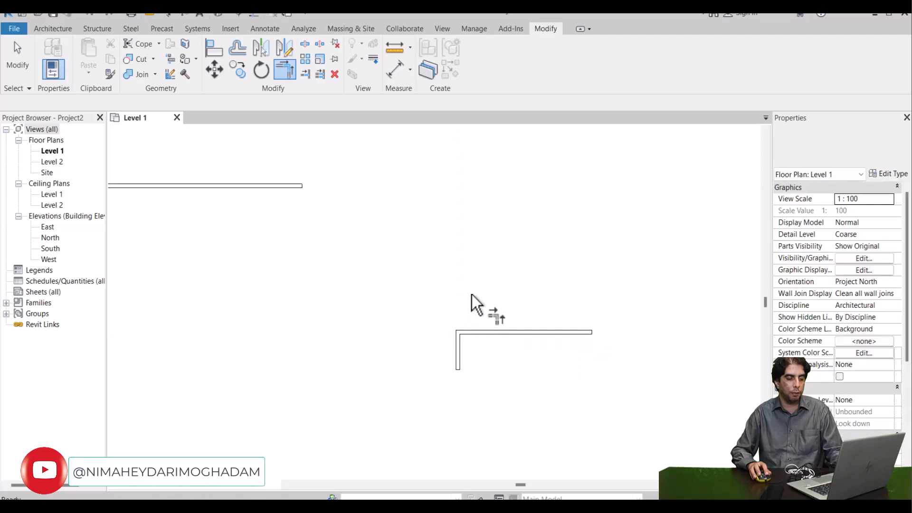
pyautogui.hotkey('ctrl', 'z')
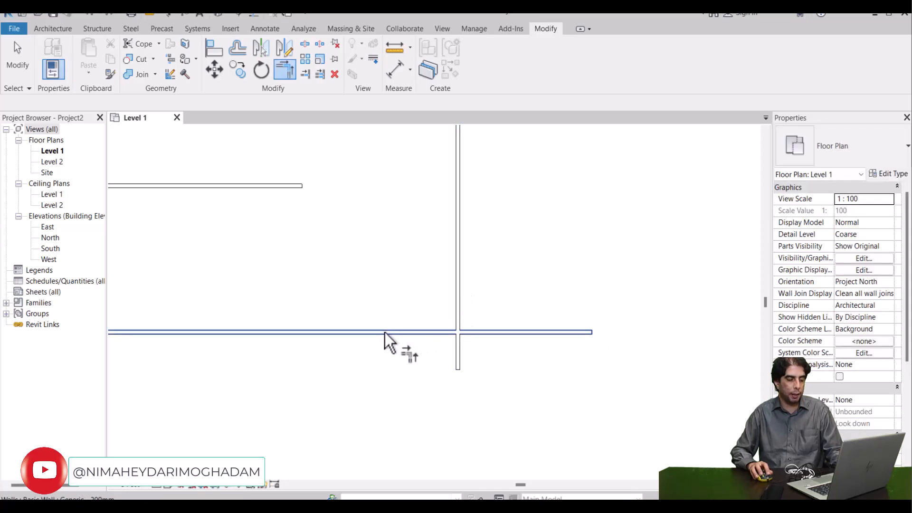
pyautogui.click(357, 332)
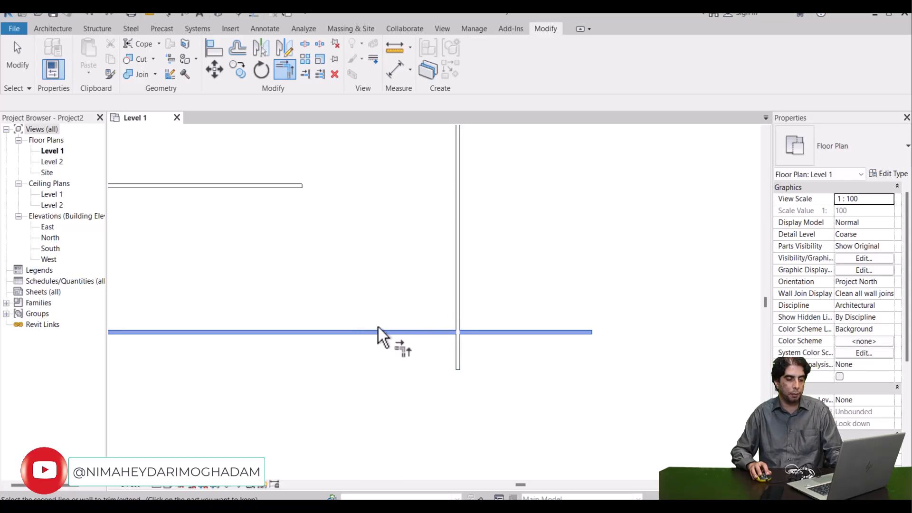
pyautogui.click(459, 287)
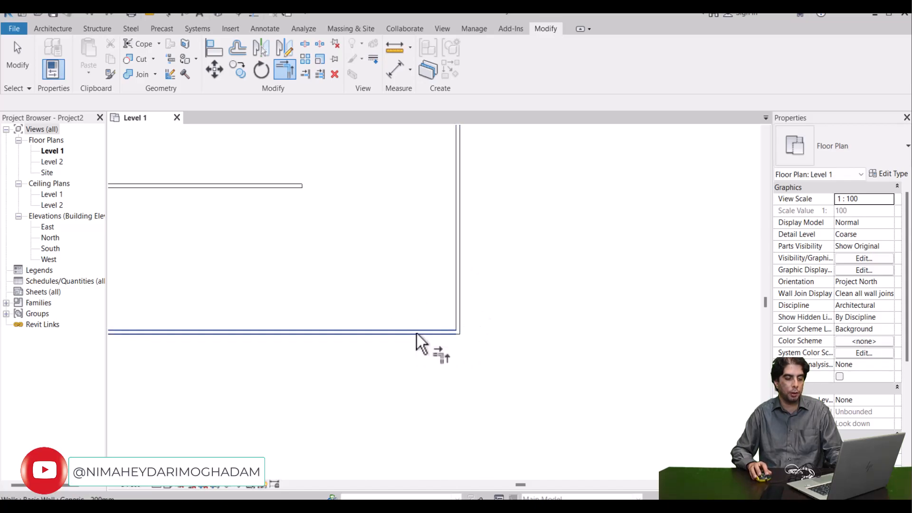
pyautogui.hotkey('ctrl', 'z')
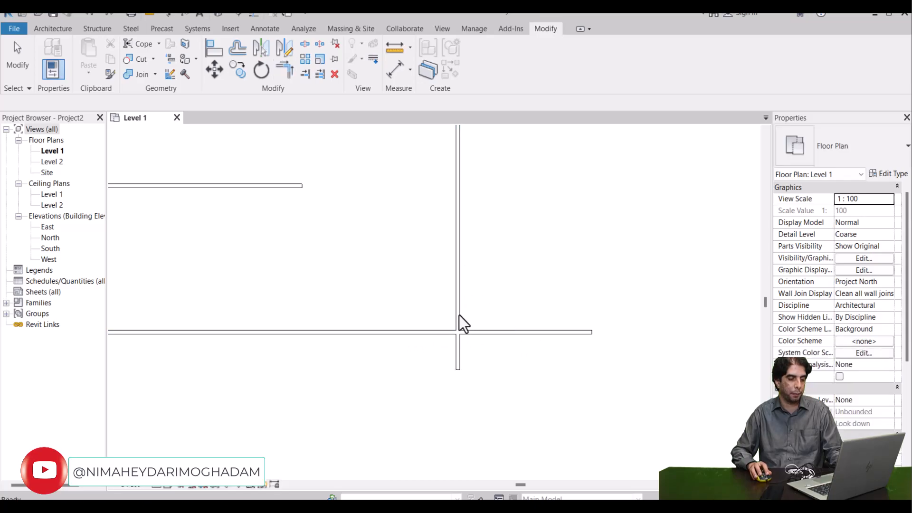
# Try the corner of the eastern and southern wall parts twice, picking the long wall first and the vertical wall first, undoing each
pyautogui.click(506, 331)
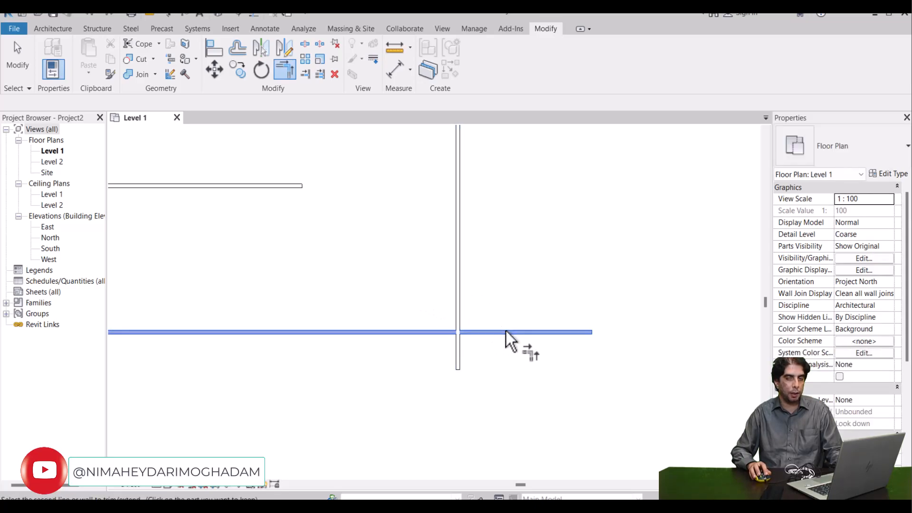
pyautogui.click(458, 354)
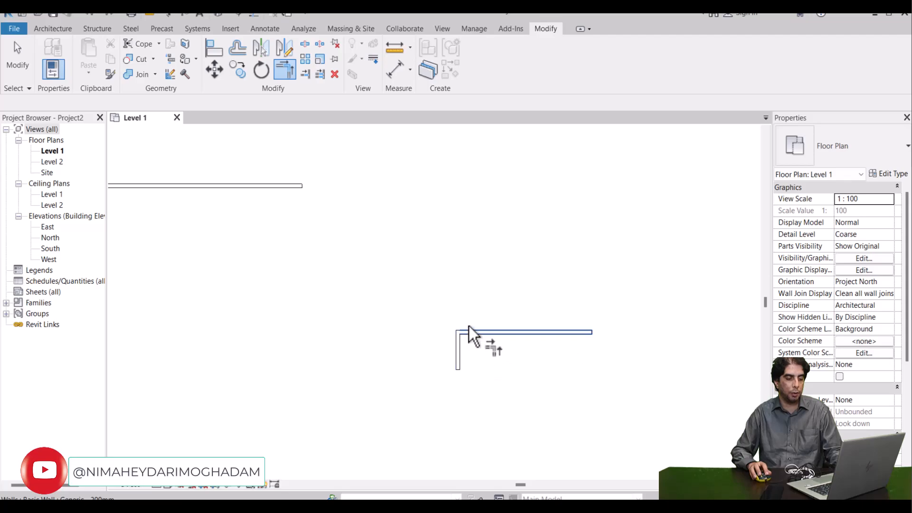
pyautogui.hotkey('ctrl', 'z')
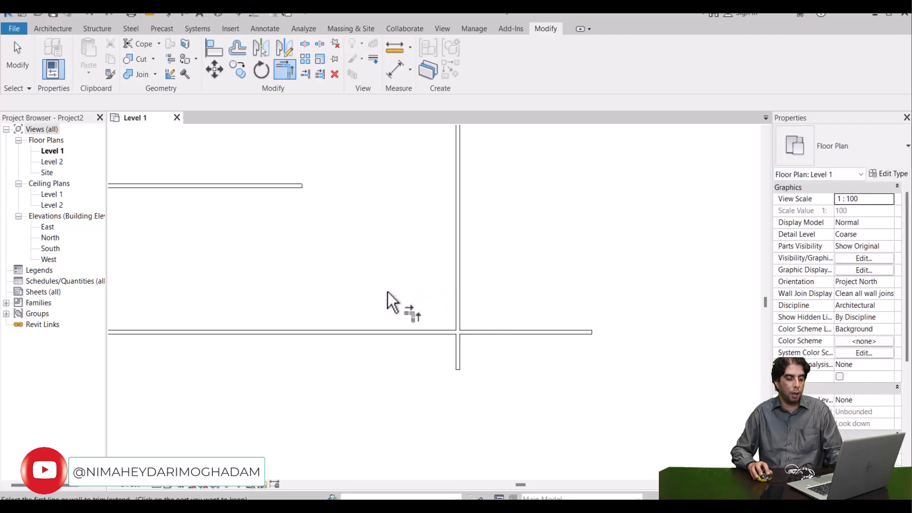
pyautogui.click(455, 359)
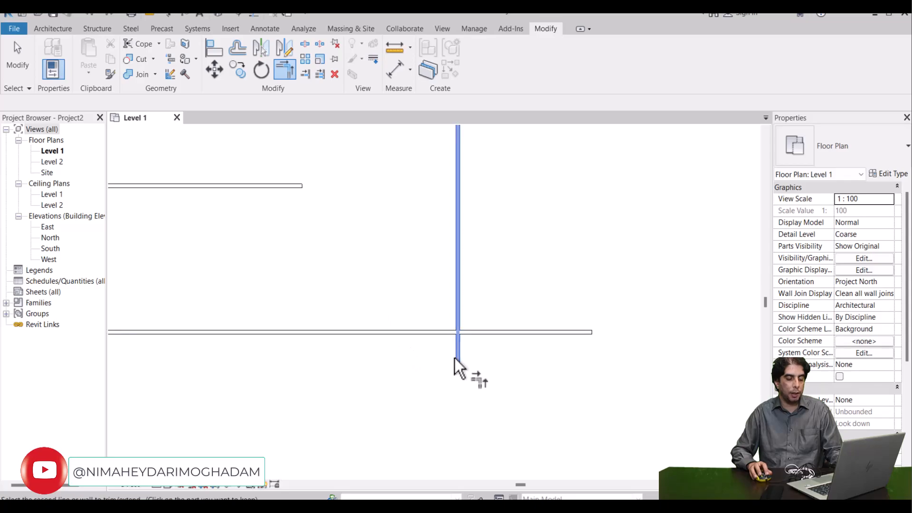
pyautogui.click(482, 332)
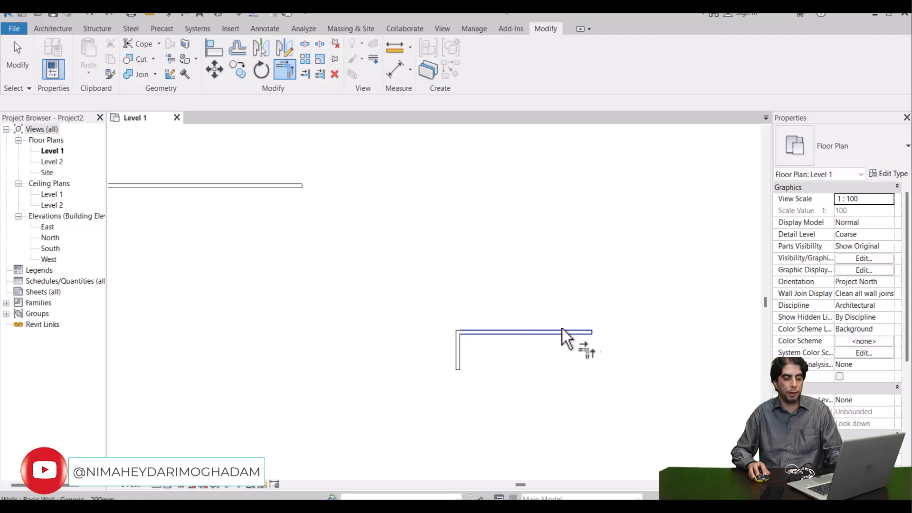
pyautogui.hotkey('ctrl', 'z')
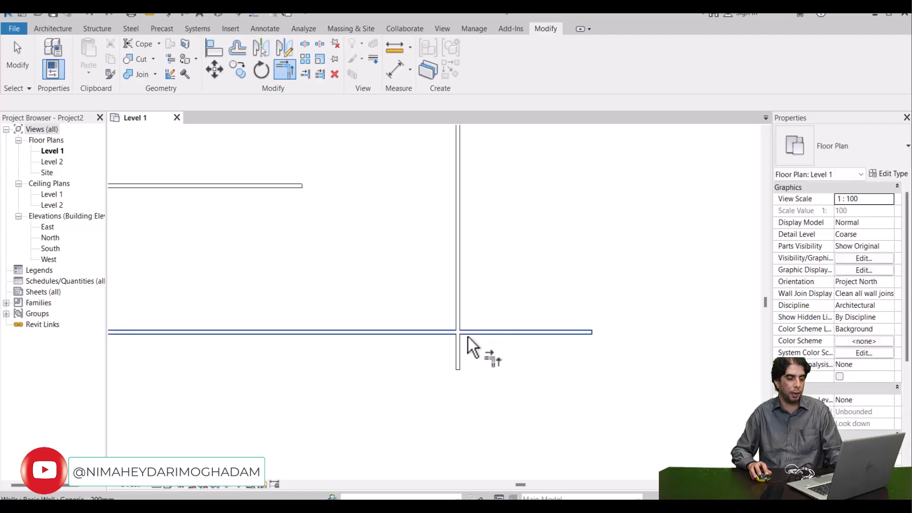
# Try a corner from the vertical wall's southern part and the long wall's western part, undo it, and end the corner trimming
pyautogui.click(461, 353)
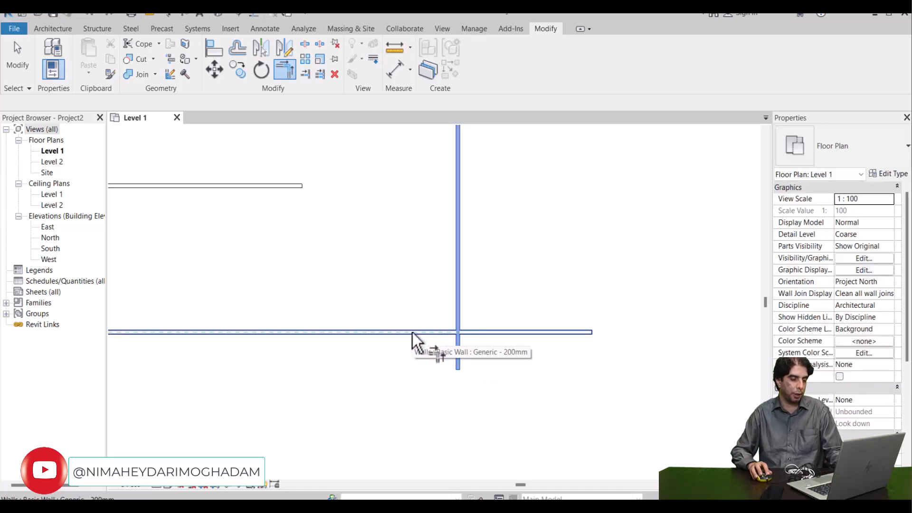
pyautogui.click(412, 333)
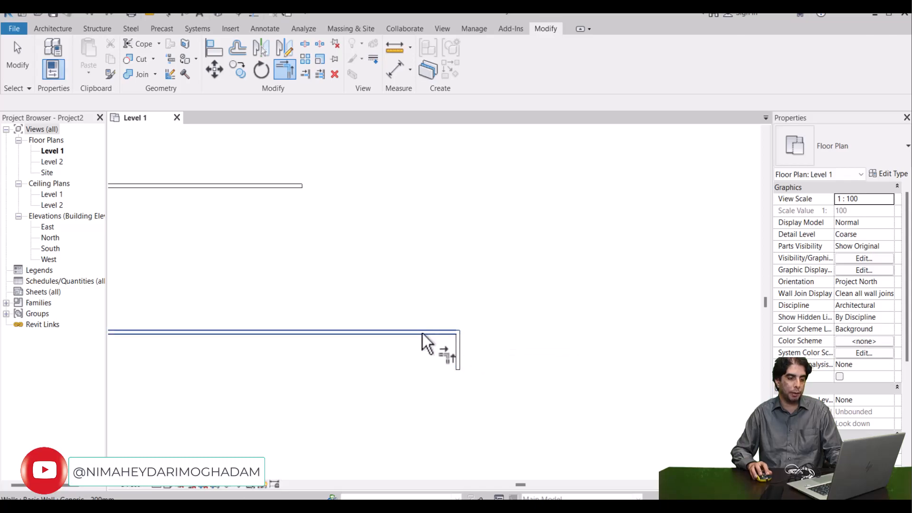
pyautogui.hotkey('ctrl', 'z')
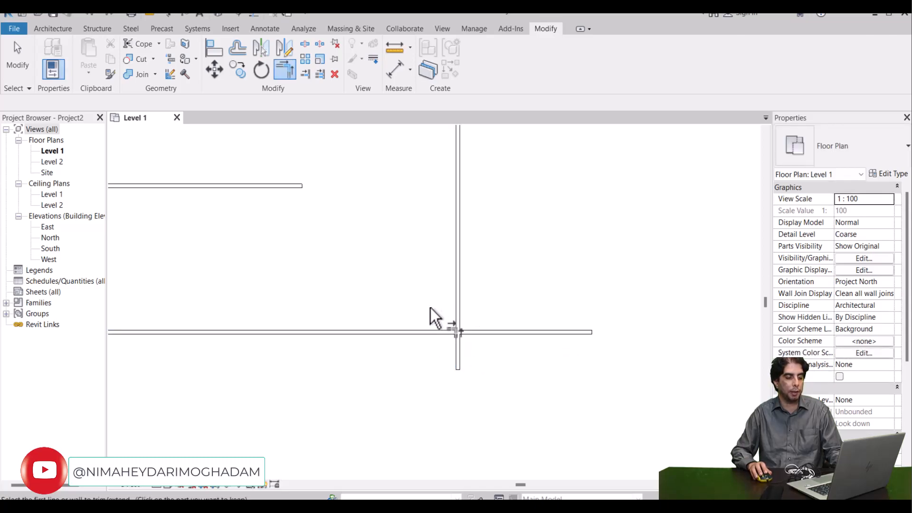
pyautogui.scroll(-2, 434, 307)
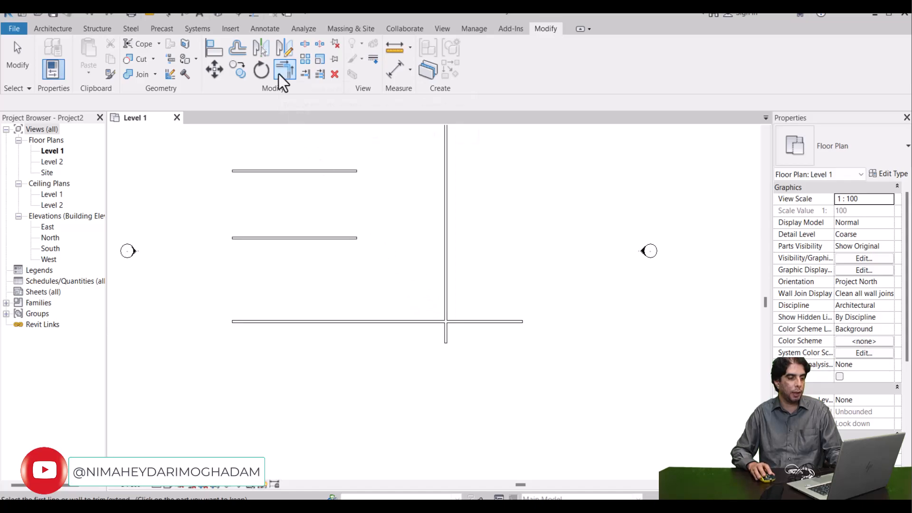
pyautogui.press('Escape')
pyautogui.press('Escape')
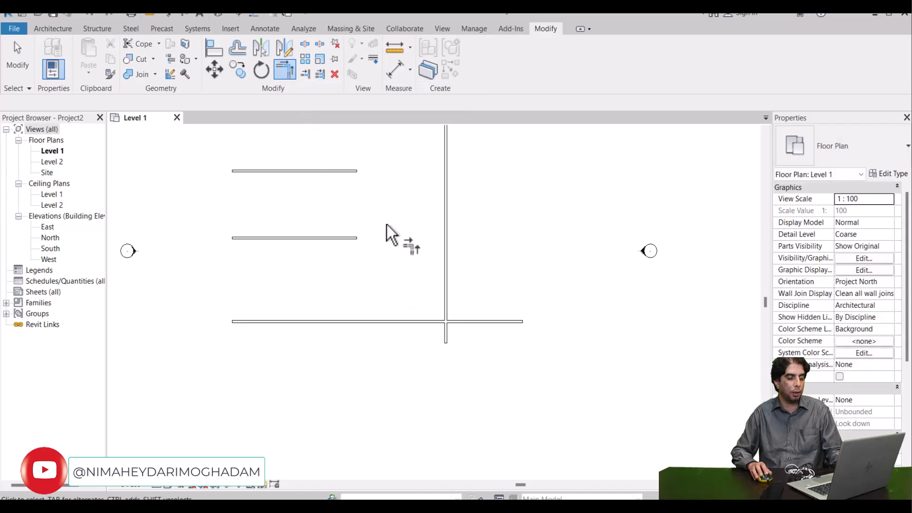
pyautogui.scroll(-2, 388, 238)
pyautogui.scroll(-2, 375, 244)
pyautogui.moveTo(374, 244); pyautogui.dragTo(396, 262, button='middle')
pyautogui.scroll(3, 396, 261)
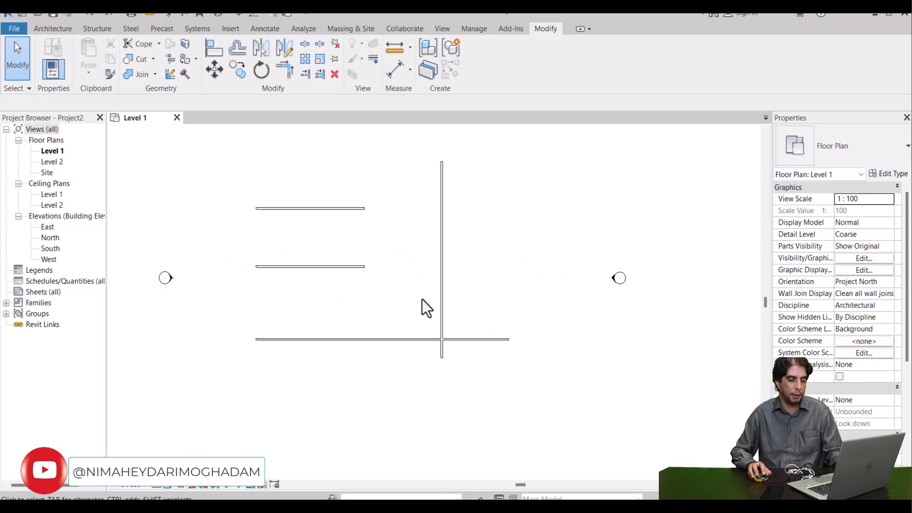
# Switch to PowerPoint, review the topics on slide 3 about Delete, Pin and Unpin, and return to Revit
pyautogui.click(594, 506)
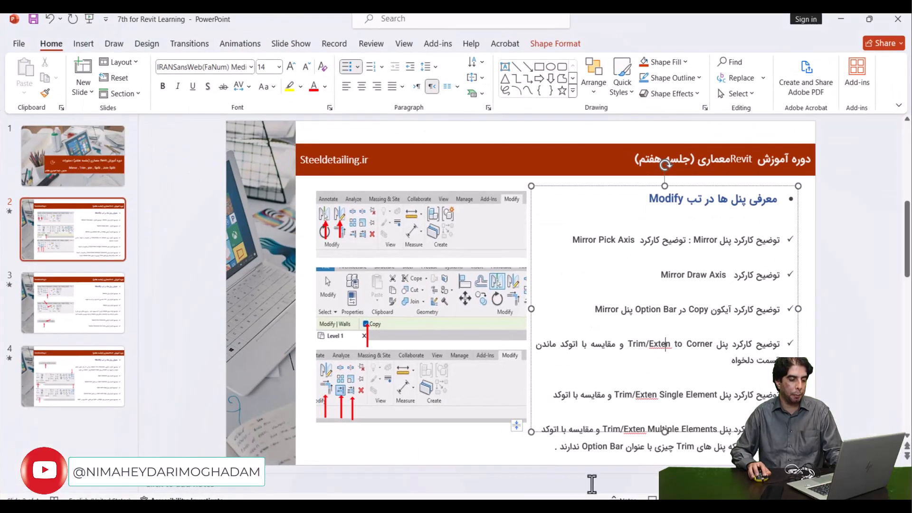
pyautogui.click(79, 303)
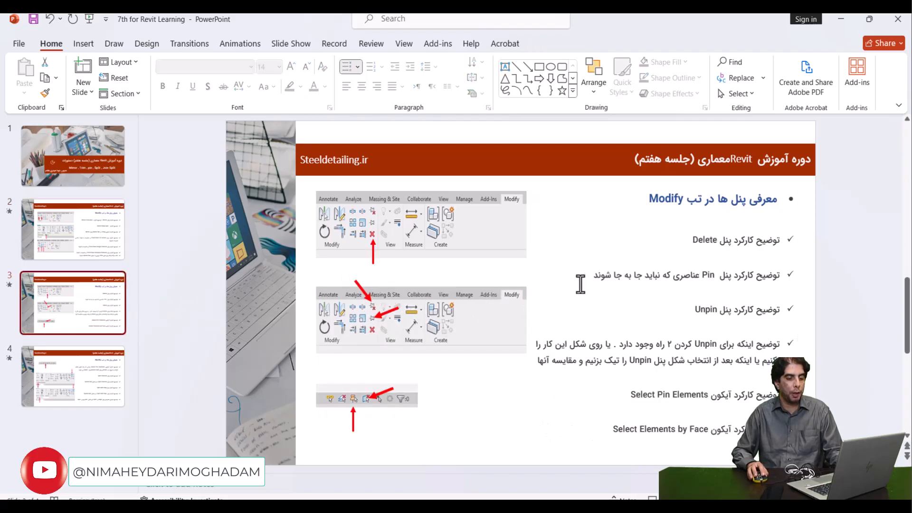
pyautogui.click(708, 247)
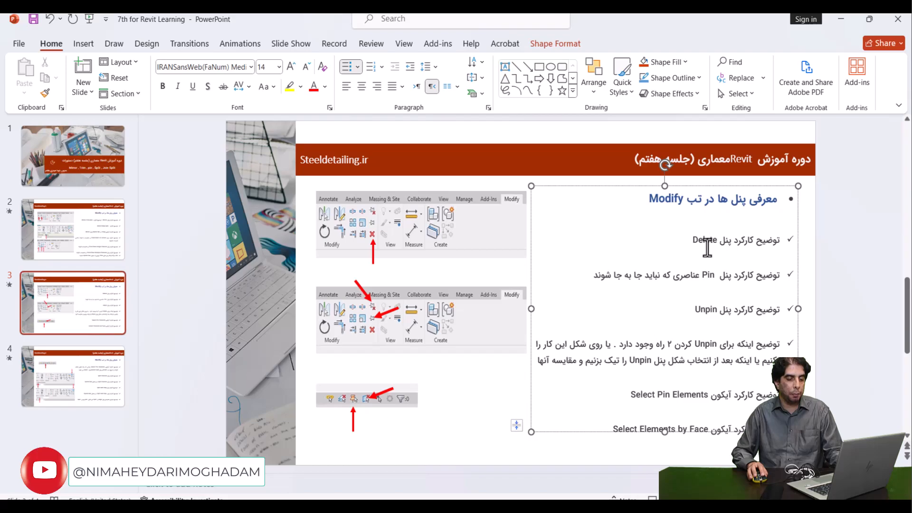
pyautogui.click(708, 289)
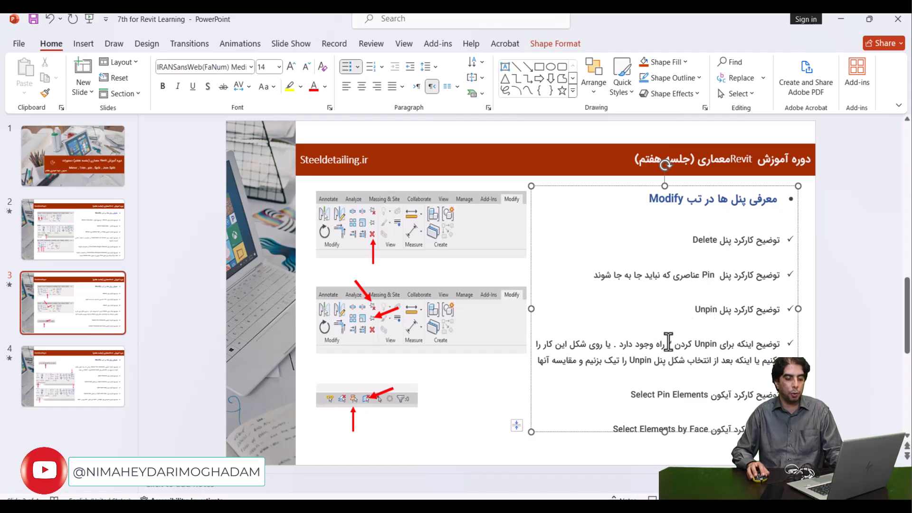
pyautogui.click(659, 365)
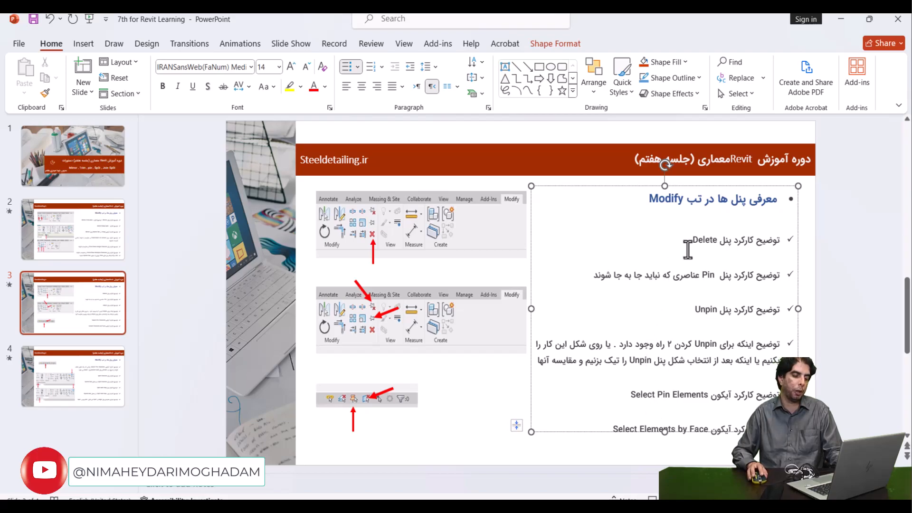
pyautogui.click(835, 22)
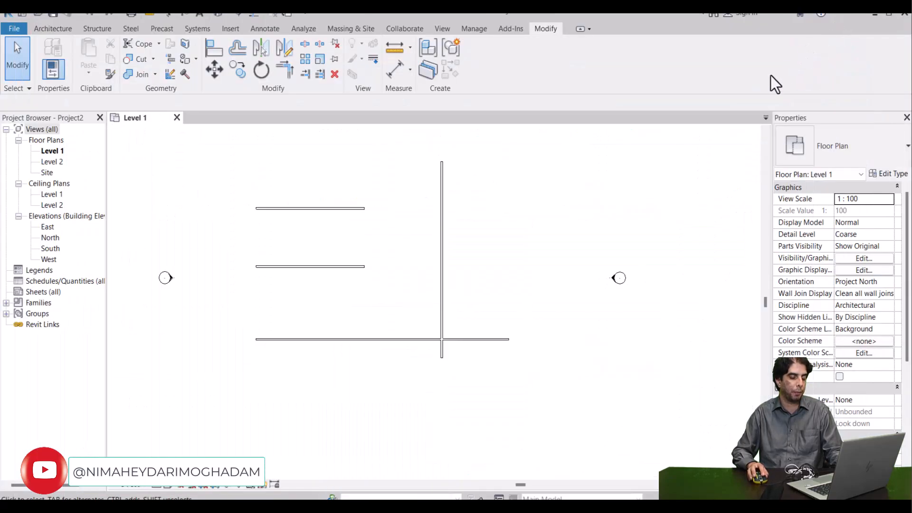
pyautogui.moveTo(691, 178); pyautogui.dragTo(699, 179, button='middle')
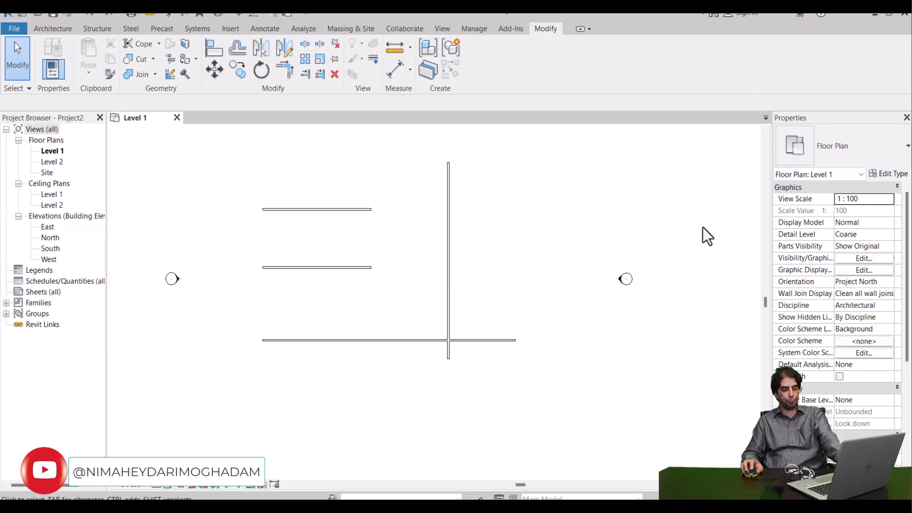
pyautogui.hotkey('alt', 'Tab')
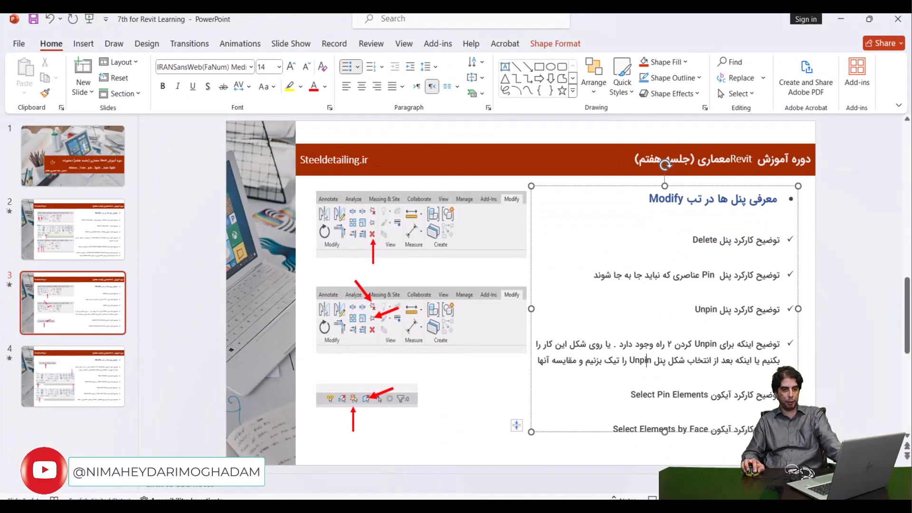
pyautogui.hotkey('alt', 'Tab')
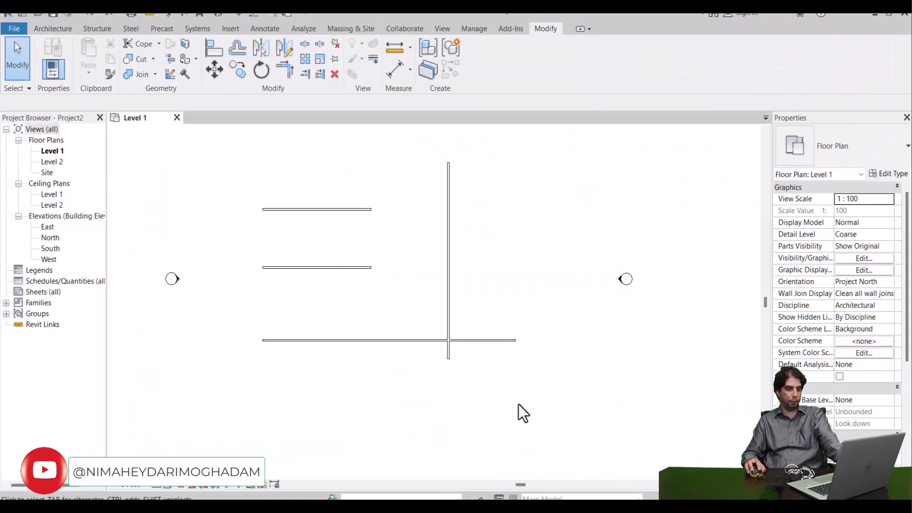
# Delete the upper short wall and undo it, and do the same with the lower short wall
pyautogui.click(351, 211)
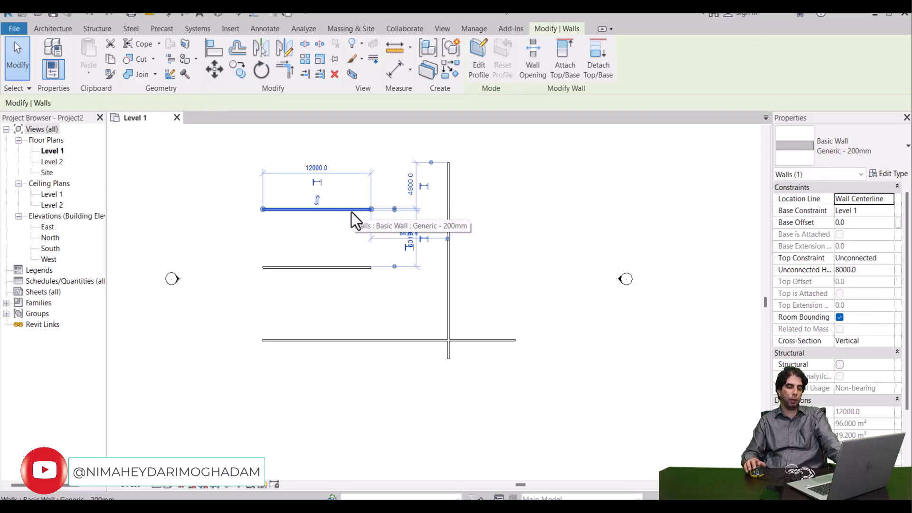
pyautogui.click(335, 73)
pyautogui.hotkey('ctrl', 'z')
pyautogui.click(356, 266)
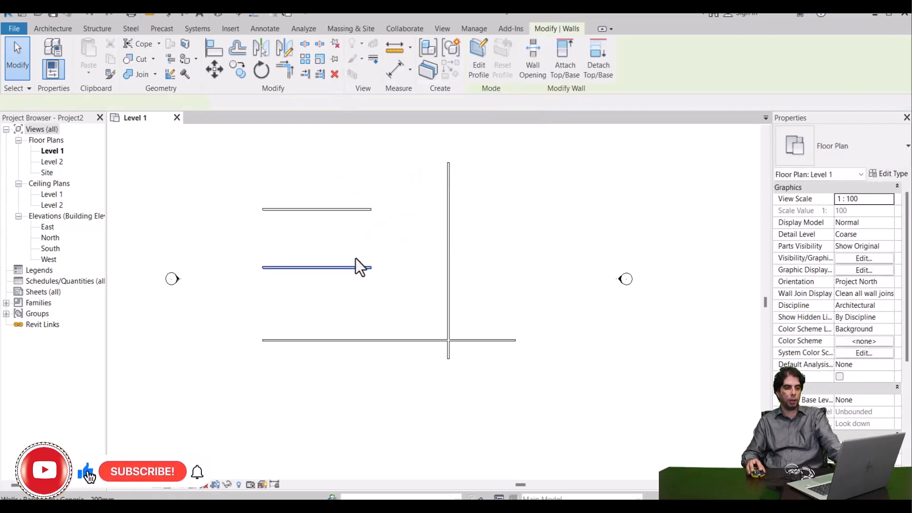
pyautogui.click(335, 75)
pyautogui.hotkey('ctrl', 'z')
# Delete both short horizontal walls together and undo the deletion
pyautogui.moveTo(359, 176); pyautogui.dragTo(292, 308)
pyautogui.click(334, 75)
pyautogui.hotkey('ctrl', 'z')
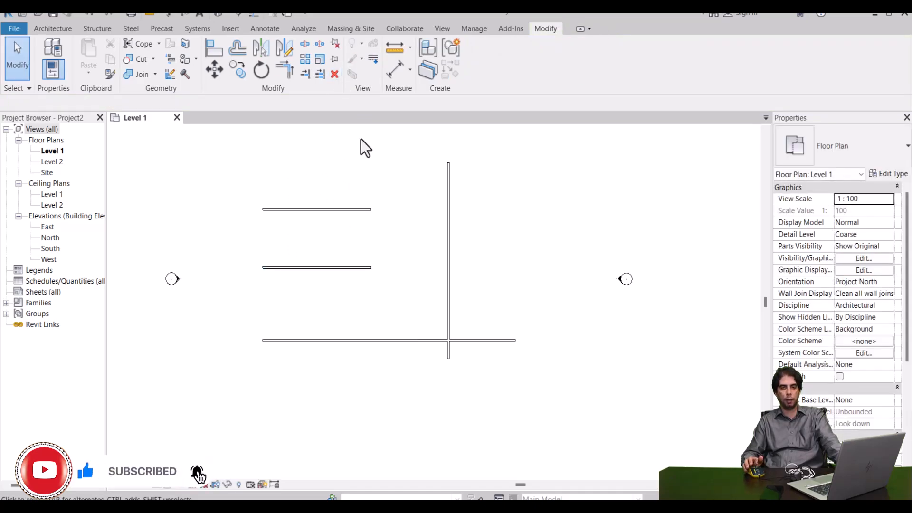
# Pin the upper short wall in place and clear the selection
pyautogui.click(350, 215)
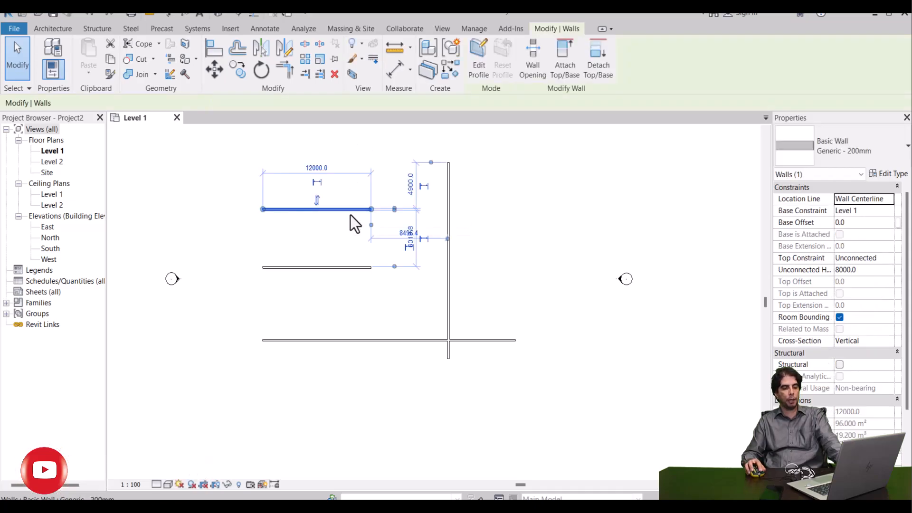
pyautogui.click(335, 60)
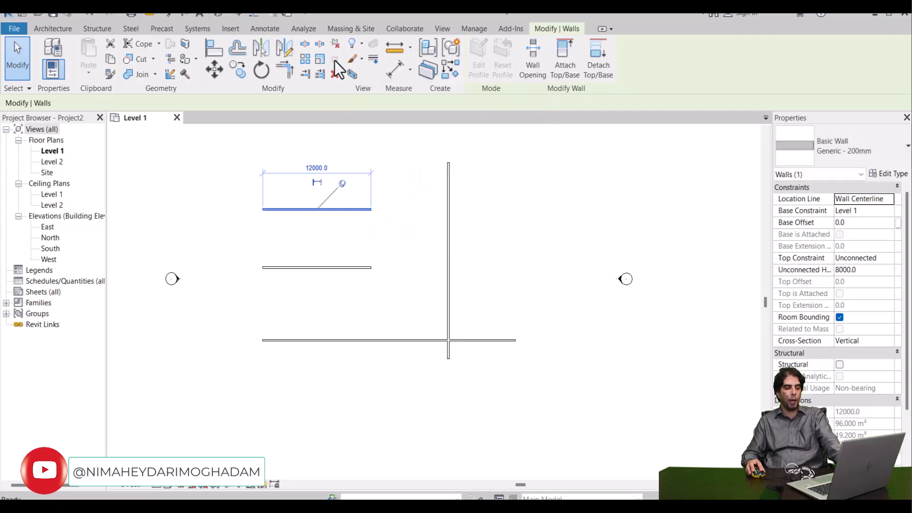
pyautogui.click(405, 202)
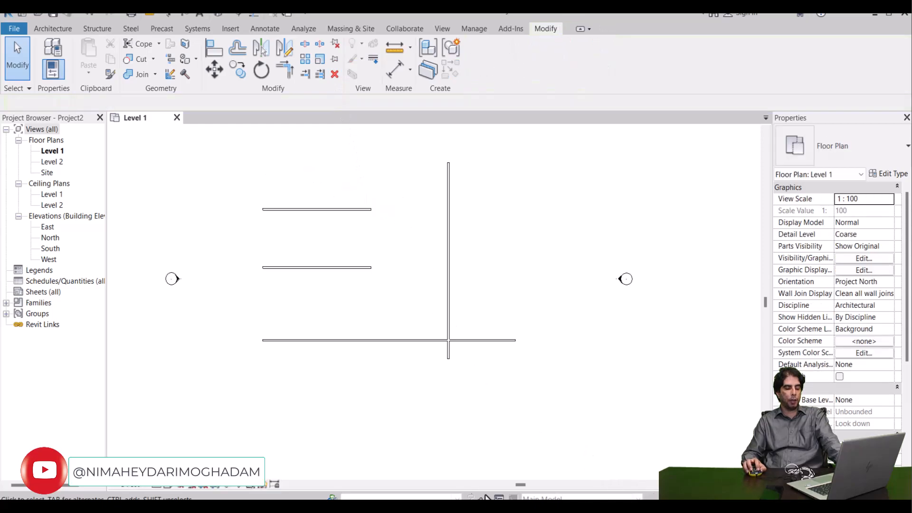
# Try to delete the pinned upper short wall, and clear the selection
pyautogui.click(342, 209)
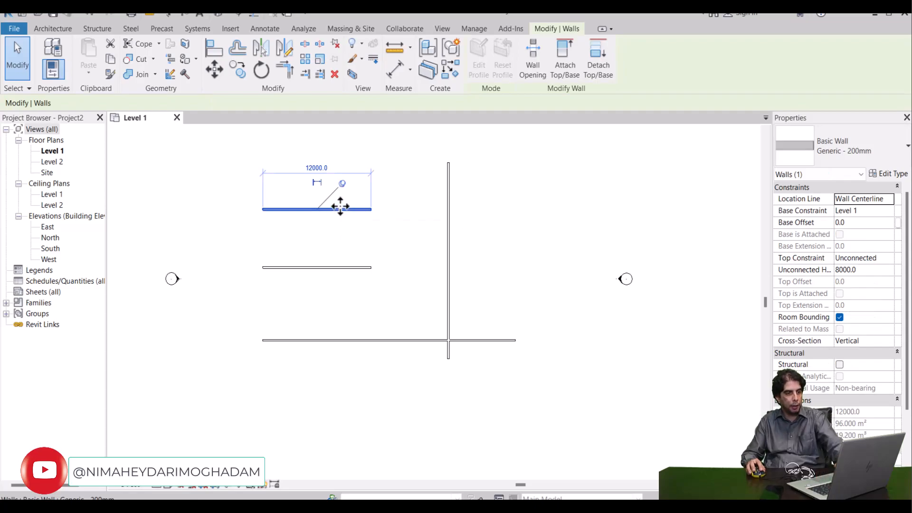
pyautogui.click(335, 79)
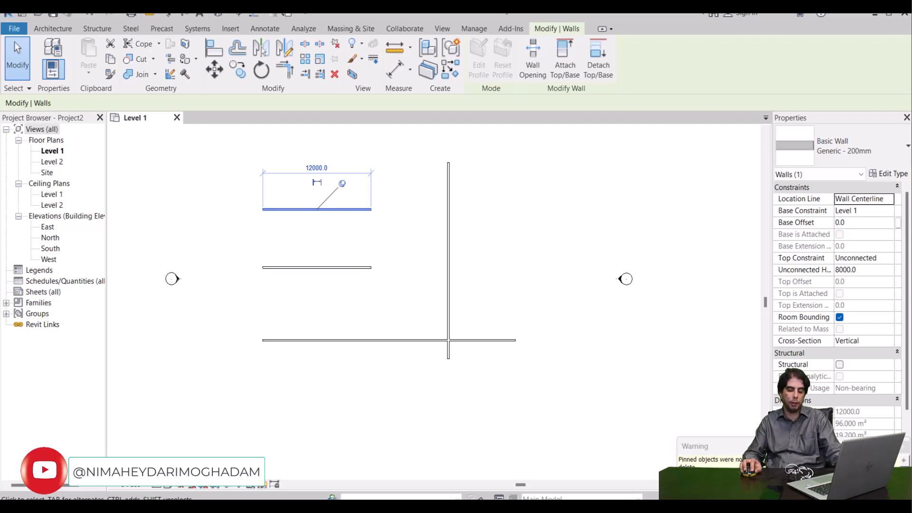
pyautogui.click(662, 394)
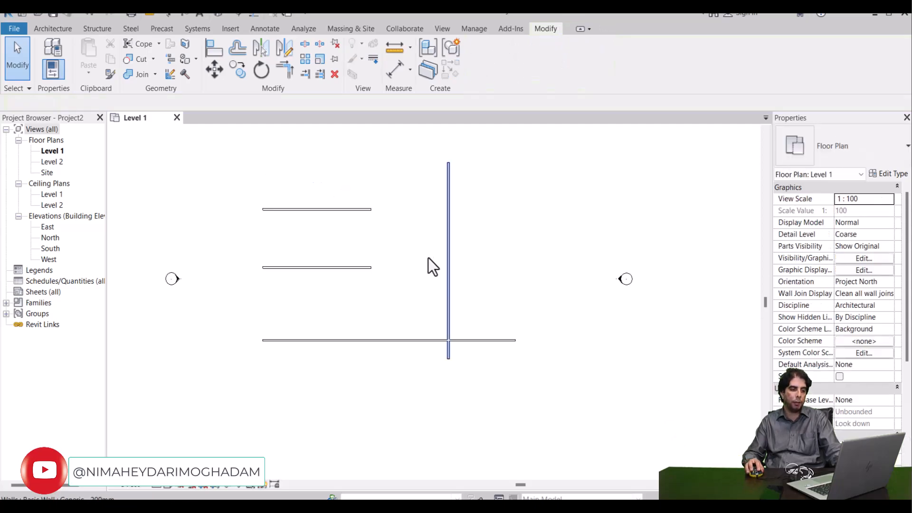
# Use the Move tool to shift the pinned upper short wall northeast, about 4243 mm eastward, and undo the move
pyautogui.click(354, 210)
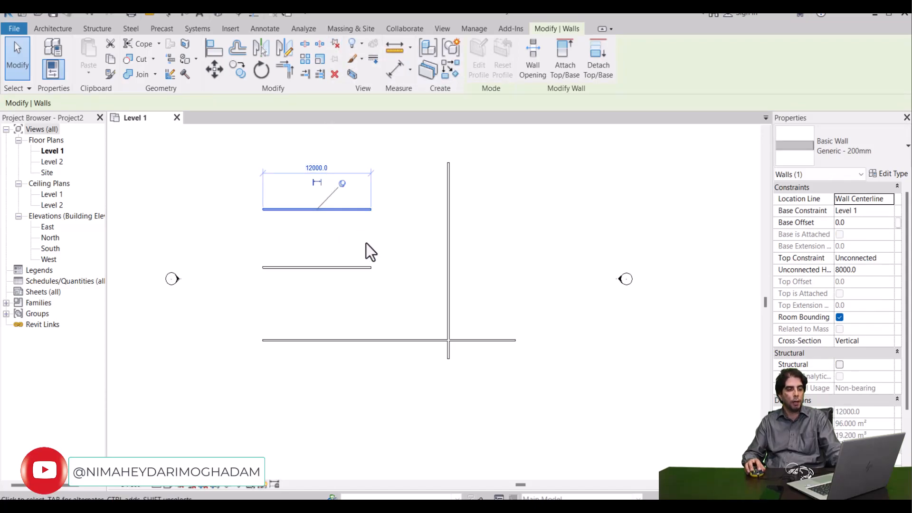
pyautogui.click(338, 233)
pyautogui.click(334, 213)
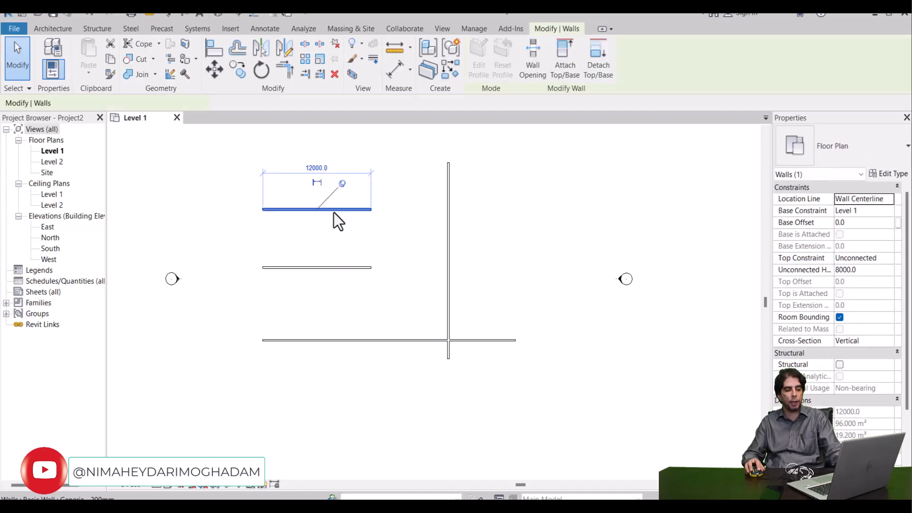
pyautogui.click(376, 229)
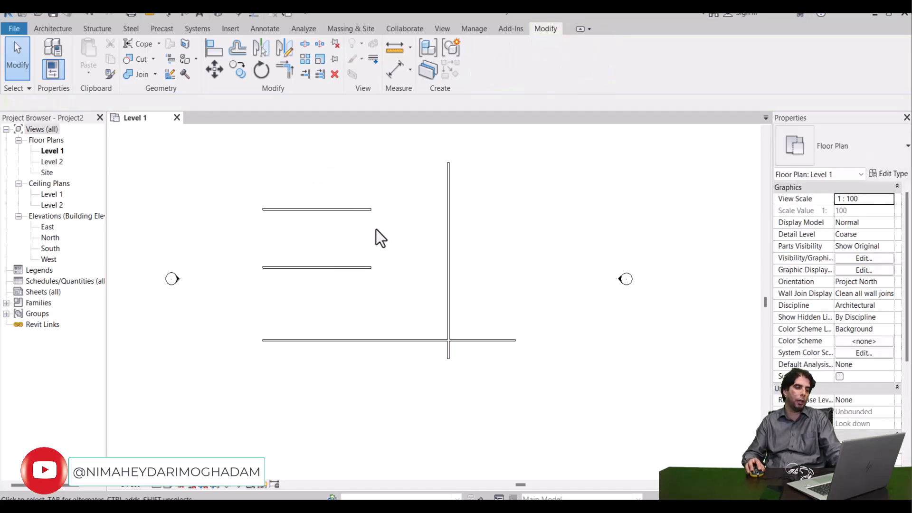
pyautogui.click(334, 210)
pyautogui.click(213, 66)
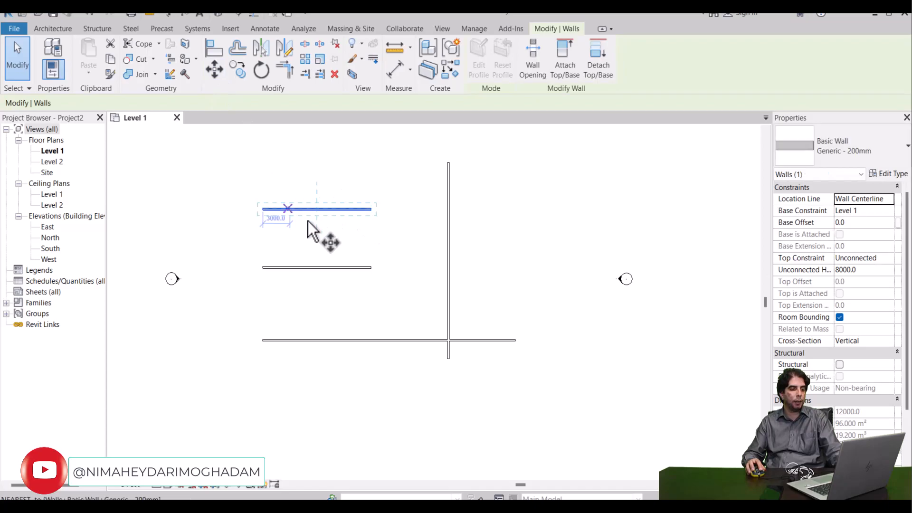
pyautogui.click(291, 210)
pyautogui.click(327, 171)
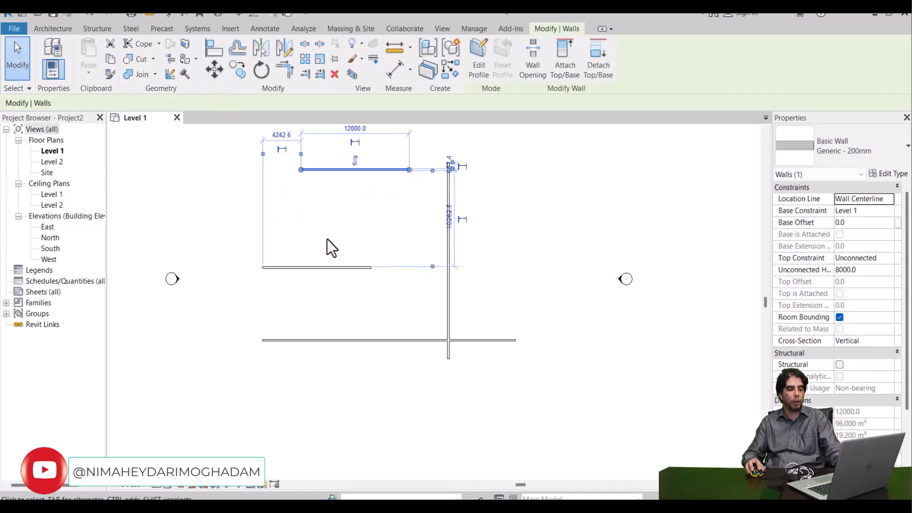
pyautogui.hotkey('ctrl', 'z')
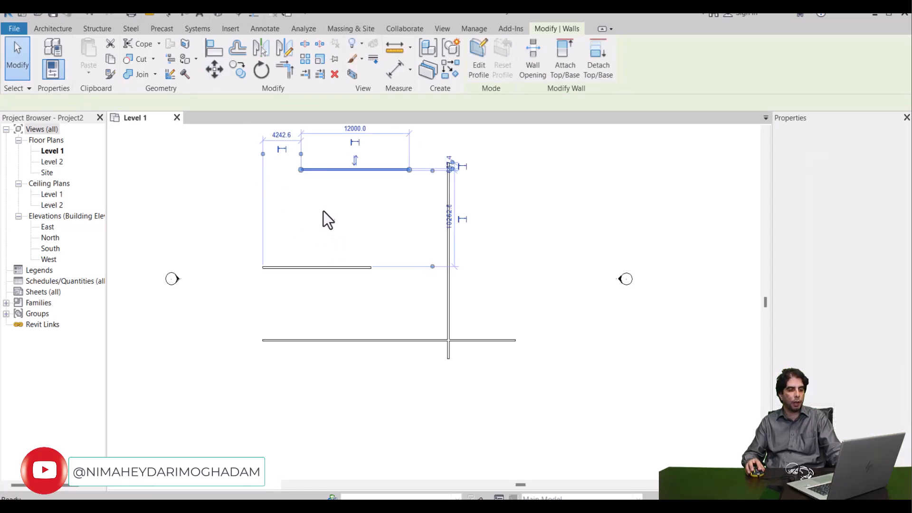
# Select the pinned upper short wall and examine its pin marker
pyautogui.click(321, 211)
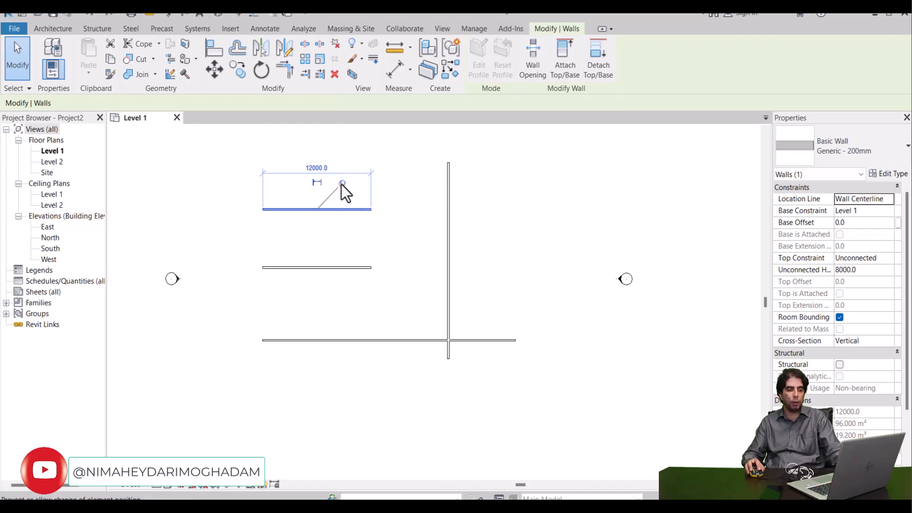
pyautogui.click(302, 204)
pyautogui.click(304, 214)
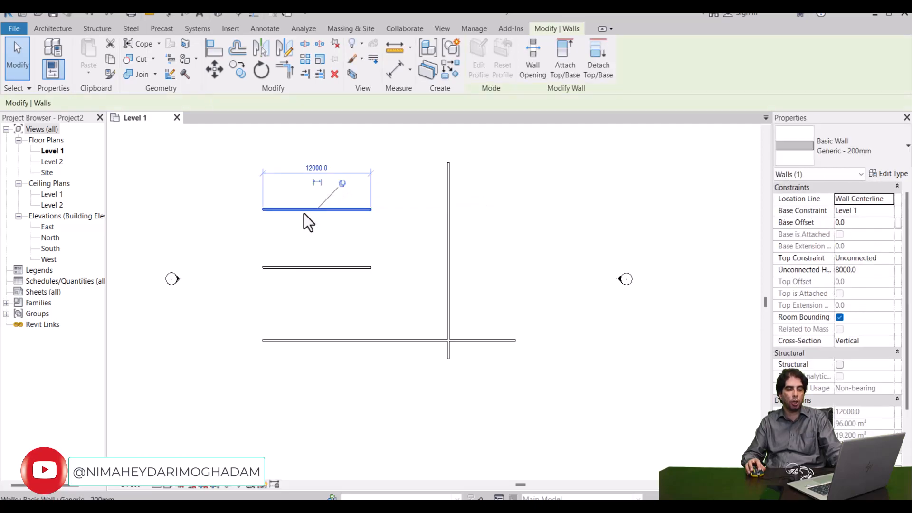
pyautogui.click(389, 211)
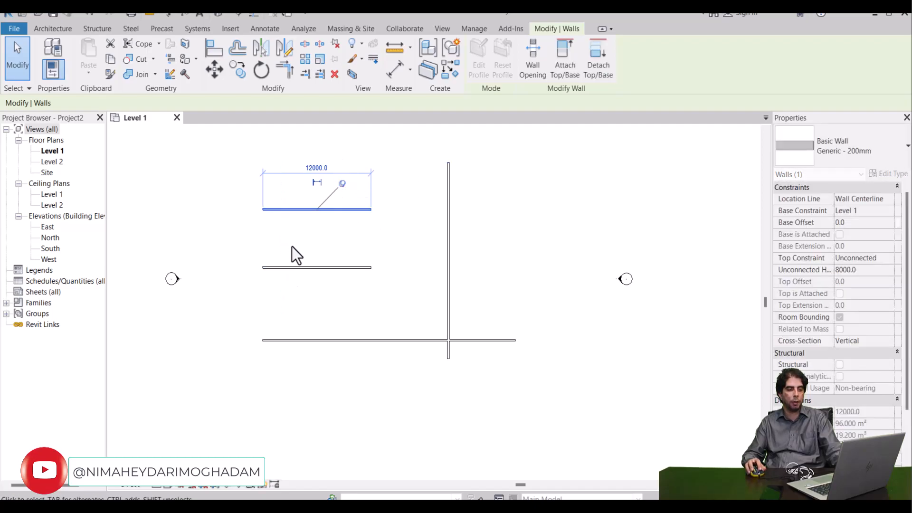
# Move the lower short wall southeast to about 1000 mm from the vertical wall and 11000 mm below the pinned wall, and select the pinned wall
pyautogui.click(296, 266)
pyautogui.moveTo(295, 266); pyautogui.dragTo(362, 313)
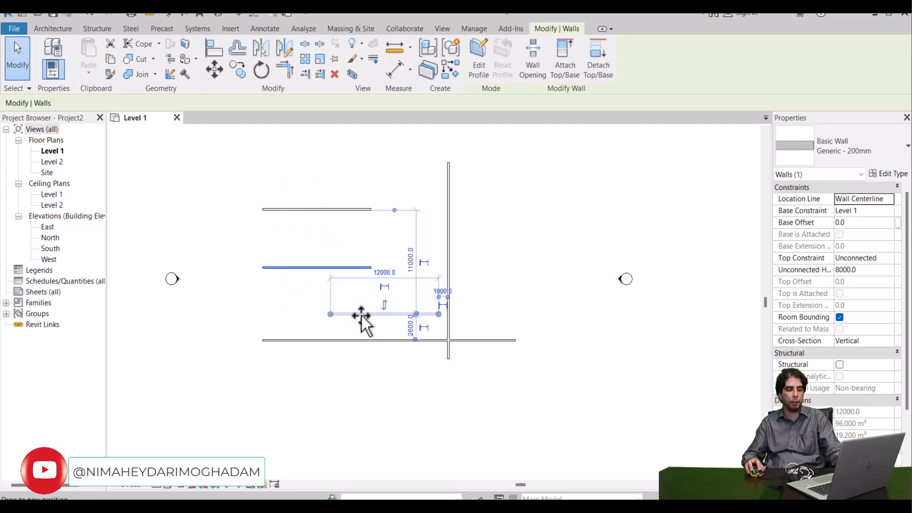
pyautogui.click(323, 208)
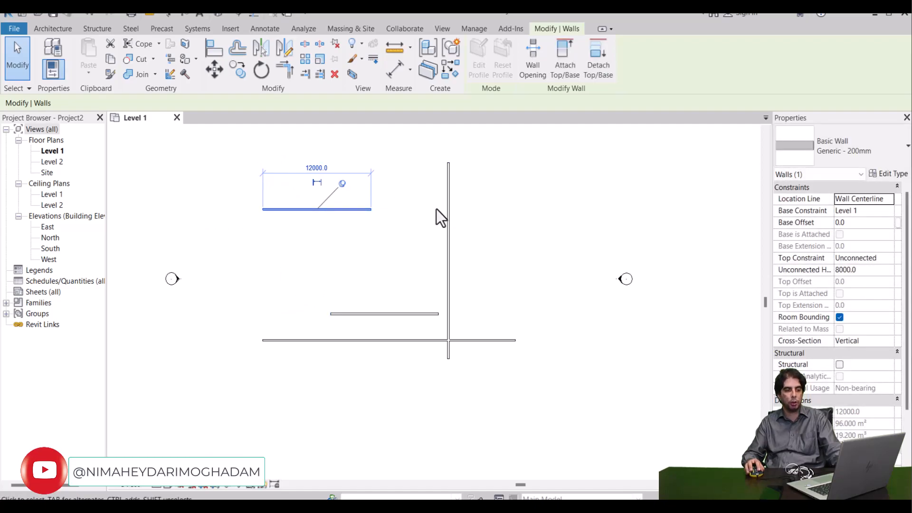
# Use the Move tool to shift the pinned upper short wall southeast, about 4313 mm eastward, and undo the move
pyautogui.click(392, 209)
pyautogui.click(342, 209)
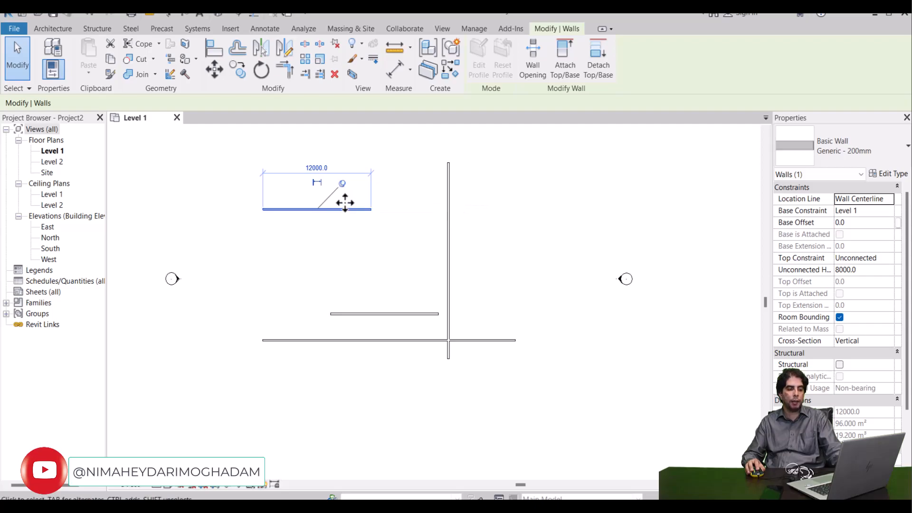
pyautogui.scroll(1, 347, 209)
pyautogui.moveTo(344, 203); pyautogui.dragTo(346, 211, button='middle')
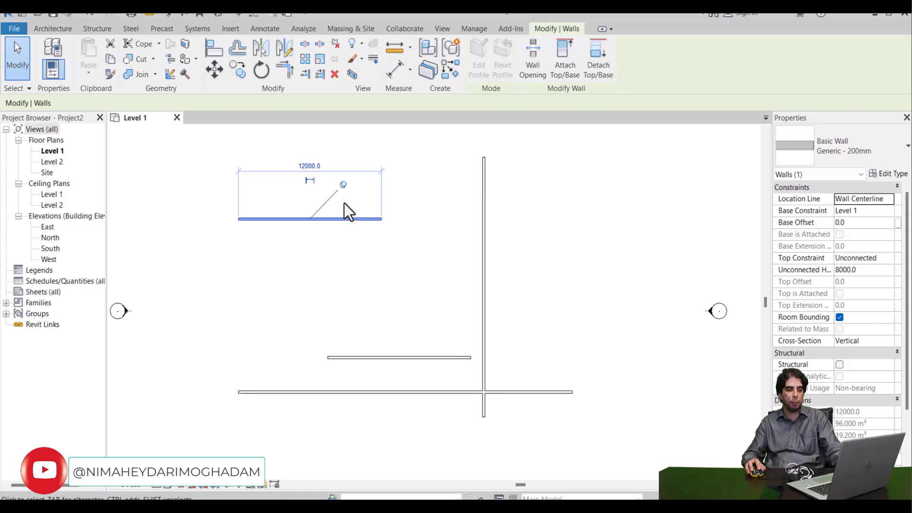
pyautogui.click(367, 243)
pyautogui.click(363, 220)
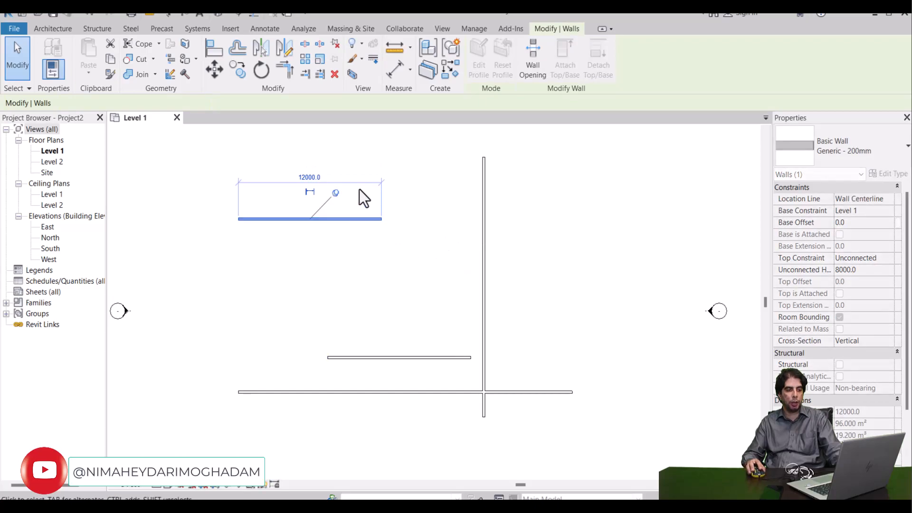
pyautogui.click(215, 70)
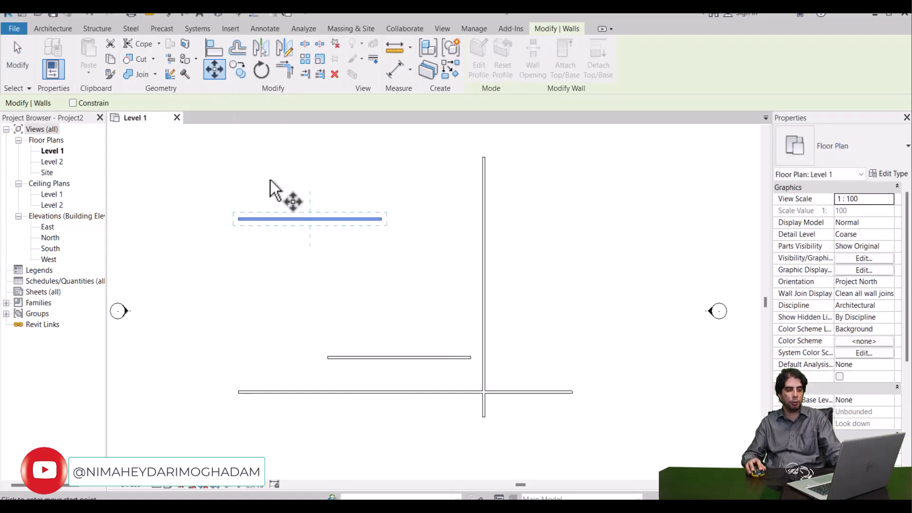
pyautogui.click(269, 220)
pyautogui.click(317, 277)
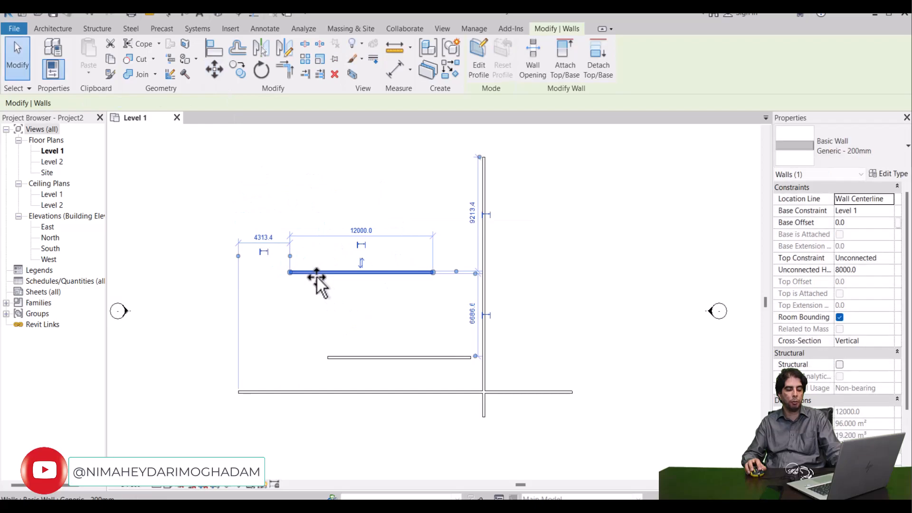
pyautogui.hotkey('ctrl', 'z')
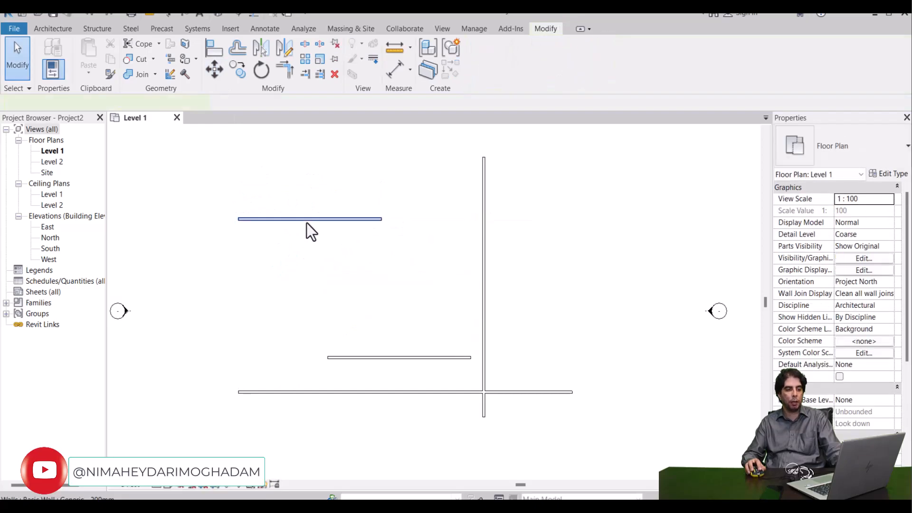
pyautogui.click(307, 220)
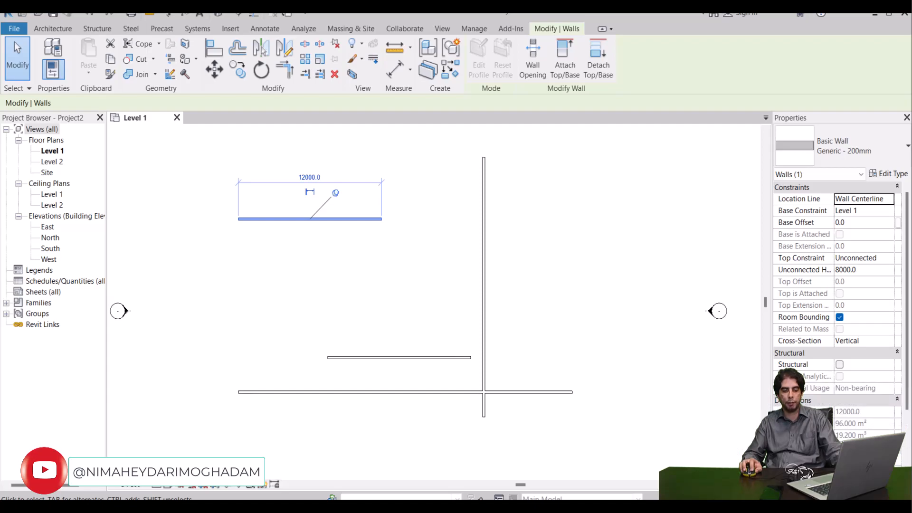
pyautogui.click(638, 393)
pyautogui.moveTo(396, 194); pyautogui.dragTo(156, 275)
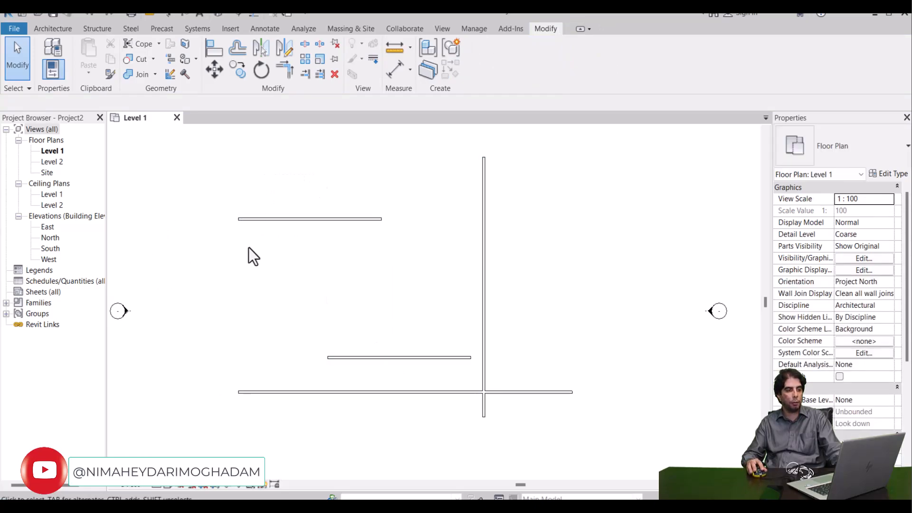
pyautogui.click(215, 71)
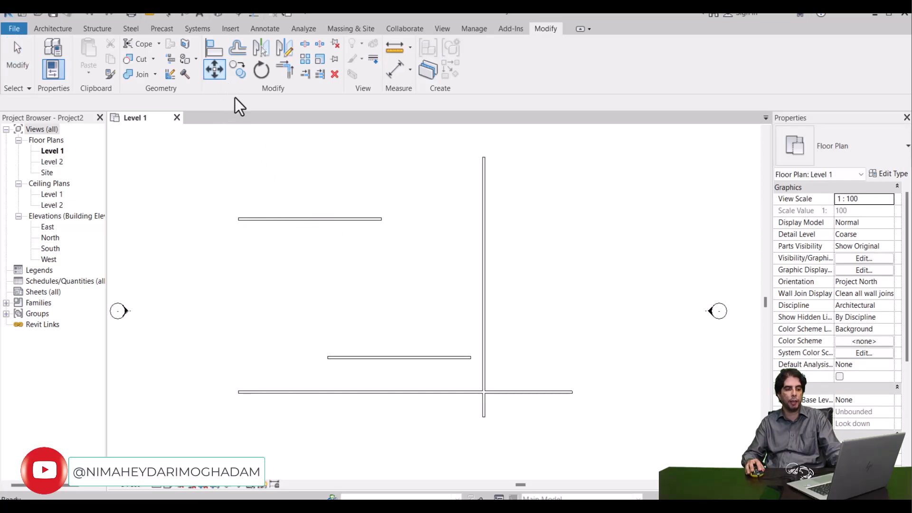
pyautogui.press('Escape')
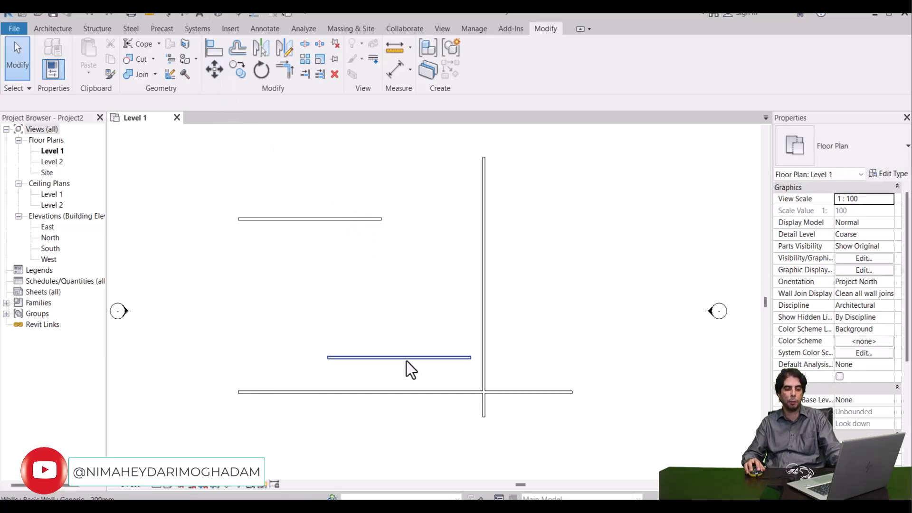
# Move the lower short wall freely in two shifts, ending about 7500 mm below the pinned wall and 3400 mm farther west
pyautogui.click(407, 360)
pyautogui.moveTo(407, 359); pyautogui.dragTo(356, 309)
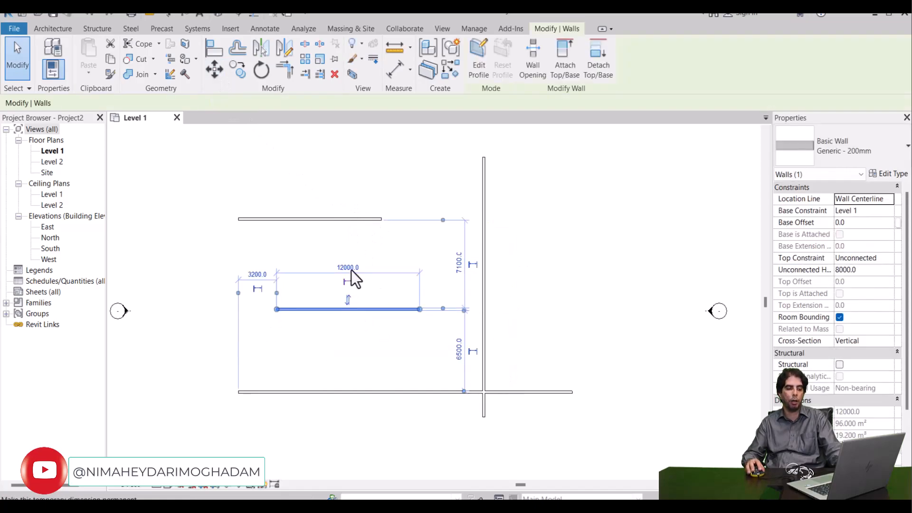
pyautogui.press('Escape')
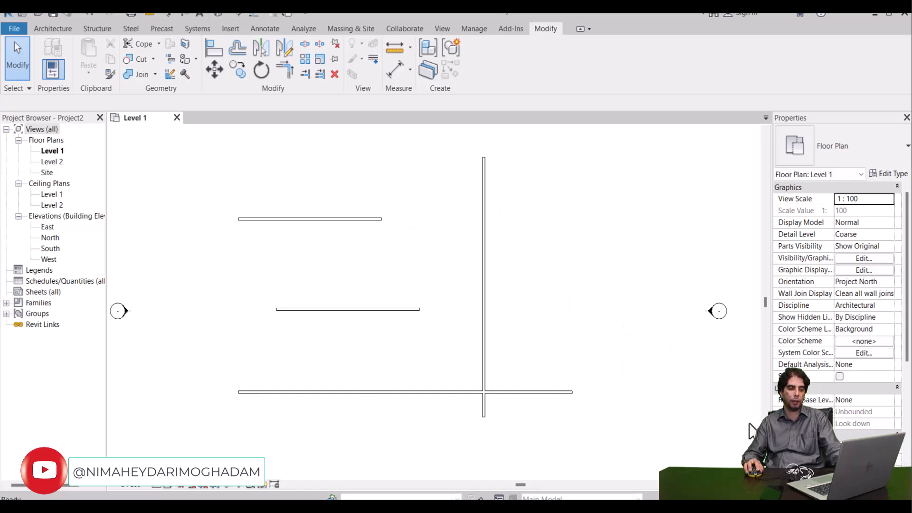
pyautogui.click(277, 220)
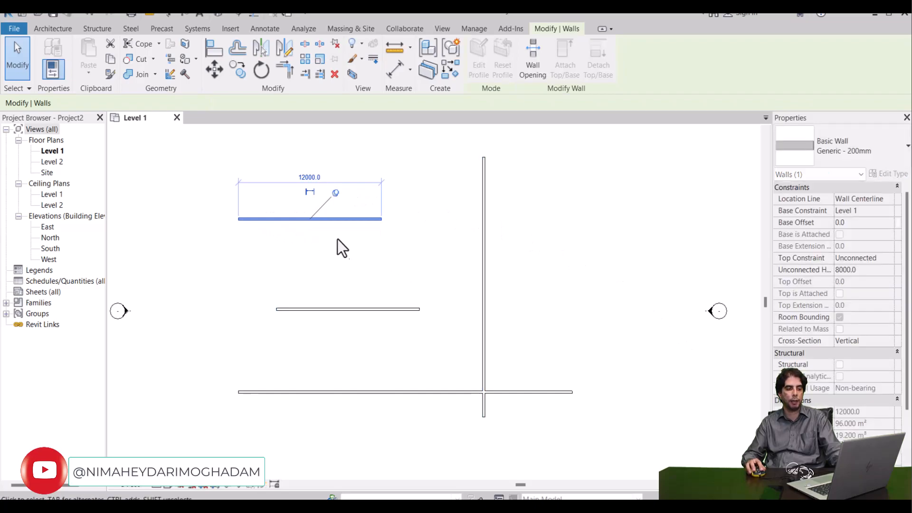
pyautogui.click(307, 309)
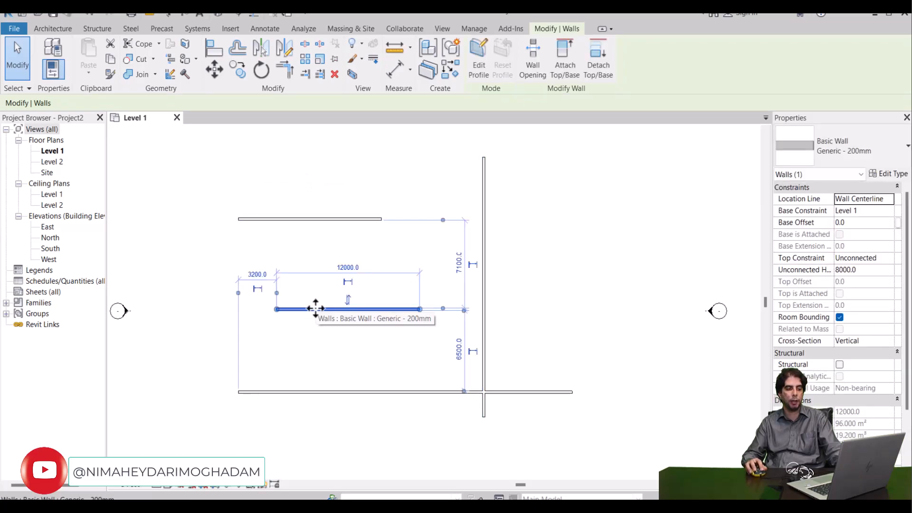
pyautogui.click(251, 259)
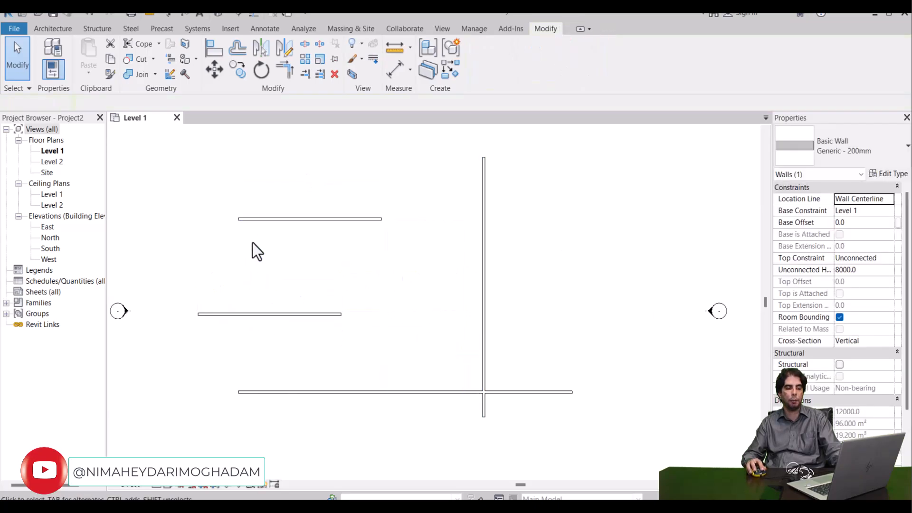
# Unpin the upper short wall using its pin marker and move it northeast, about 4400 mm east and 8200 mm north of the lower short wall
pyautogui.click(277, 219)
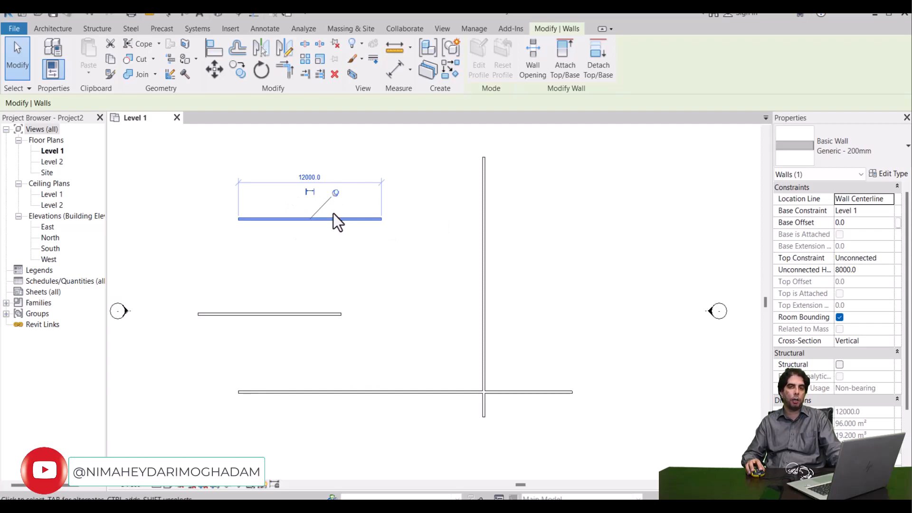
pyautogui.scroll(1, 334, 210)
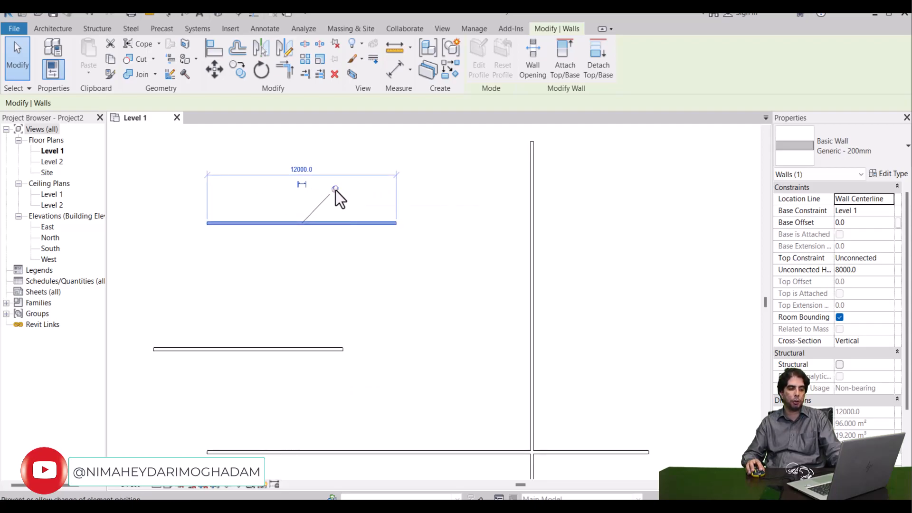
pyautogui.click(335, 189)
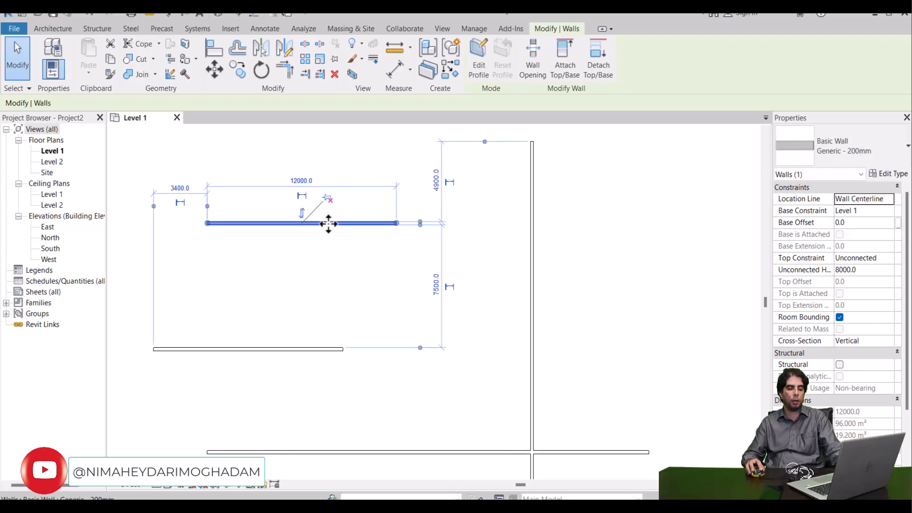
pyautogui.moveTo(328, 224); pyautogui.dragTo(343, 207)
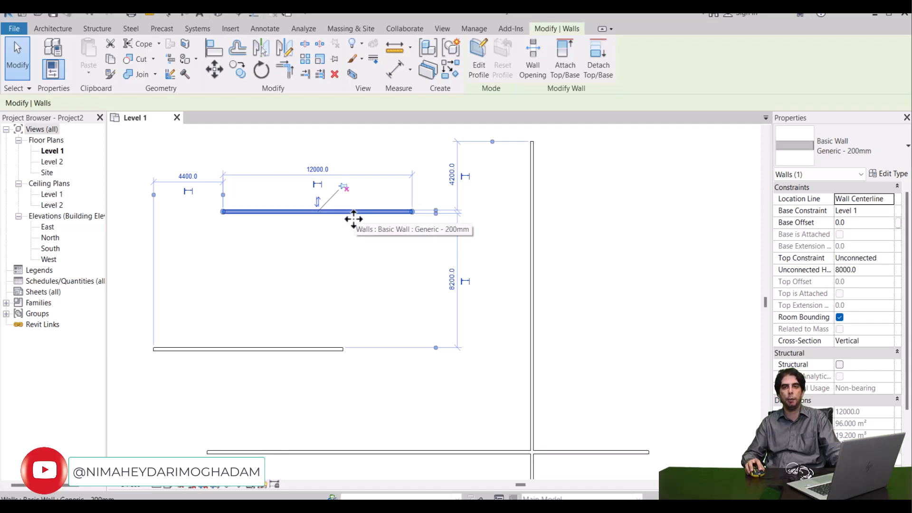
# Pin the upper short wall again, toggle its pin marker off and on, and clear the selection
pyautogui.click(344, 187)
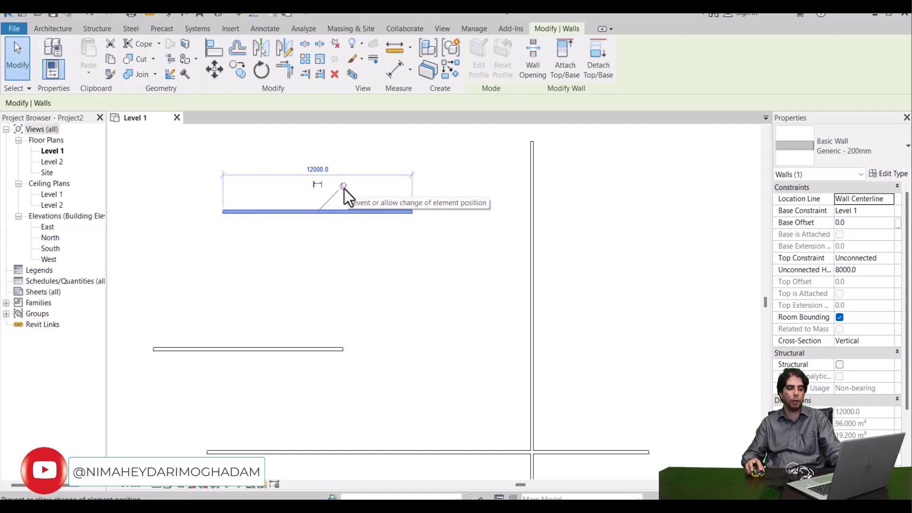
pyautogui.click(344, 188)
pyautogui.click(344, 188)
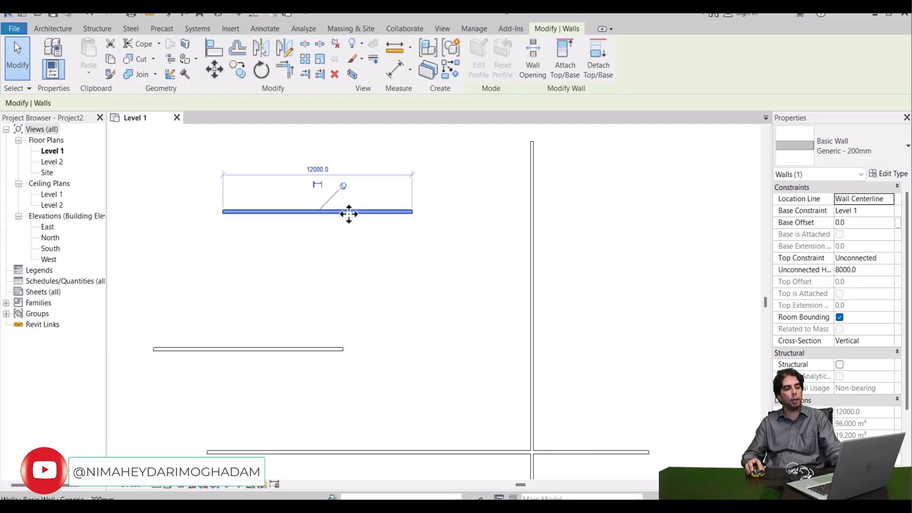
pyautogui.click(342, 247)
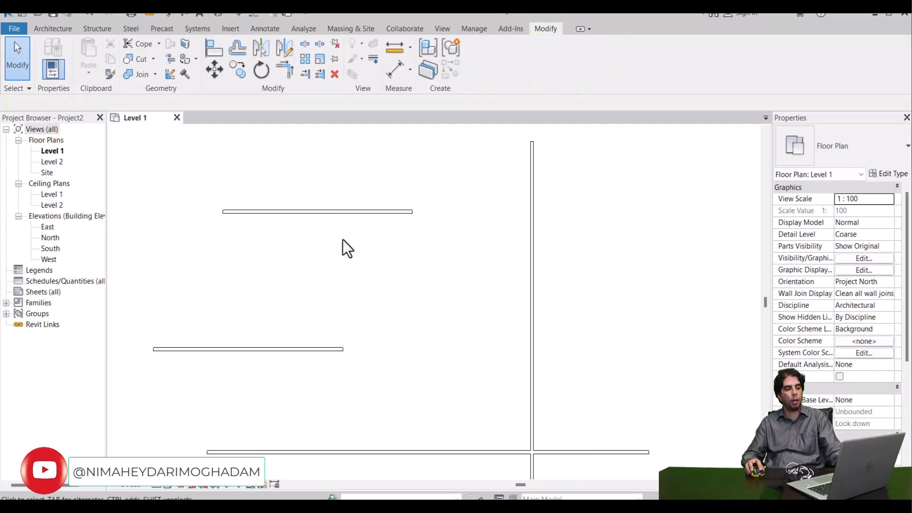
# Release the upper short wall with the Unpin tool and move it southeast to about 5100 mm east and 7800 mm north of the lower wall
pyautogui.click(342, 213)
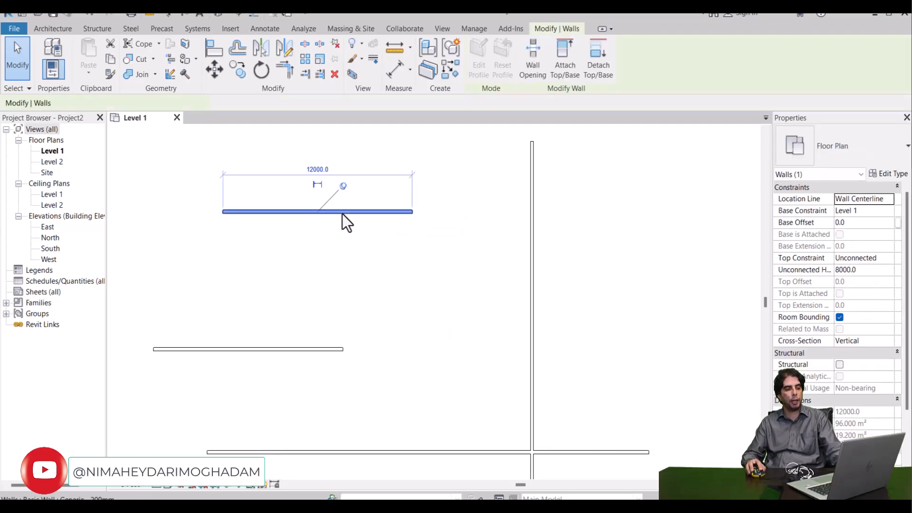
pyautogui.click(336, 48)
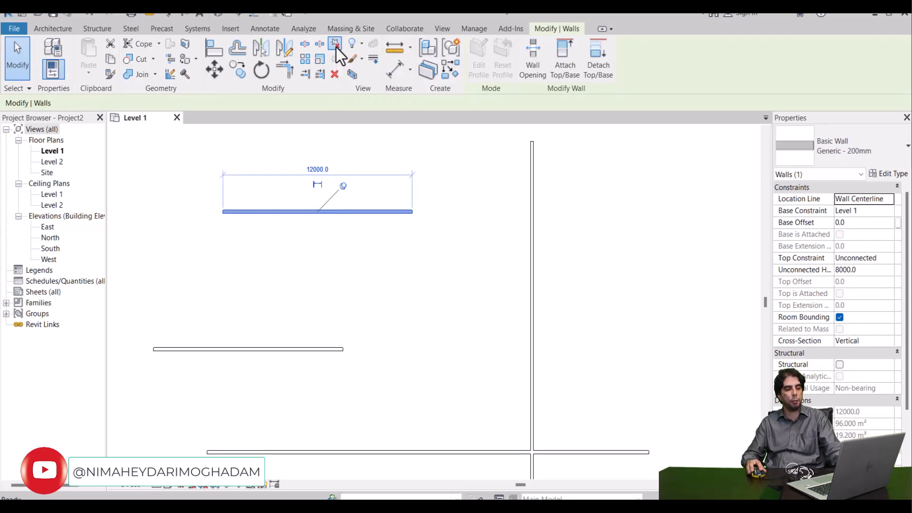
pyautogui.moveTo(350, 210)
pyautogui.mouseDown()
pyautogui.moveTo(358, 259)
pyautogui.moveTo(365, 218)
pyautogui.mouseUp()
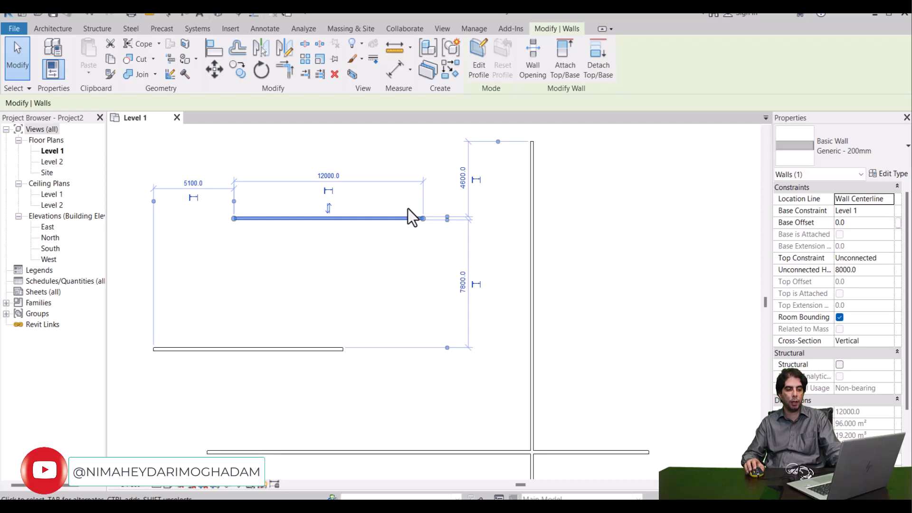
pyautogui.click(406, 278)
pyautogui.click(606, 506)
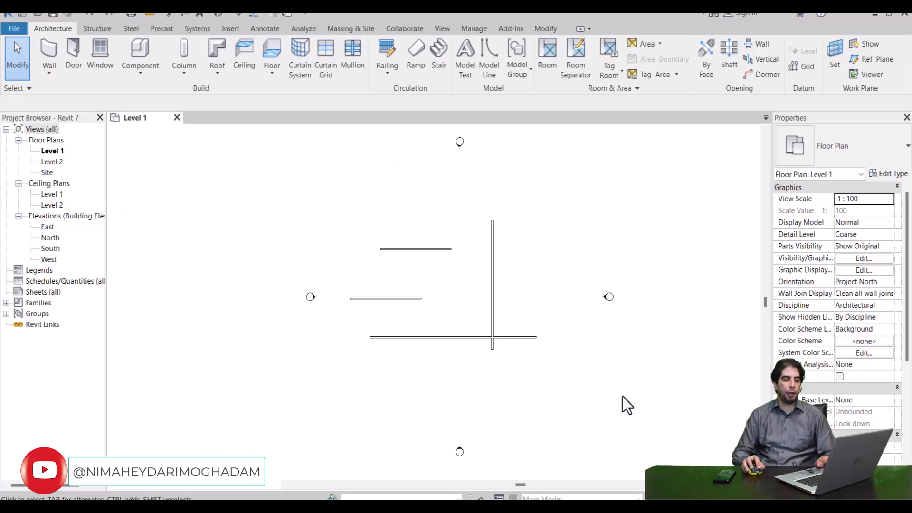
# Import the ARCH DWG drawing from the Desktop into the Level 1 floor plan
pyautogui.moveTo(620, 365); pyautogui.dragTo(556, 364, button='middle')
pyautogui.scroll(1, 539, 343)
pyautogui.scroll(-1, 540, 343)
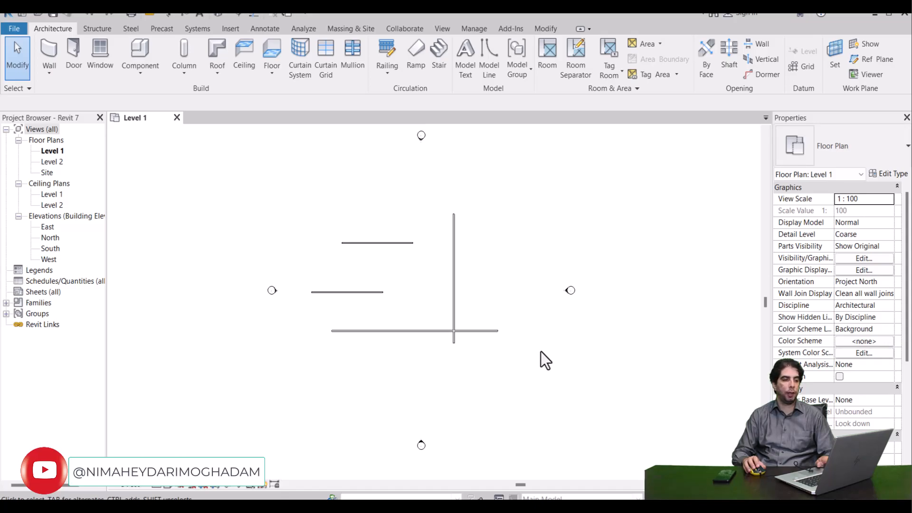
pyautogui.click(234, 33)
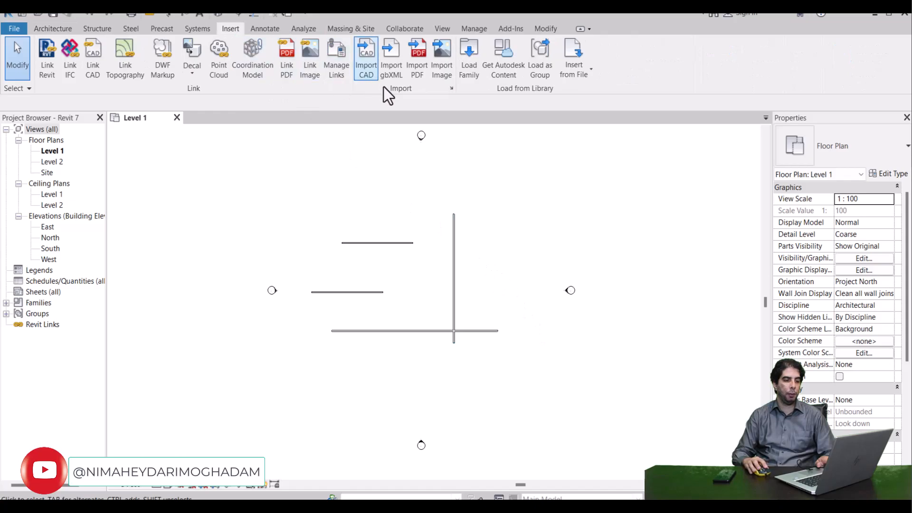
pyautogui.click(366, 74)
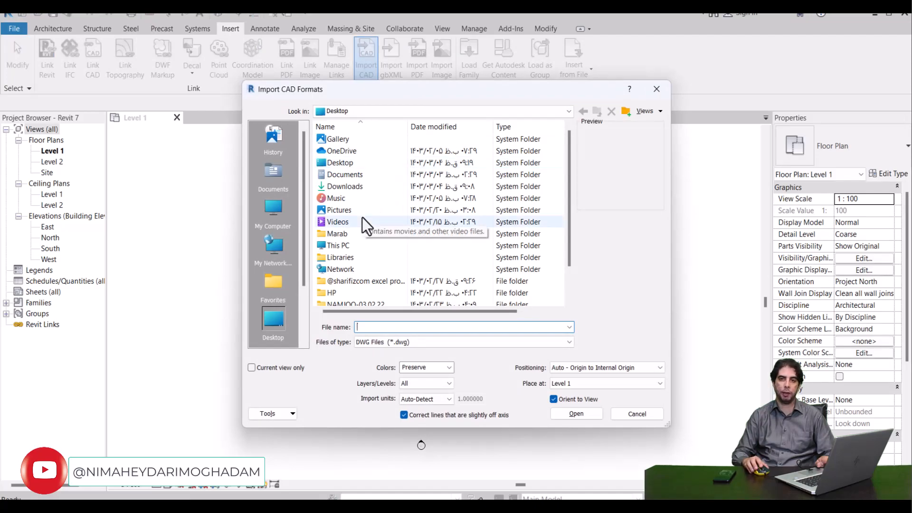
pyautogui.scroll(-1, 363, 217)
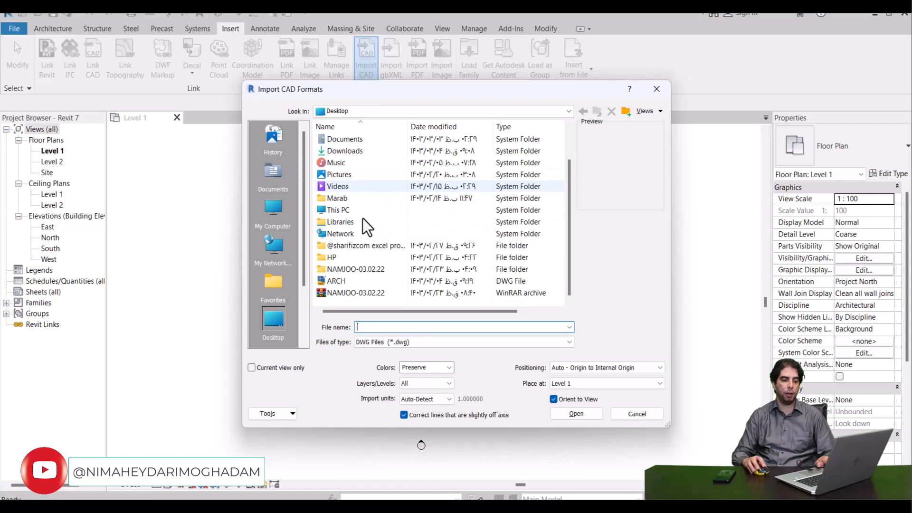
pyautogui.doubleClick(356, 281)
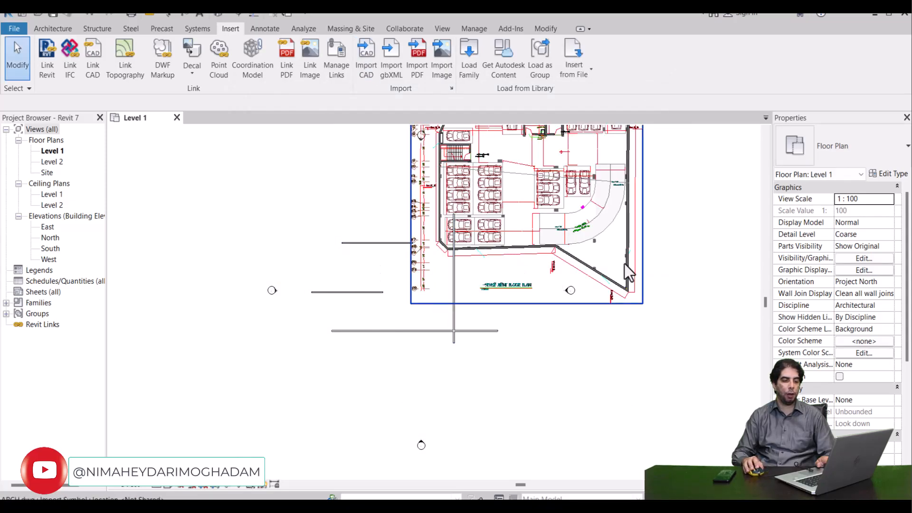
# Try to shift the imported ARCH drawing southwest with the Move tool
pyautogui.moveTo(660, 276); pyautogui.dragTo(654, 316, button='middle')
pyautogui.scroll(3, 641, 307)
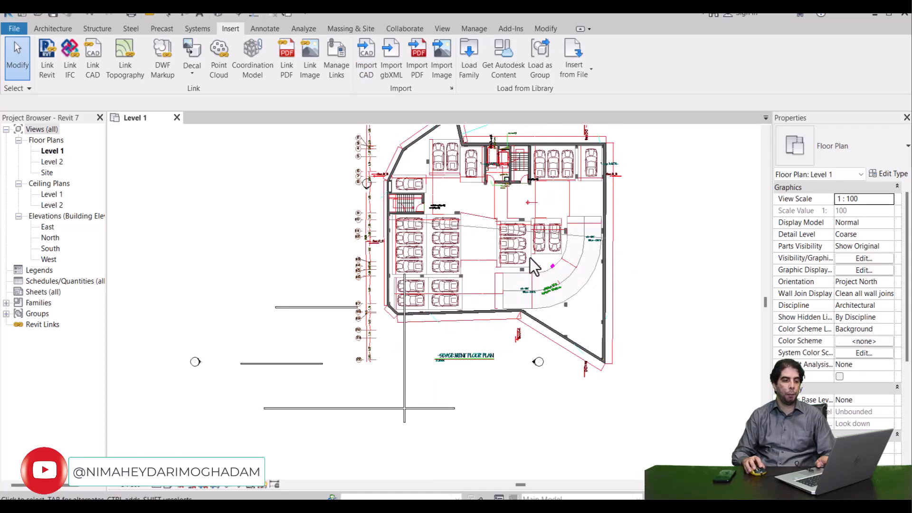
pyautogui.click(526, 256)
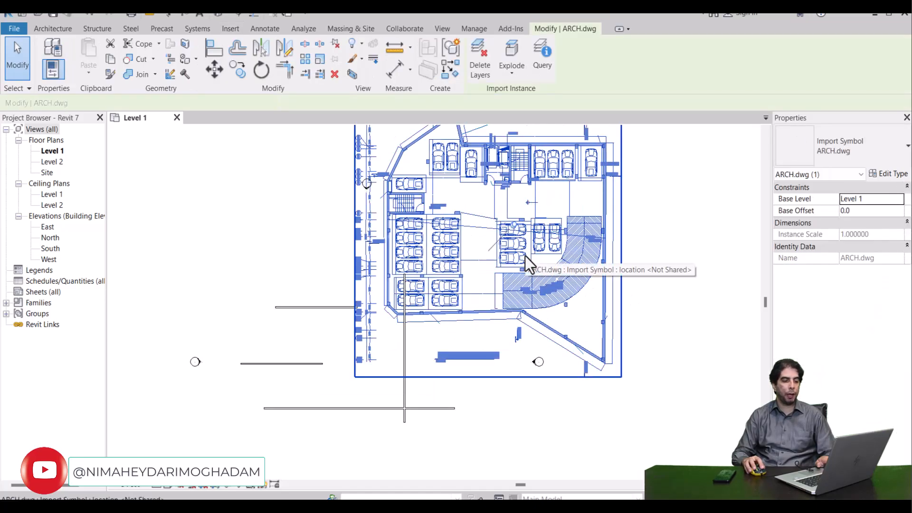
pyautogui.click(214, 70)
pyautogui.click(527, 219)
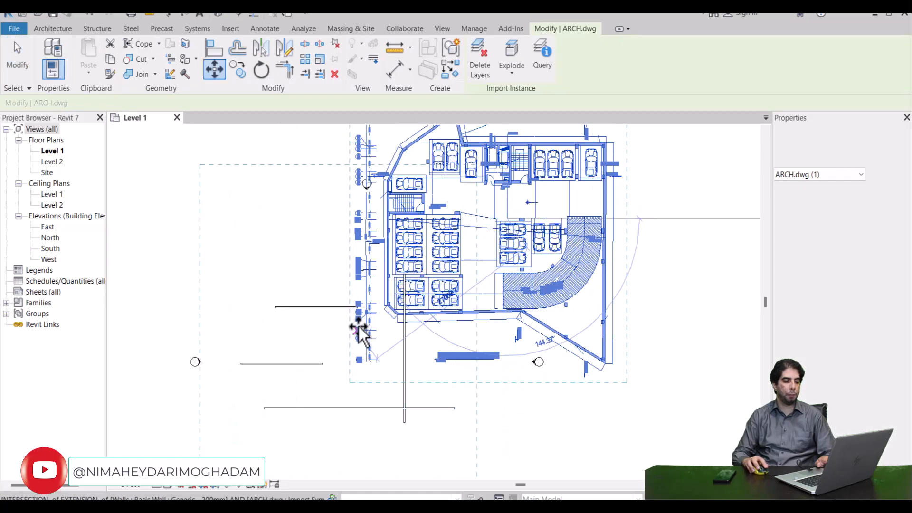
pyautogui.click(361, 328)
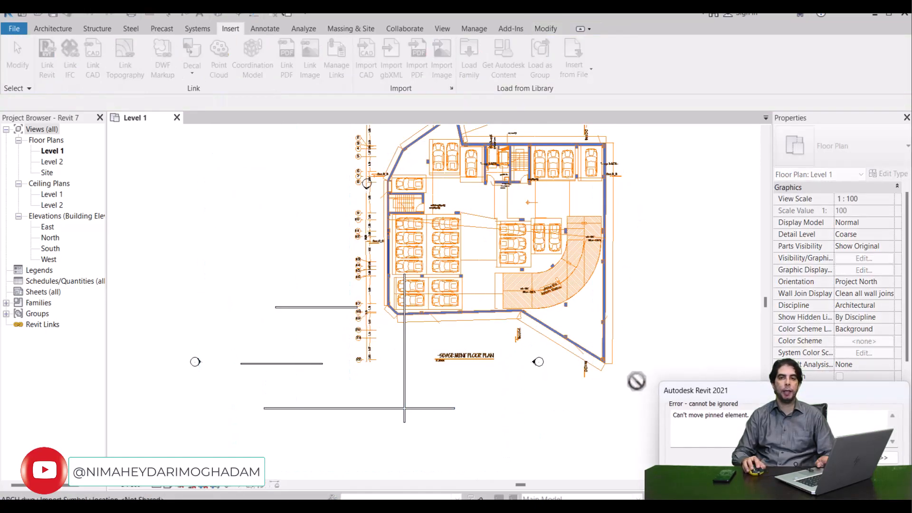
# Cancel the blocked move and try to delete the pinned ARCH drawing
pyautogui.moveTo(687, 416); pyautogui.dragTo(754, 410)
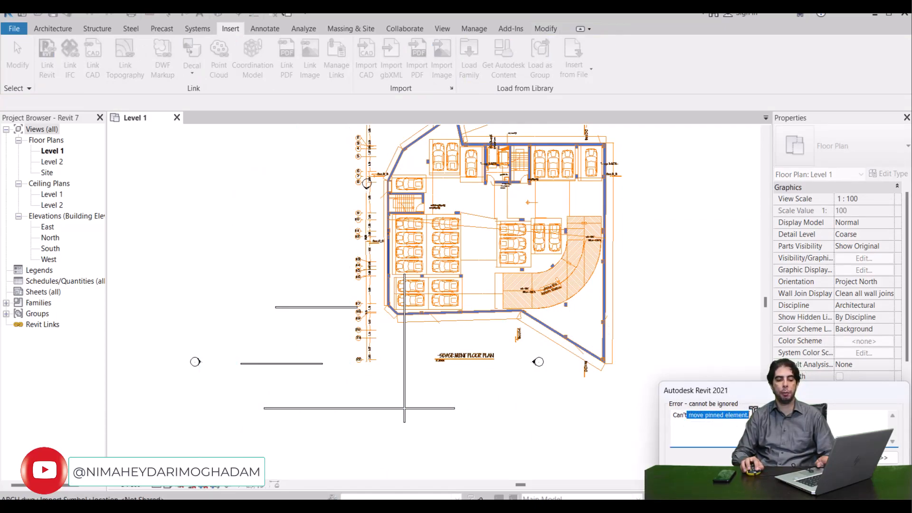
pyautogui.click(877, 481)
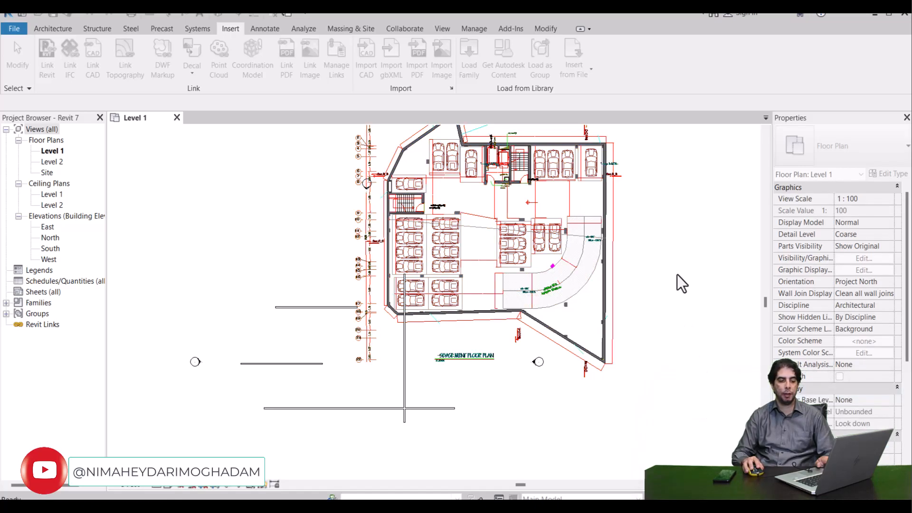
pyautogui.click(567, 261)
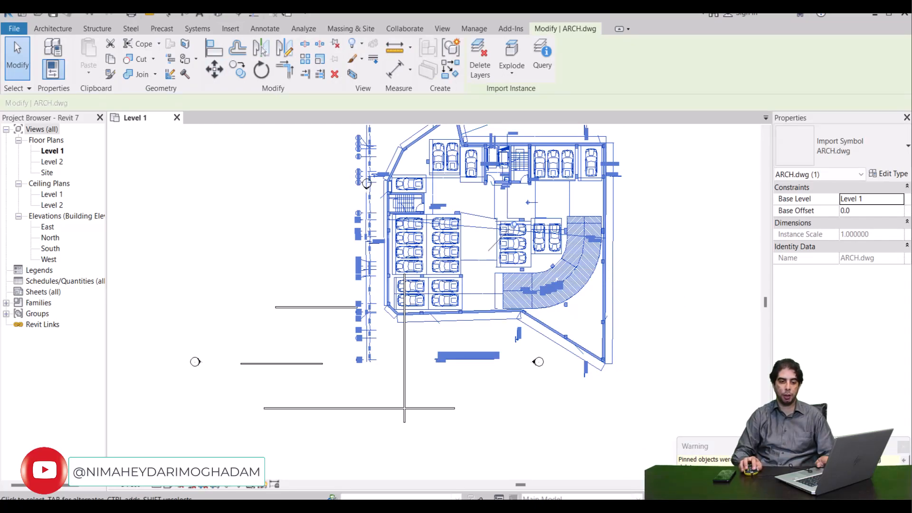
pyautogui.click(903, 448)
pyautogui.click(683, 364)
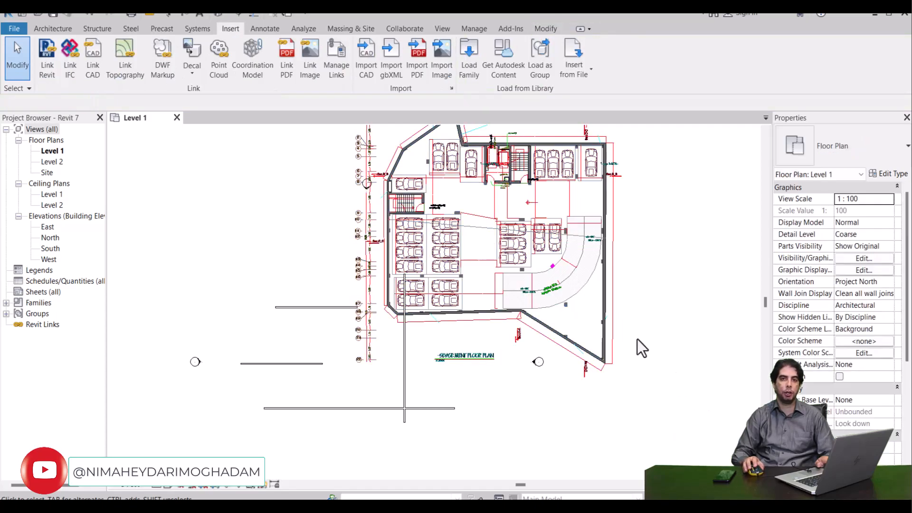
# Unpin the imported ARCH drawing and delete it from the Level 1 floor plan
pyautogui.click(557, 302)
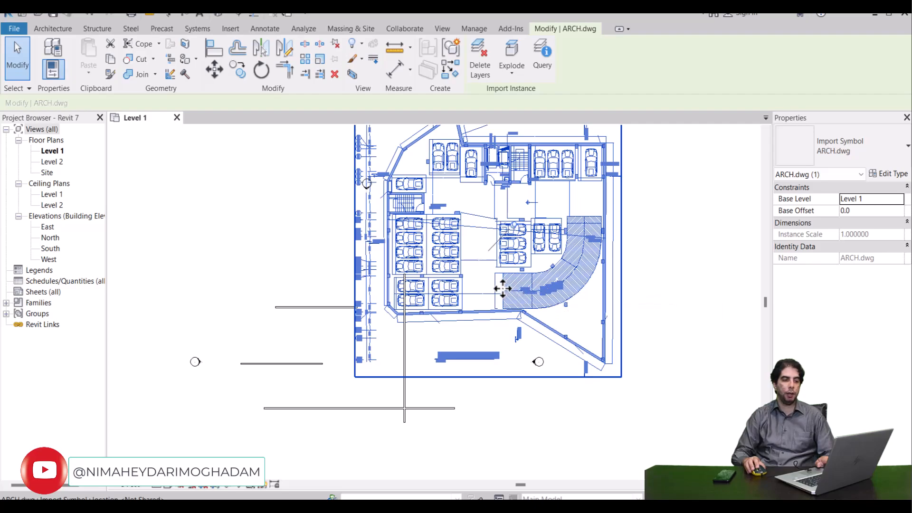
pyautogui.click(335, 45)
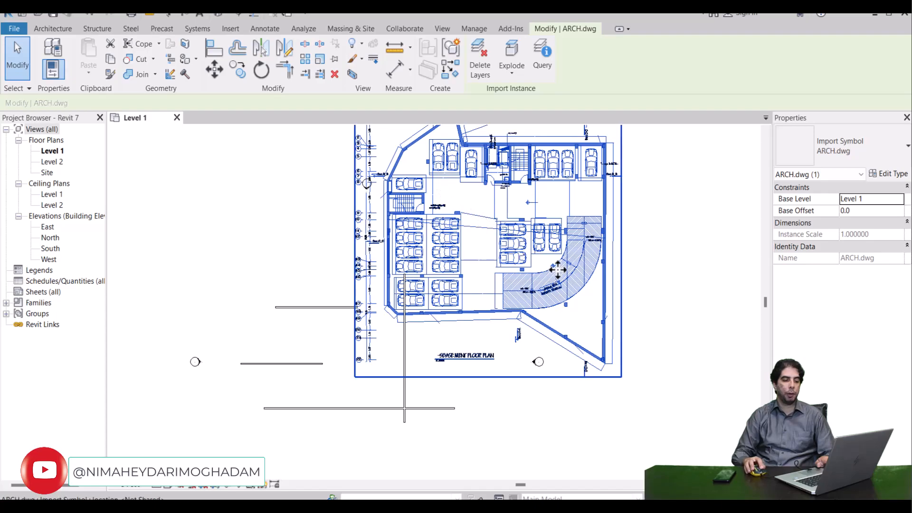
pyautogui.click(657, 282)
pyautogui.click(589, 277)
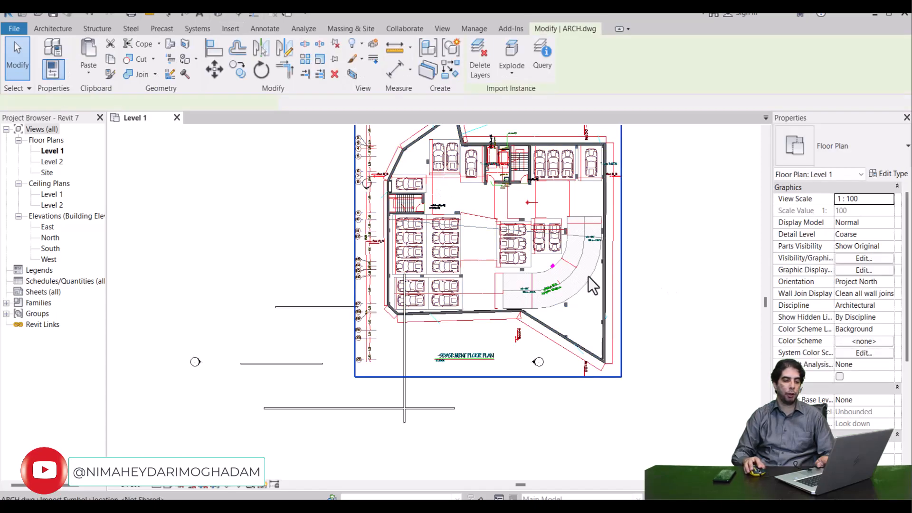
pyautogui.press('Delete')
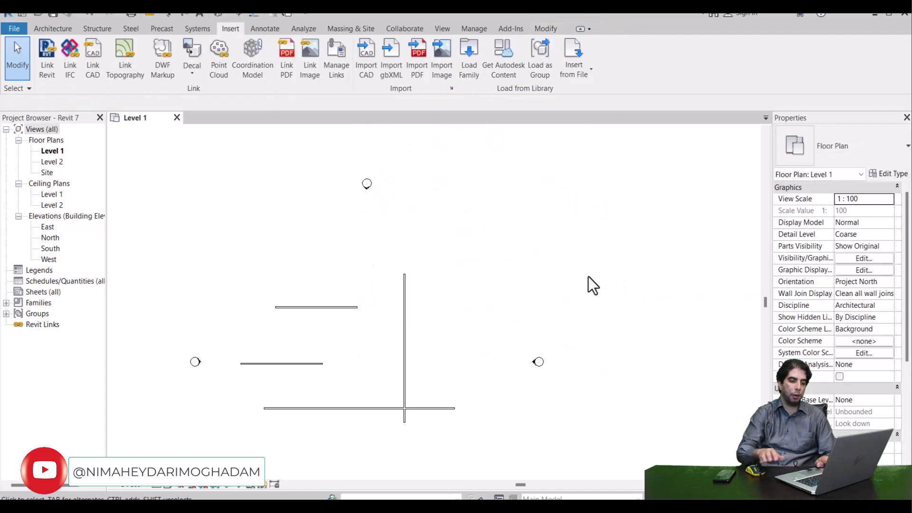
# Return from the PowerPoint lesson slide to the Level 1 floor plan in Revit
pyautogui.scroll(-1, 577, 273)
pyautogui.moveTo(578, 273); pyautogui.dragTo(623, 277, button='middle')
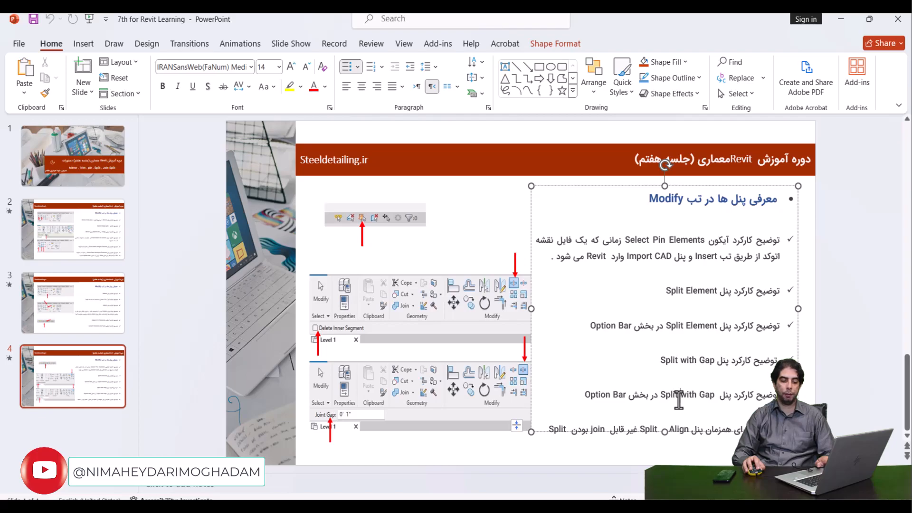
pyautogui.click(840, 19)
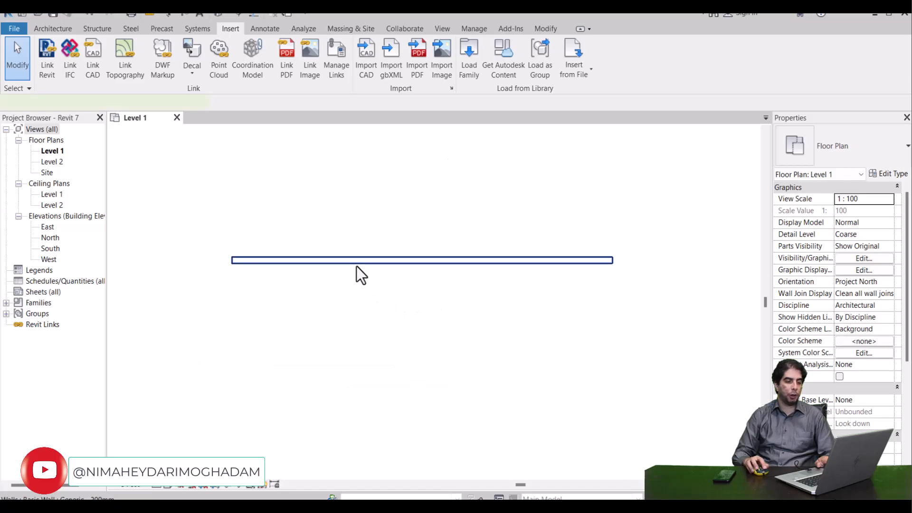
# Split the 12000 mm horizontal wall with Split Element at about 2500, 6600 and 10200 mm from its west end
pyautogui.click(356, 264)
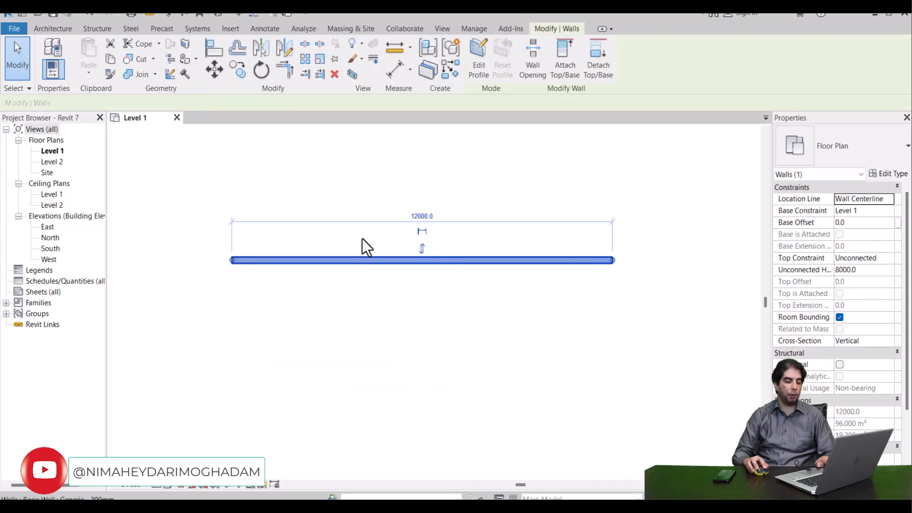
pyautogui.press('Escape')
pyautogui.click(340, 259)
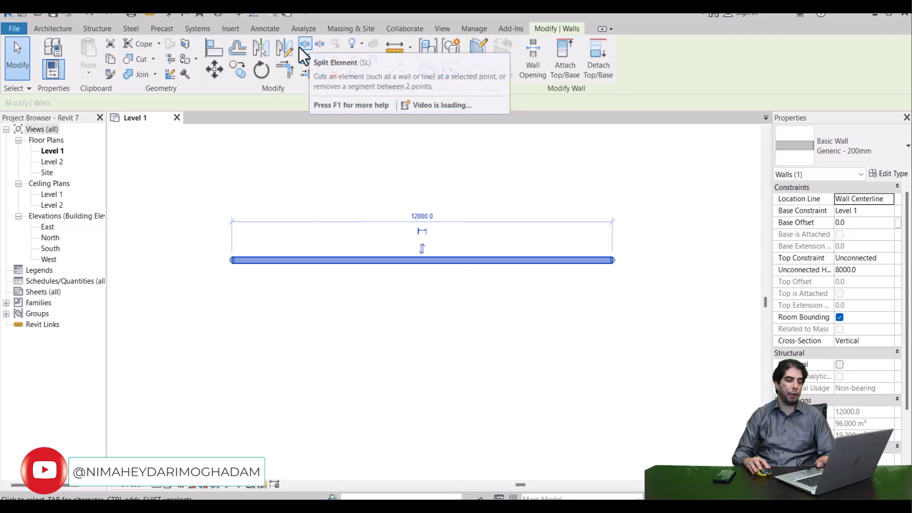
pyautogui.click(303, 47)
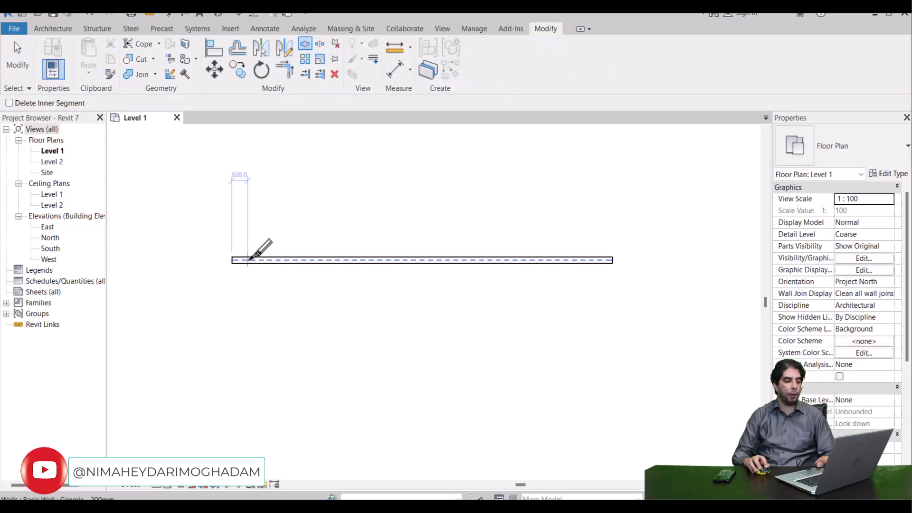
pyautogui.click(311, 257)
pyautogui.click(441, 257)
pyautogui.click(555, 259)
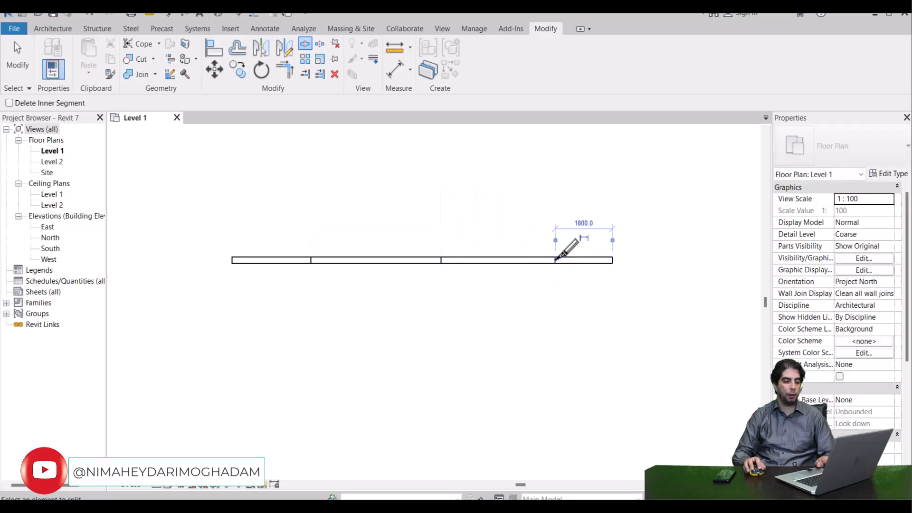
pyautogui.rightClick(554, 192)
pyautogui.click(554, 193)
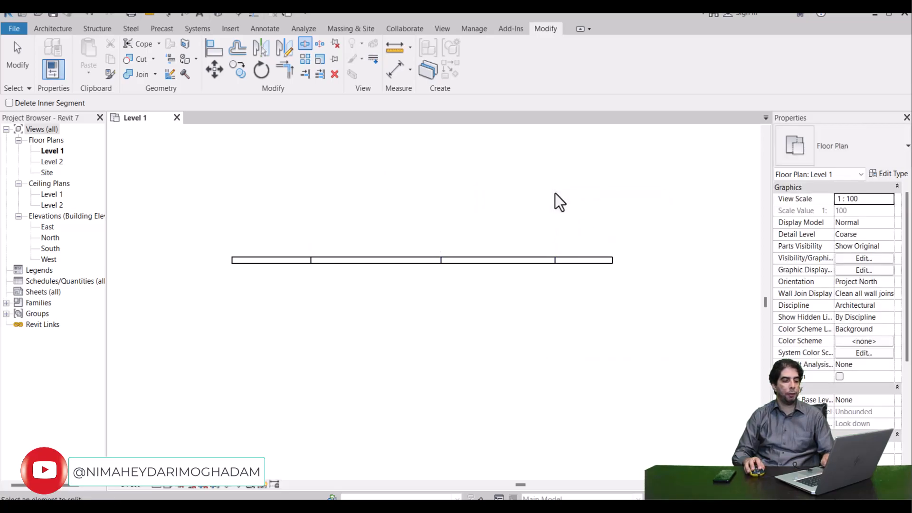
pyautogui.press('Escape')
# Delete the third segment of the split wall and slide the second segment about 1200 mm east
pyautogui.click(478, 265)
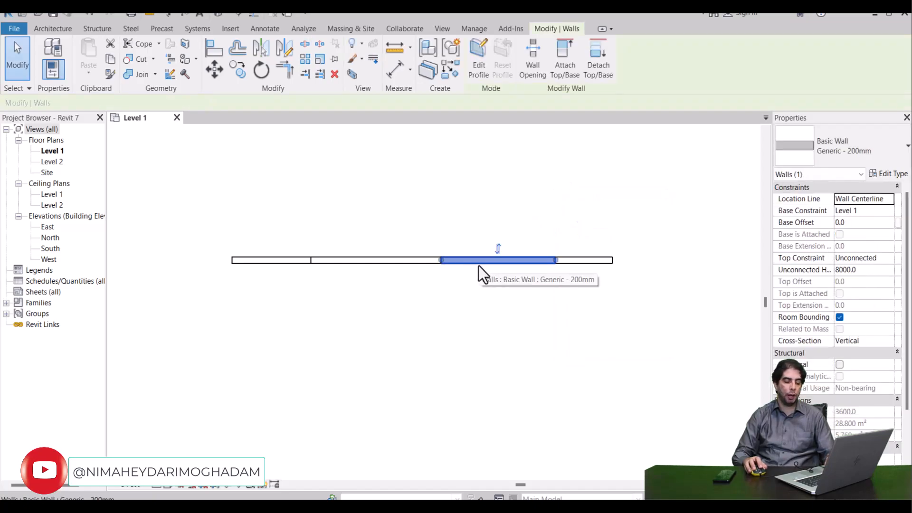
pyautogui.press('Delete')
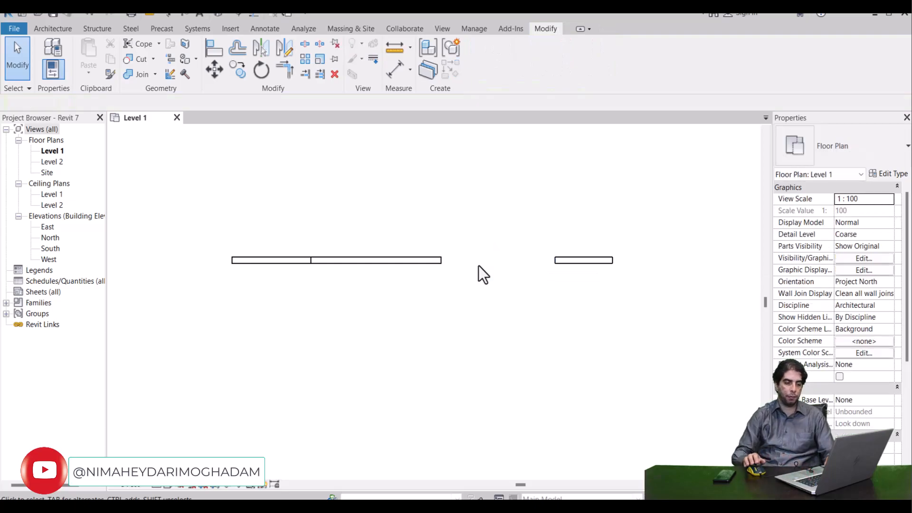
pyautogui.click(409, 261)
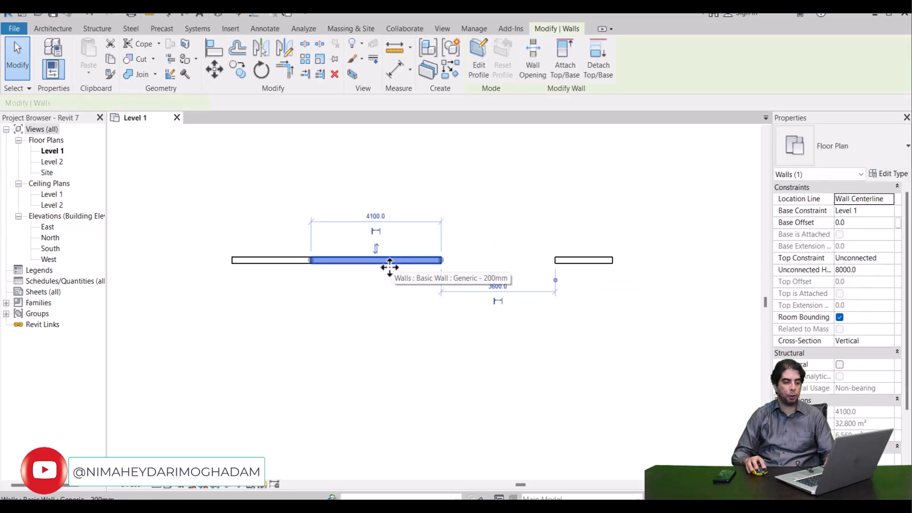
pyautogui.moveTo(378, 264); pyautogui.dragTo(419, 265)
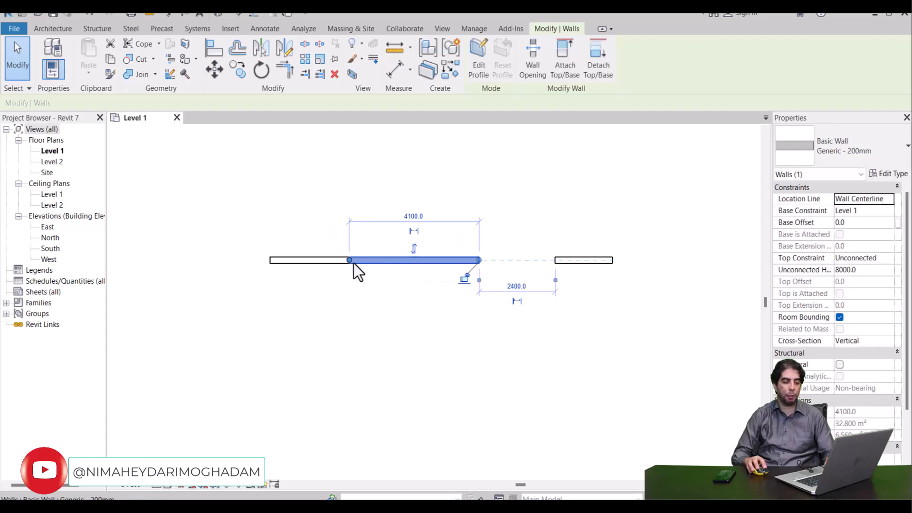
# Slide the westernmost wall segment back west and move the separate short east segment to the northwest
pyautogui.click(331, 264)
pyautogui.moveTo(331, 264); pyautogui.dragTo(309, 263)
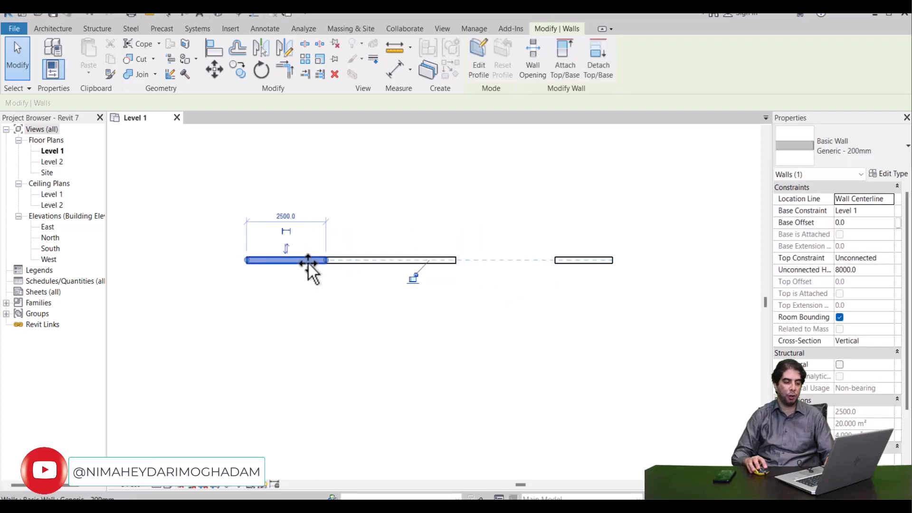
pyautogui.click(338, 275)
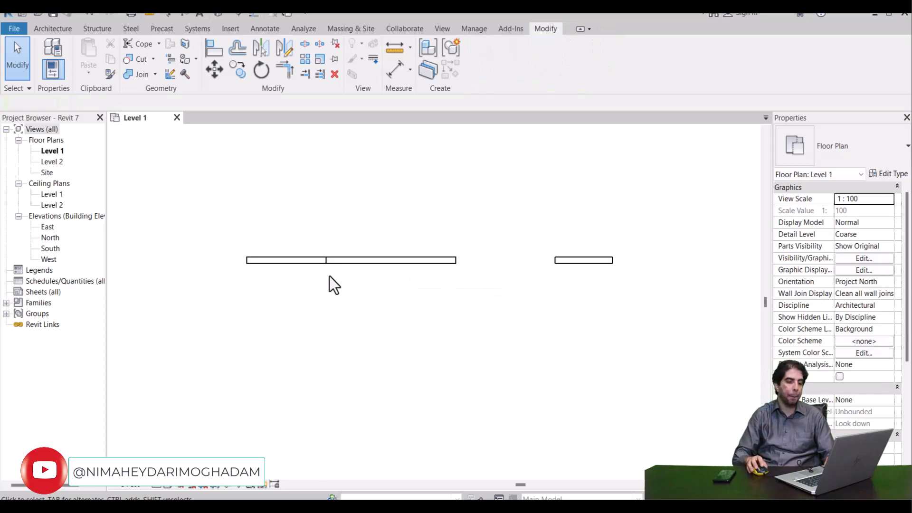
pyautogui.click(558, 260)
pyautogui.moveTo(572, 260); pyautogui.dragTo(543, 263)
pyautogui.press('Escape')
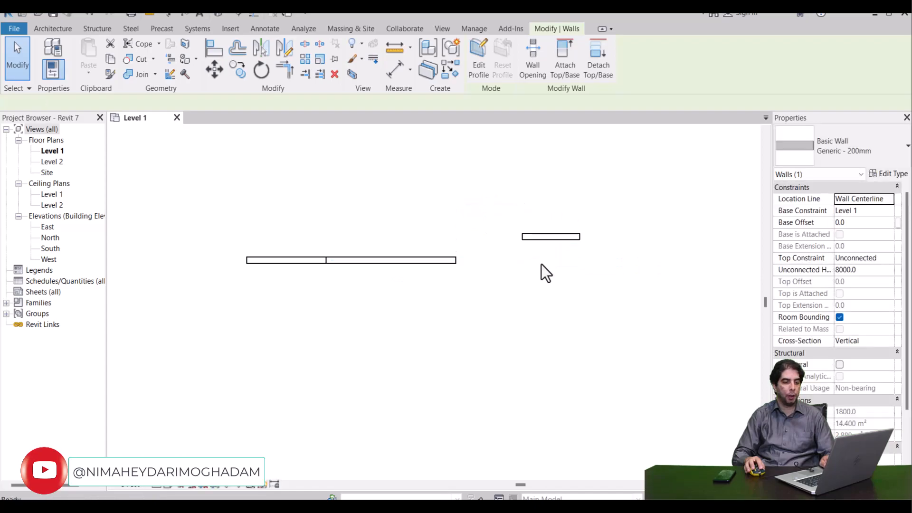
# Undo the segment moves, the segment deletion and all splits of the horizontal wall
pyautogui.press('Escape')
pyautogui.hotkey('ctrl', 'z')
pyautogui.hotkey('ctrl', 'z')
pyautogui.hotkey('ctrl', 'z')
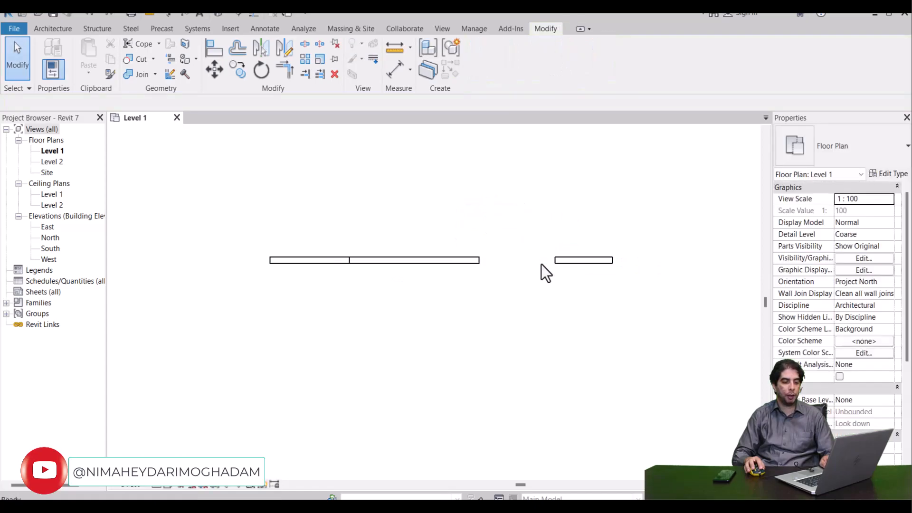
pyautogui.hotkey('ctrl', 'z')
pyautogui.hotkey('ctrl', 'z')
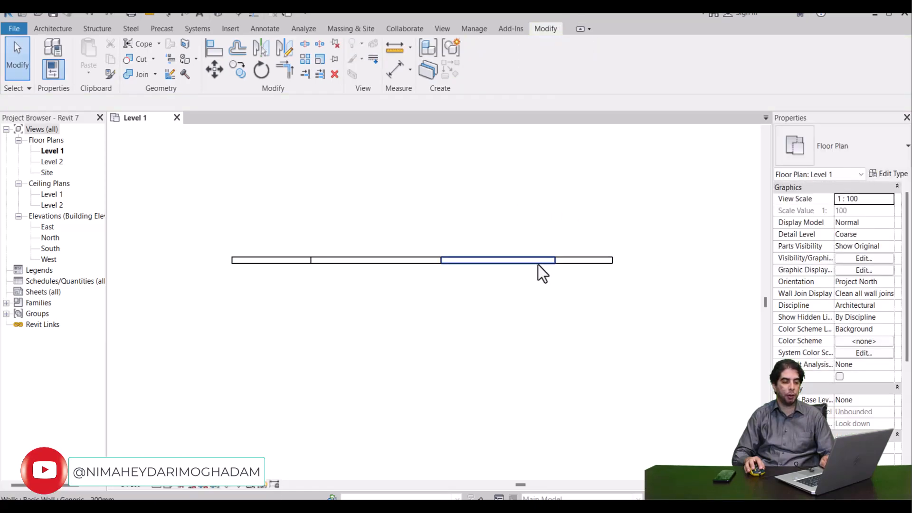
pyautogui.hotkey('ctrl', 'z')
pyautogui.hotkey('ctrl', 'z')
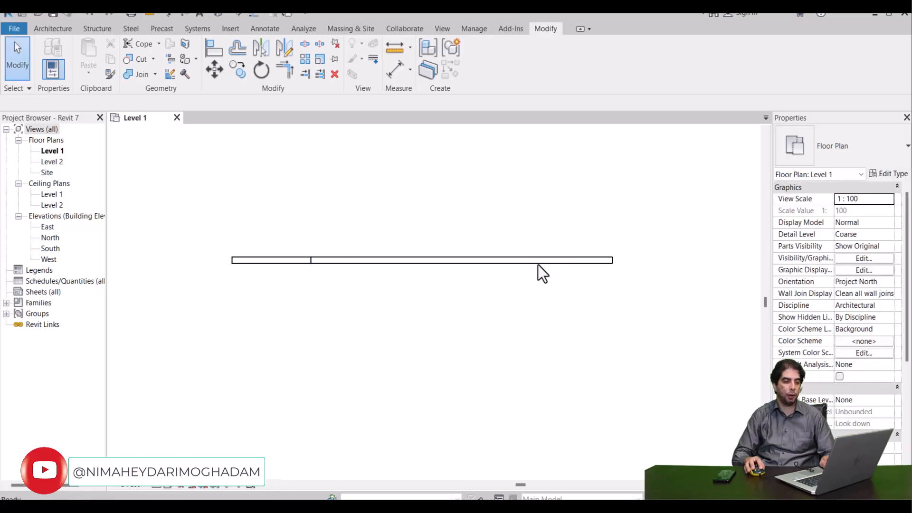
pyautogui.click(369, 270)
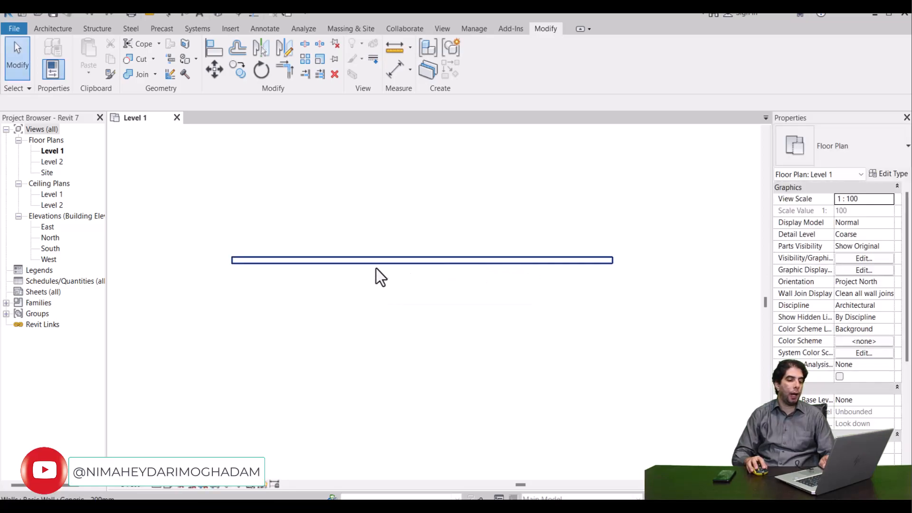
# Try to split the horizontal wall using Split with Gap and a joint gap of 10000
pyautogui.click(316, 45)
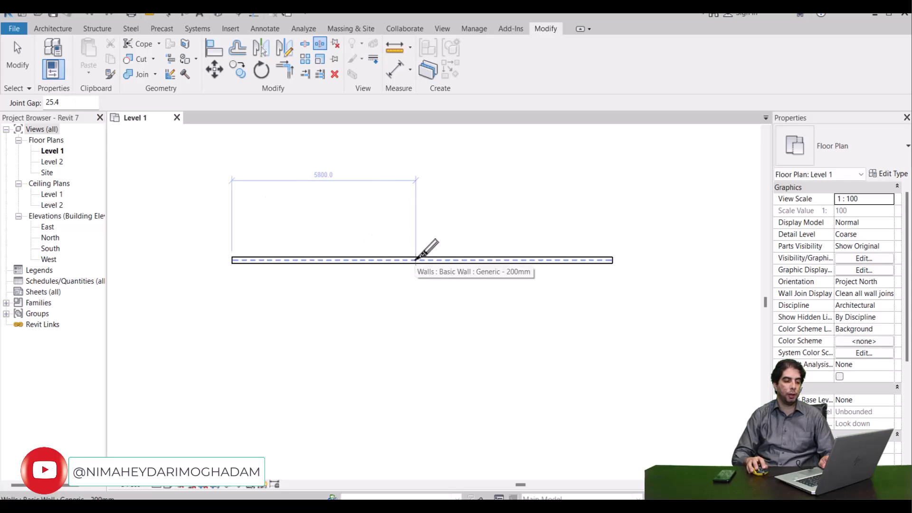
pyautogui.doubleClick(69, 100)
pyautogui.write('10000')
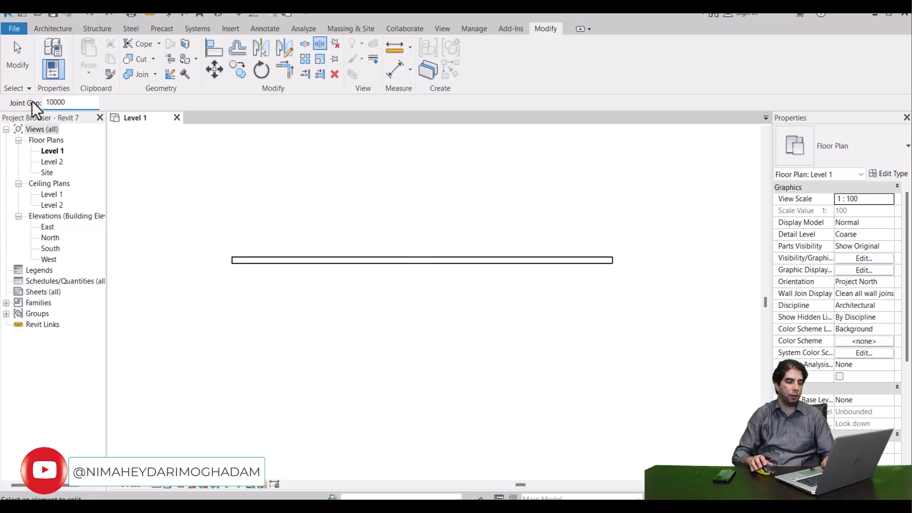
pyautogui.click(423, 260)
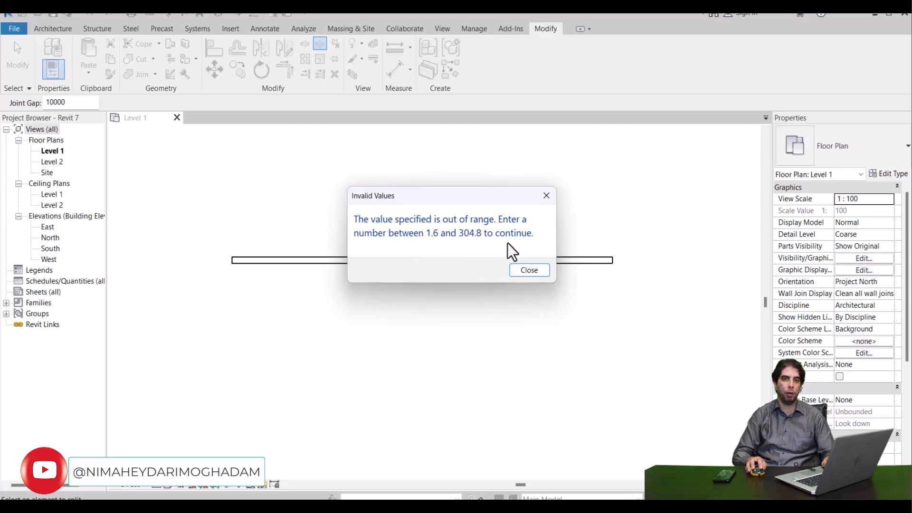
pyautogui.click(523, 269)
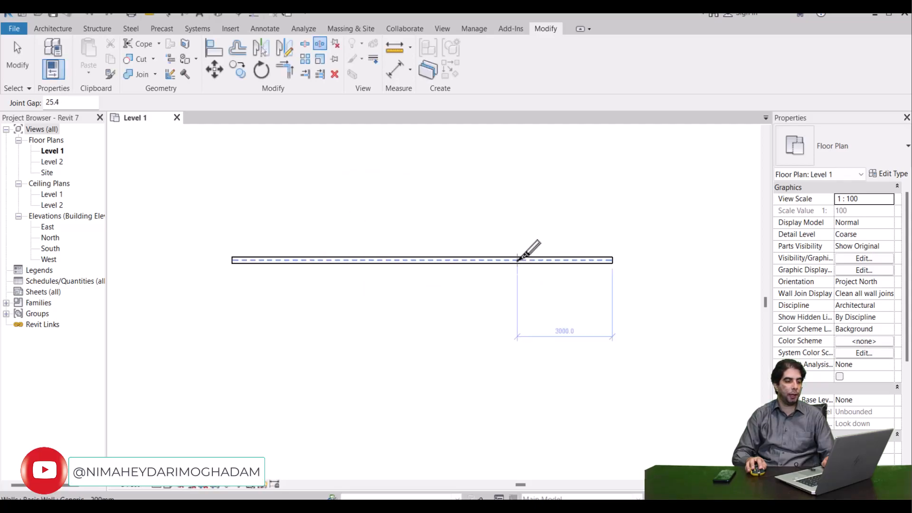
# Set the joint gap to 100 and split the horizontal wall with the gap starting about 6250 mm from its west end
pyautogui.moveTo(71, 102); pyautogui.dragTo(31, 102)
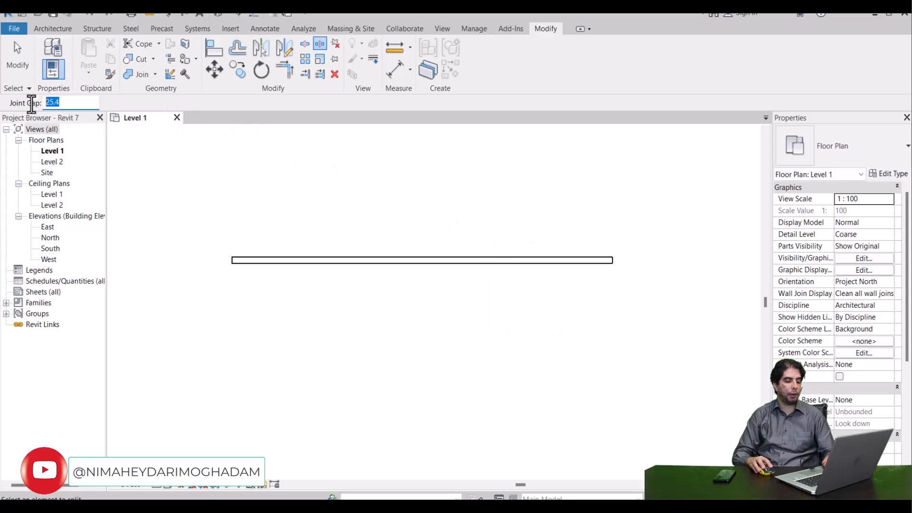
pyautogui.write('100')
pyautogui.click(432, 260)
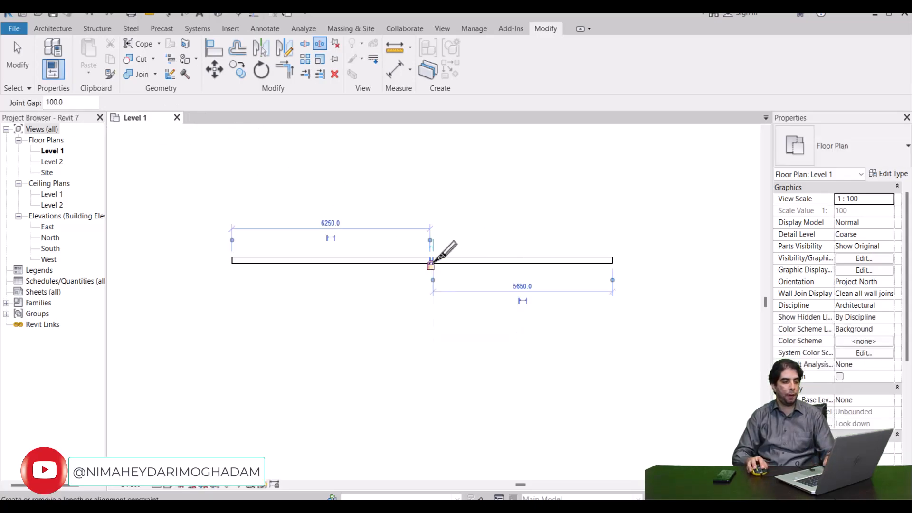
pyautogui.scroll(3, 432, 261)
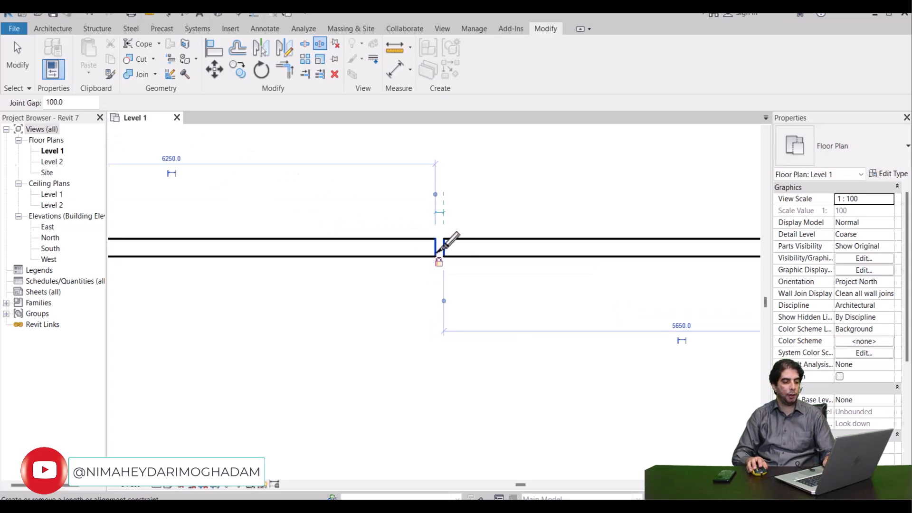
pyautogui.scroll(2, 440, 247)
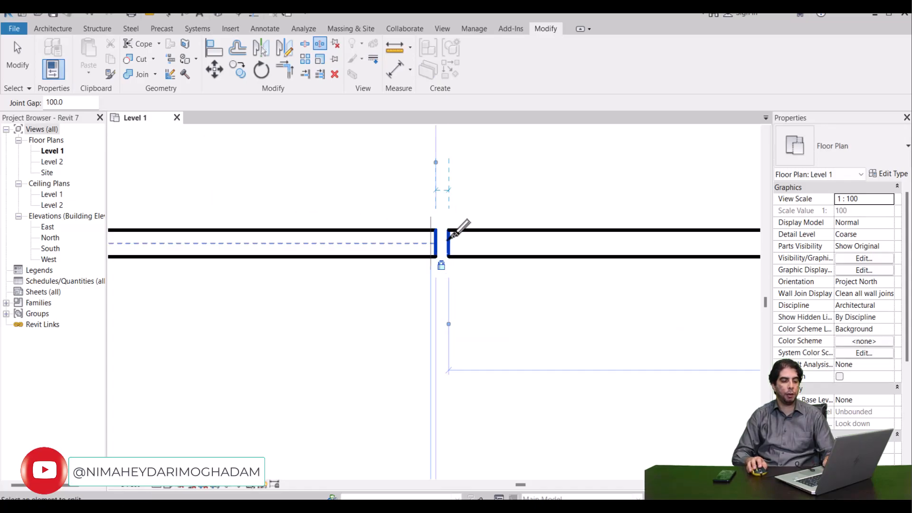
pyautogui.scroll(-4, 434, 237)
pyautogui.scroll(2, 434, 239)
pyautogui.scroll(2, 444, 231)
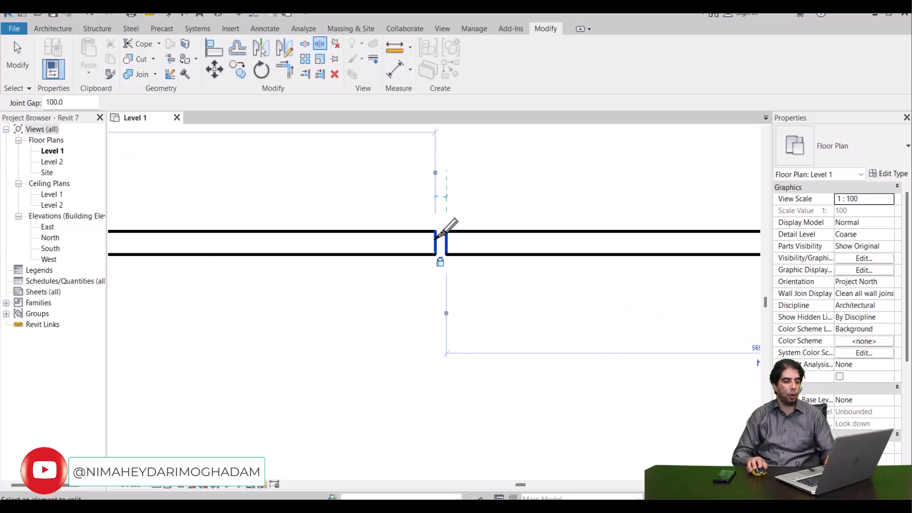
# End the Split with Gap command and move the east wall segment about 650 mm east
pyautogui.scroll(-5, 453, 231)
pyautogui.scroll(3, 451, 237)
pyautogui.press('Escape')
pyautogui.click(452, 248)
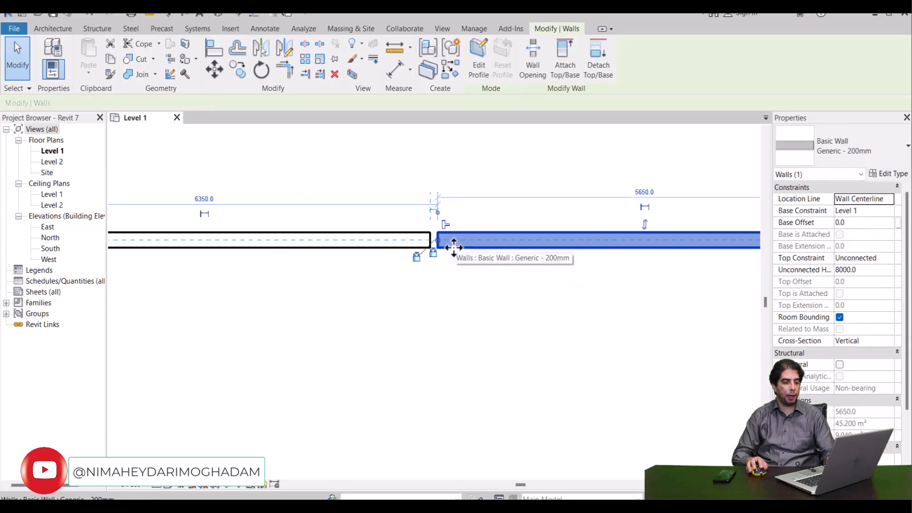
pyautogui.scroll(1, 453, 247)
pyautogui.moveTo(455, 263); pyautogui.dragTo(459, 312, button='middle')
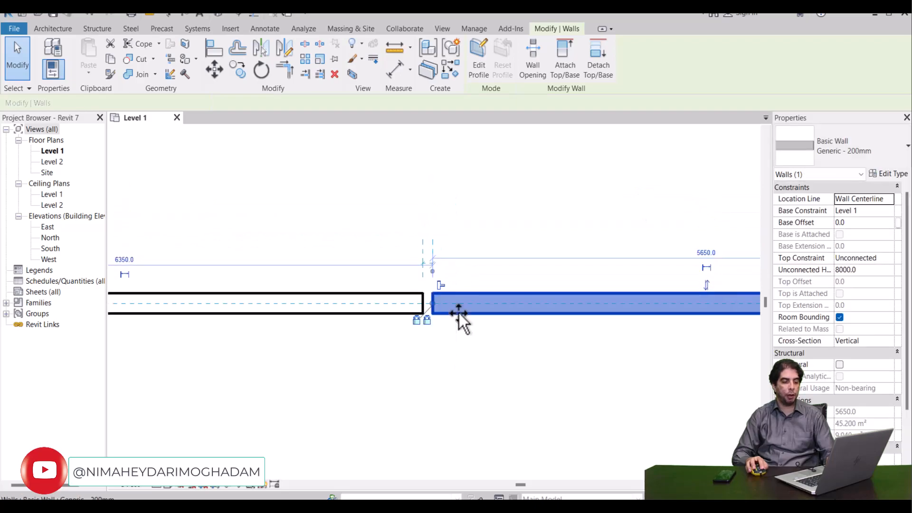
pyautogui.moveTo(458, 313); pyautogui.dragTo(518, 228)
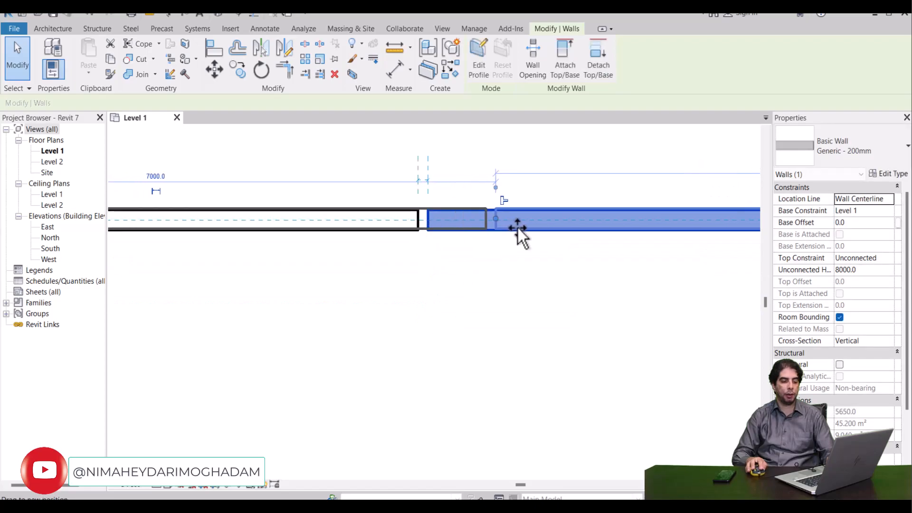
# Slide the west wall segment back west along the wall line, past its original end position
pyautogui.click(460, 246)
pyautogui.click(462, 232)
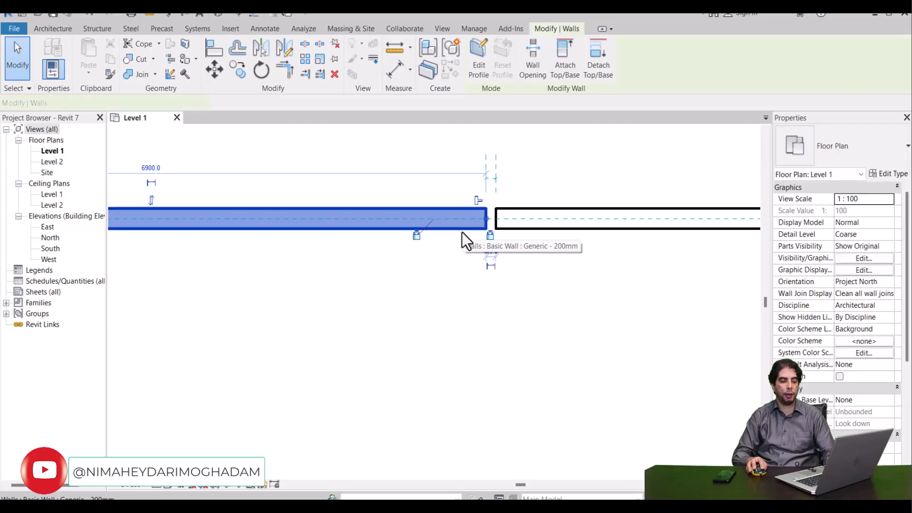
pyautogui.moveTo(462, 233); pyautogui.dragTo(355, 230)
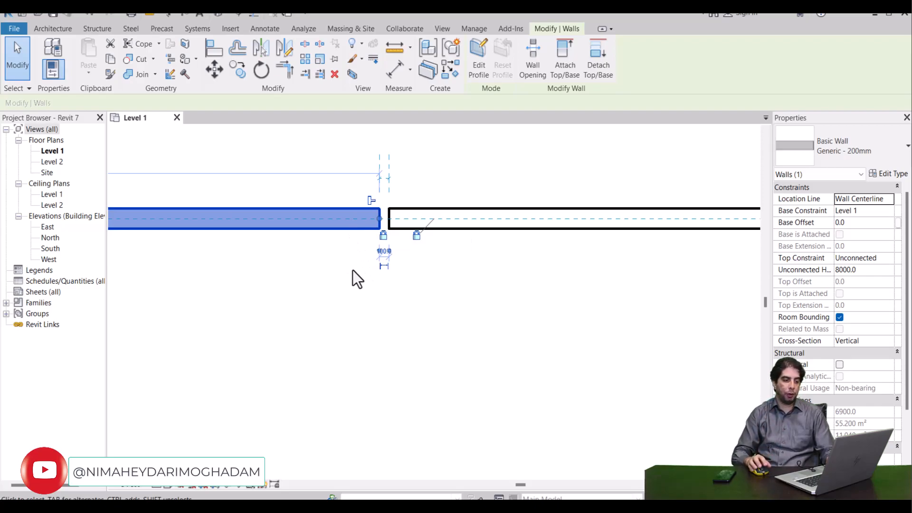
# Unlock the alignment constraint between the two wall segments and move the east segment to the southeast
pyautogui.scroll(1, 363, 243)
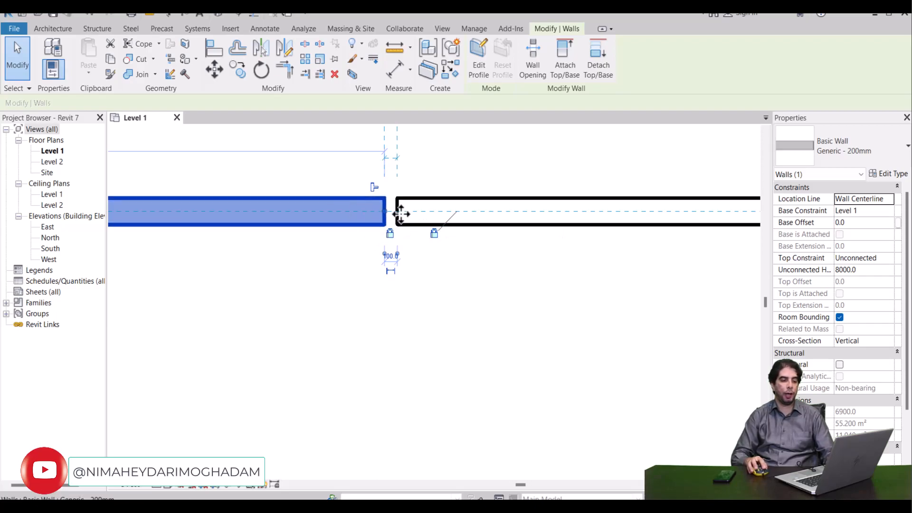
pyautogui.click(434, 234)
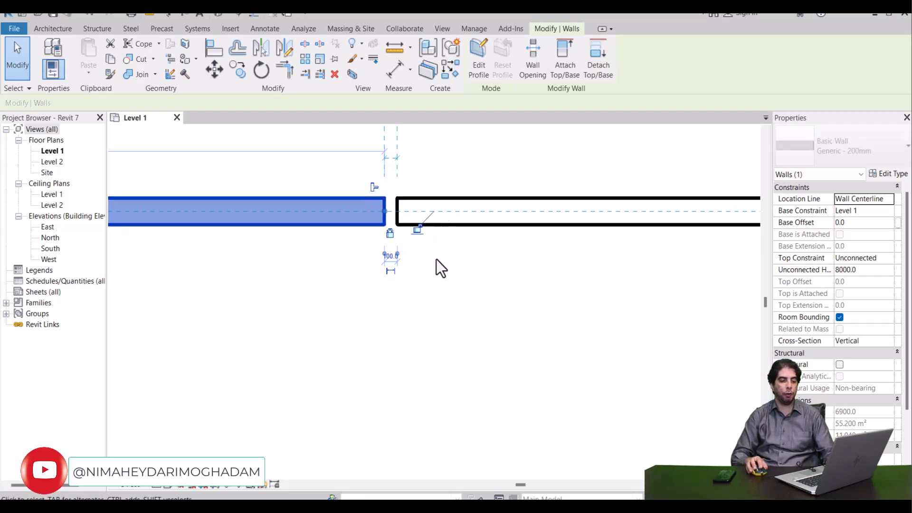
pyautogui.scroll(-2, 437, 259)
pyautogui.click(448, 242)
pyautogui.moveTo(452, 240)
pyautogui.mouseDown()
pyautogui.moveTo(526, 236)
pyautogui.moveTo(532, 207)
pyautogui.moveTo(542, 263)
pyautogui.mouseUp()
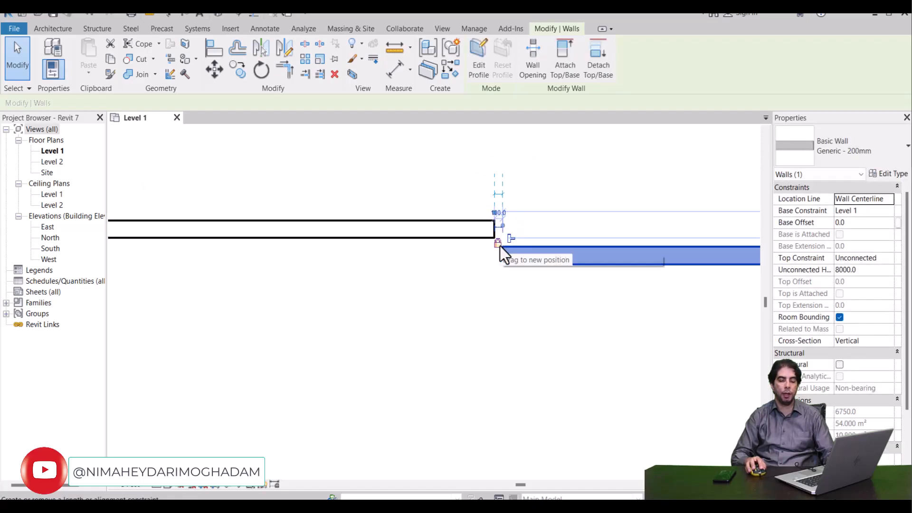
# Unlock the joint gap and move the east segment to 700 mm east and 500 mm south of the west segment
pyautogui.click(499, 246)
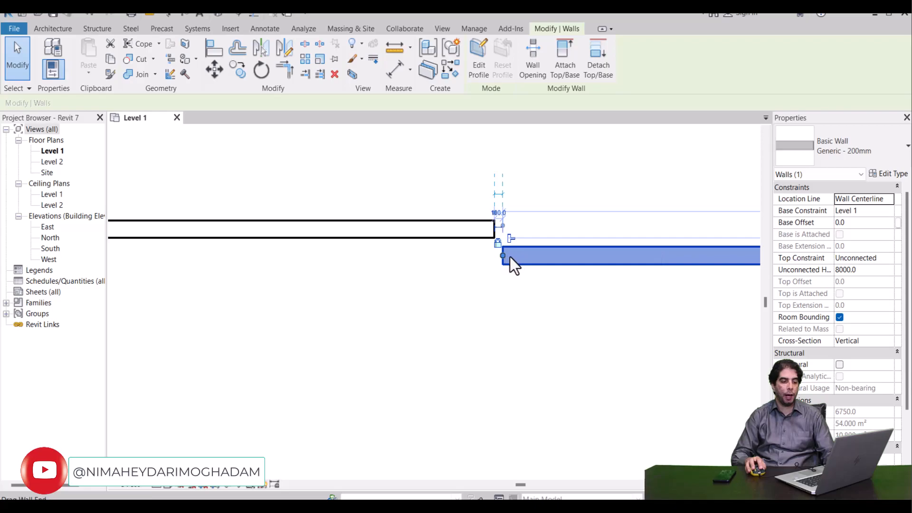
pyautogui.moveTo(499, 266)
pyautogui.mouseDown()
pyautogui.moveTo(457, 266)
pyautogui.moveTo(517, 261)
pyautogui.mouseUp()
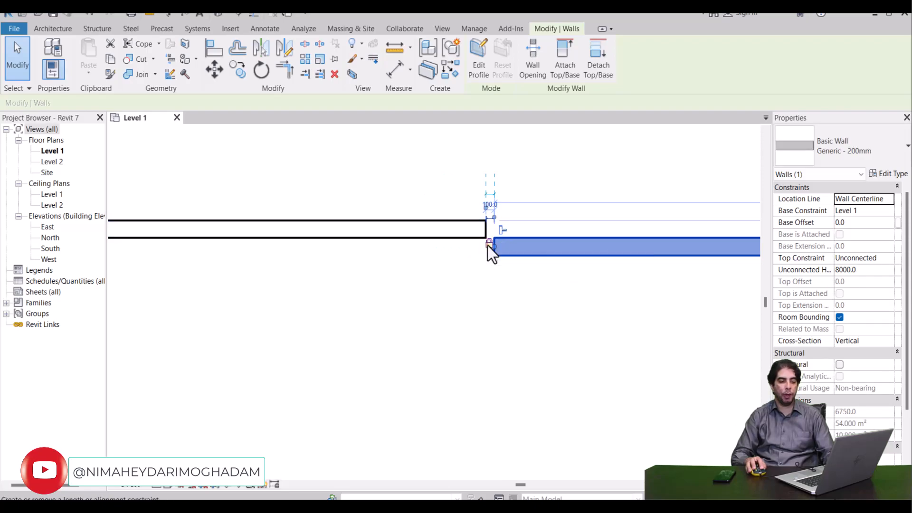
pyautogui.moveTo(505, 254); pyautogui.dragTo(545, 248)
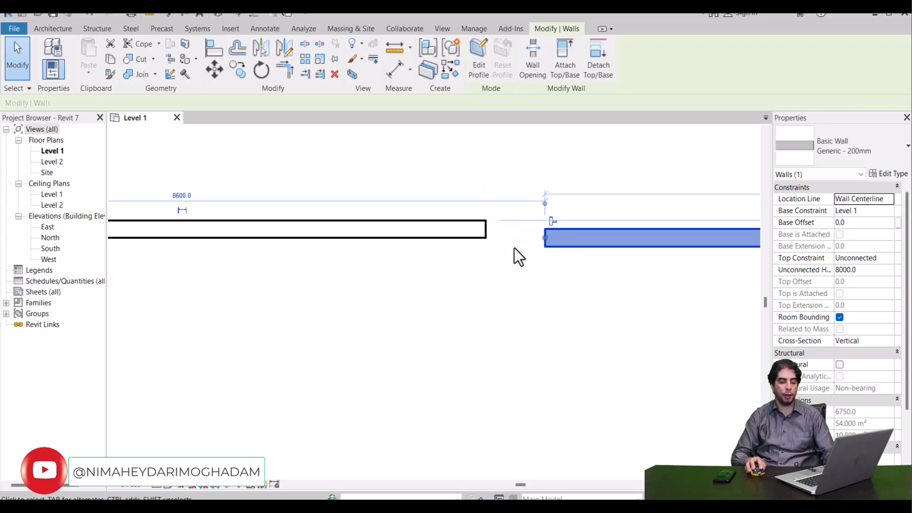
pyautogui.moveTo(552, 253); pyautogui.dragTo(553, 306)
# Move the west wall segment farther west, away from the east segment
pyautogui.click(451, 239)
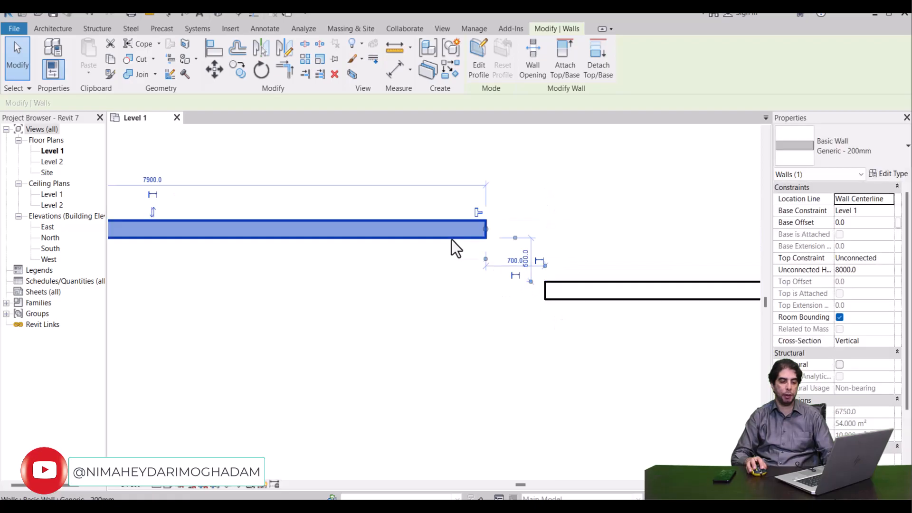
pyautogui.moveTo(455, 237)
pyautogui.mouseDown()
pyautogui.moveTo(405, 240)
pyautogui.moveTo(441, 248)
pyautogui.mouseUp()
pyautogui.click(494, 230)
# Align the east segment's north face with the west segment's north face, preferring wall faces
pyautogui.scroll(-2, 489, 236)
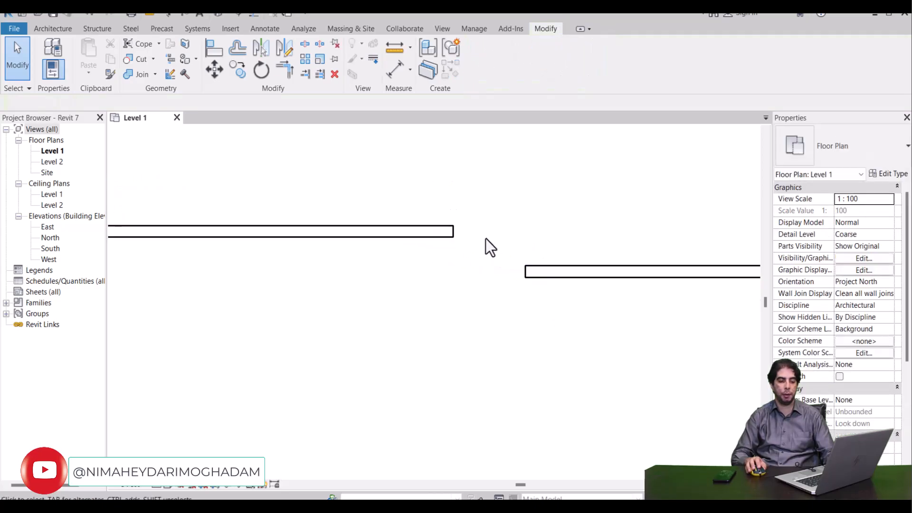
pyautogui.moveTo(486, 238); pyautogui.dragTo(414, 279, button='middle')
pyautogui.scroll(-1, 440, 266)
pyautogui.scroll(3, 443, 263)
pyautogui.scroll(2, 412, 276)
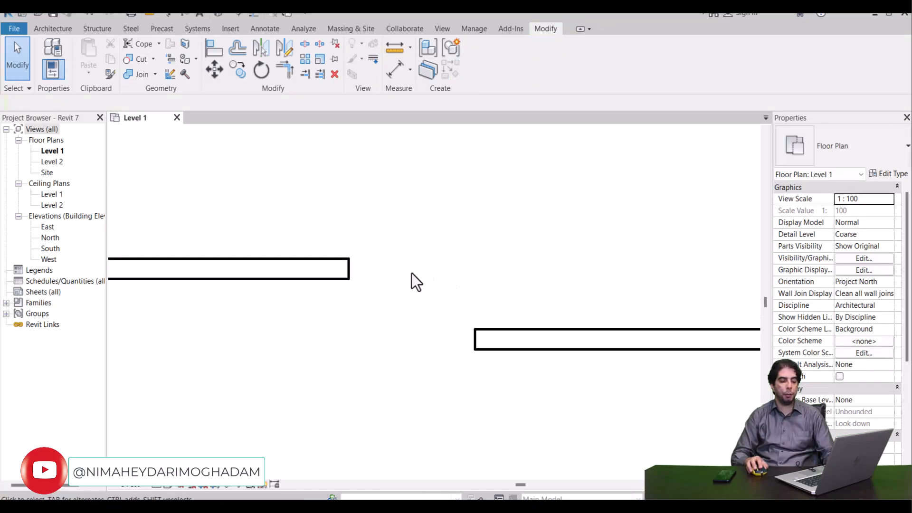
pyautogui.scroll(-1, 412, 273)
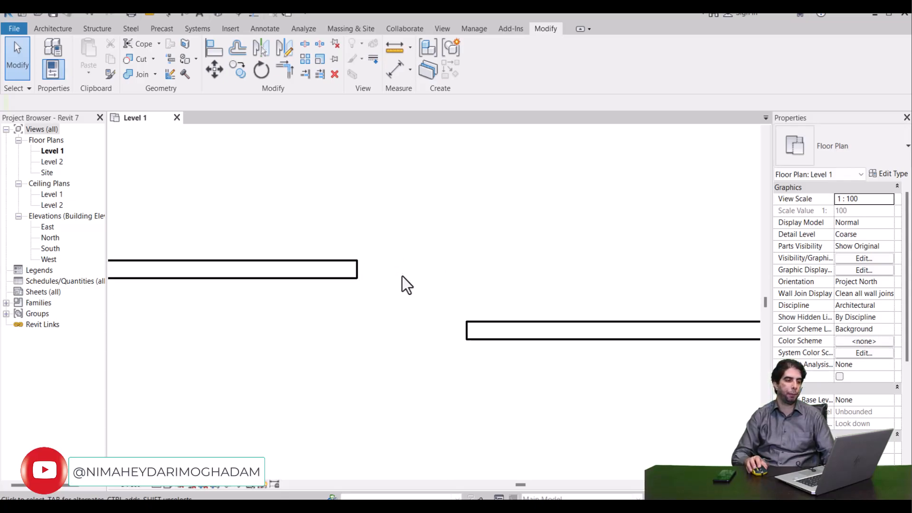
pyautogui.click(215, 53)
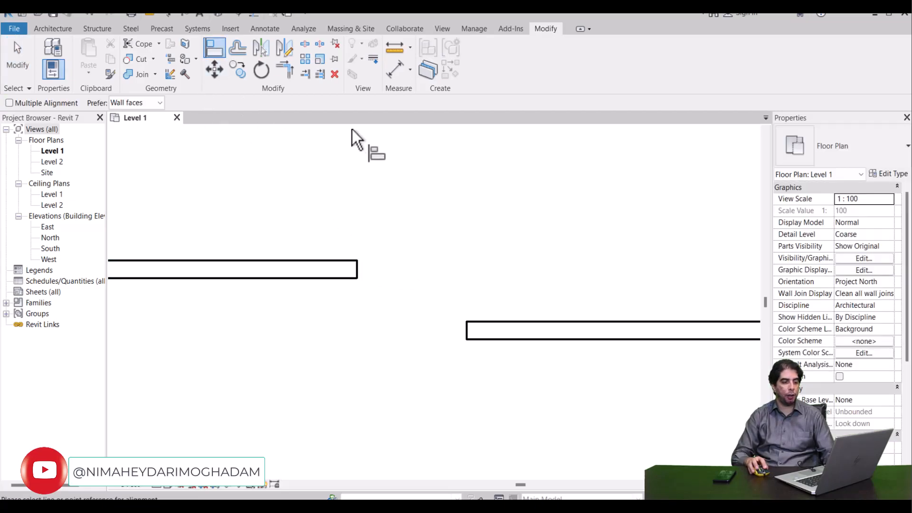
pyautogui.click(333, 260)
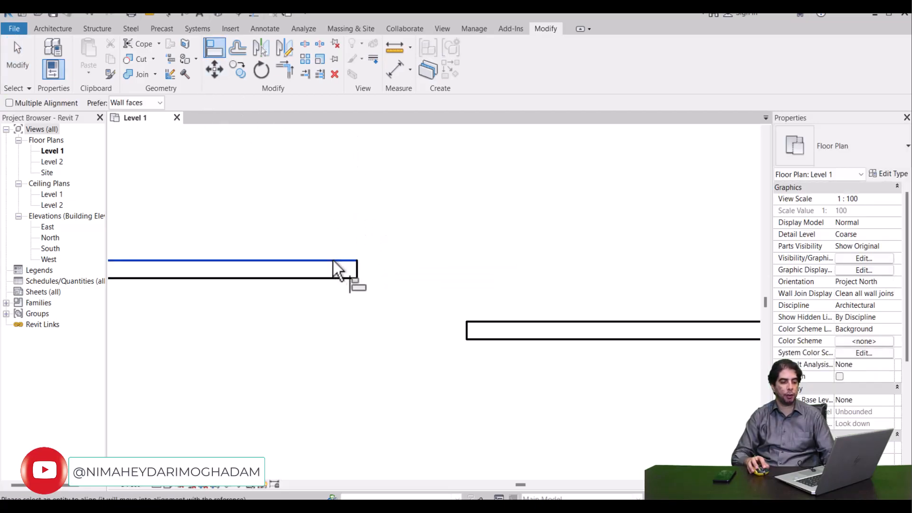
pyautogui.click(477, 321)
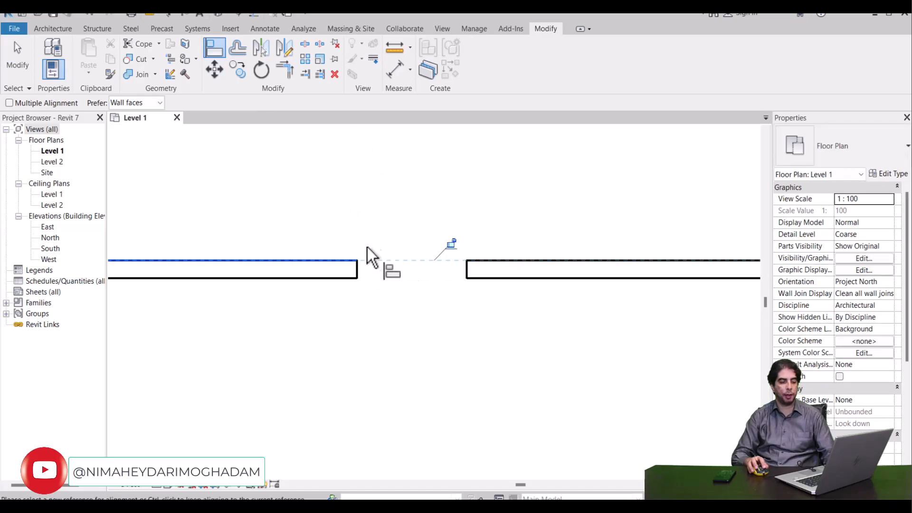
pyautogui.click(292, 259)
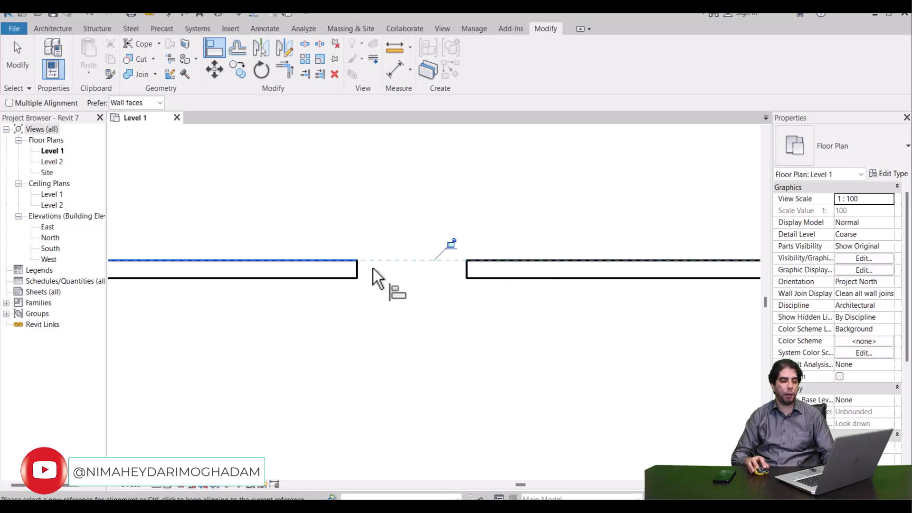
pyautogui.press('Escape')
# Align the west end of the east segment with the east end of the west segment to close the gap
pyautogui.click(360, 270)
pyautogui.click(469, 272)
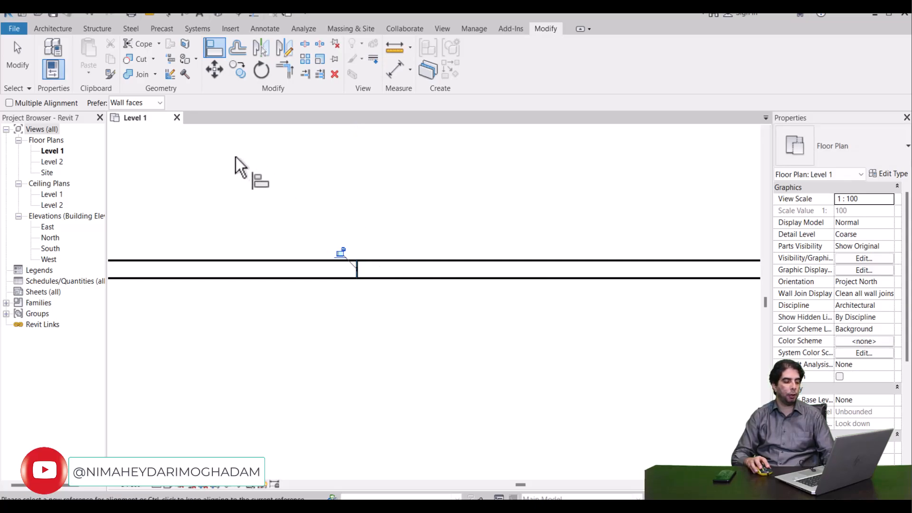
pyautogui.press('Escape')
pyautogui.press('Escape')
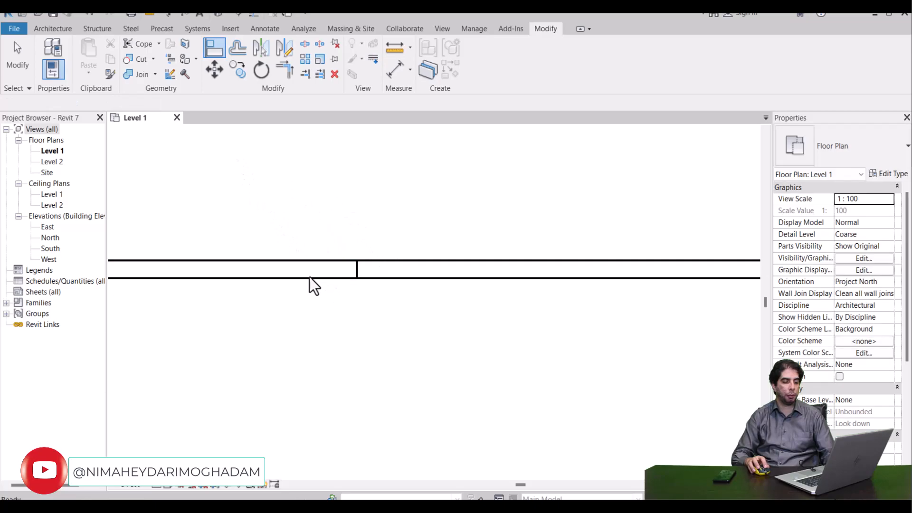
# Try moving the west wall segment about 450 mm west and undo the move
pyautogui.click(311, 277)
pyautogui.moveTo(297, 274); pyautogui.dragTo(276, 278)
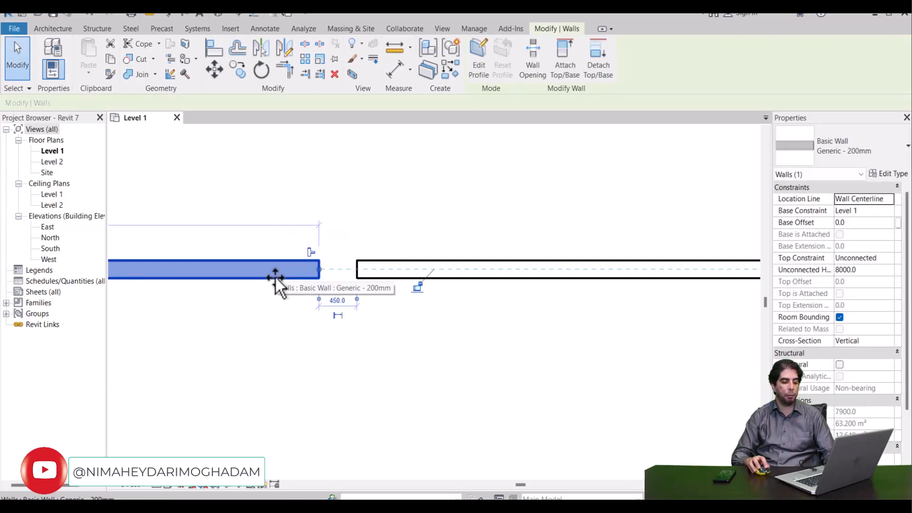
pyautogui.hotkey('ctrl', 'z')
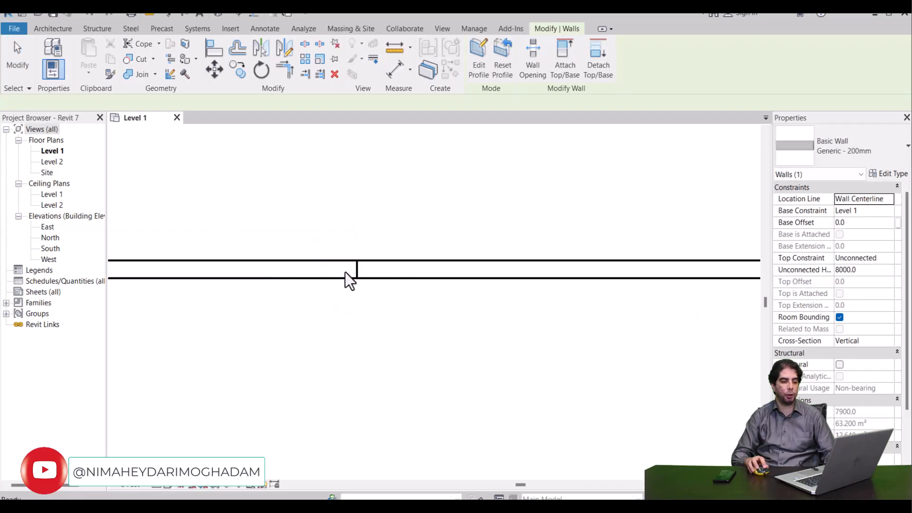
# Allow joins at the meeting ends of the east and west wall segments
pyautogui.click(372, 279)
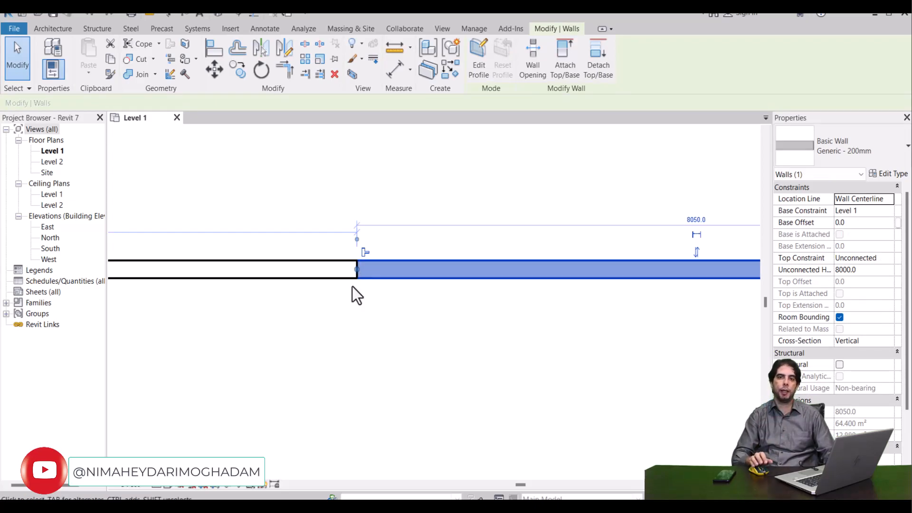
pyautogui.scroll(5, 352, 280)
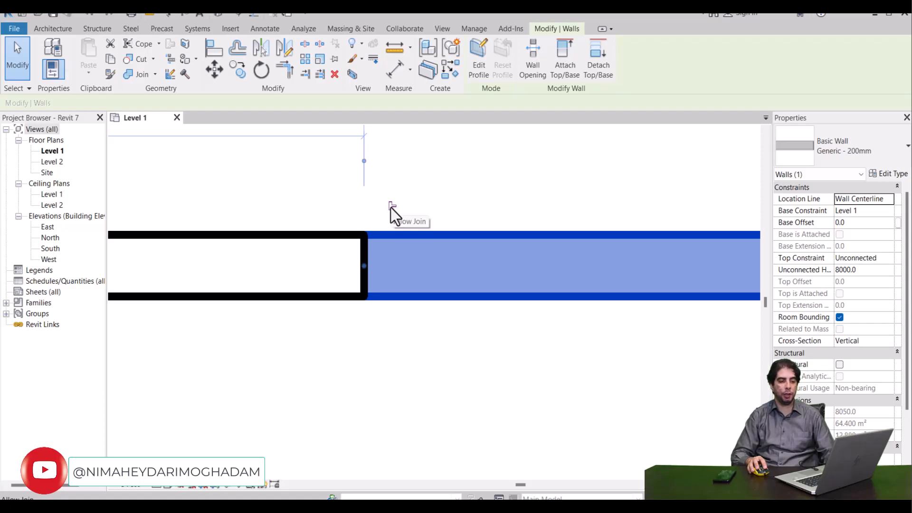
pyautogui.scroll(-2, 389, 226)
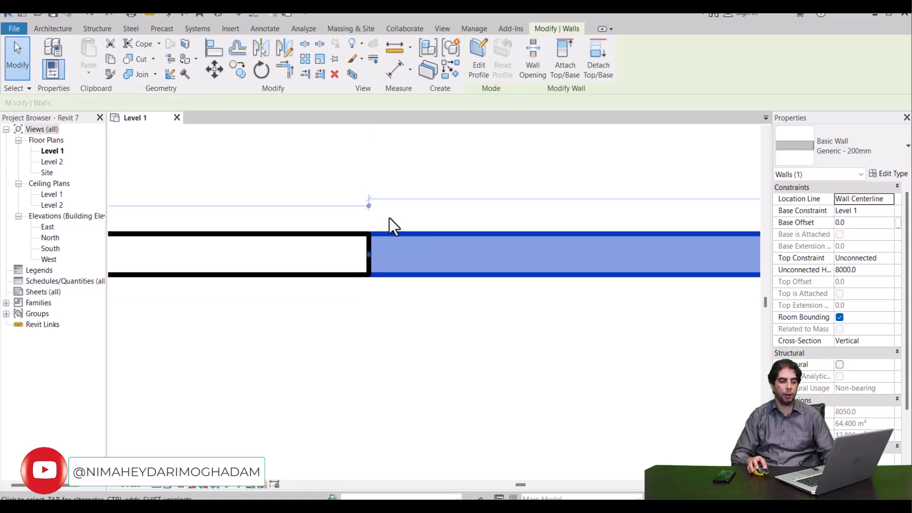
pyautogui.click(335, 238)
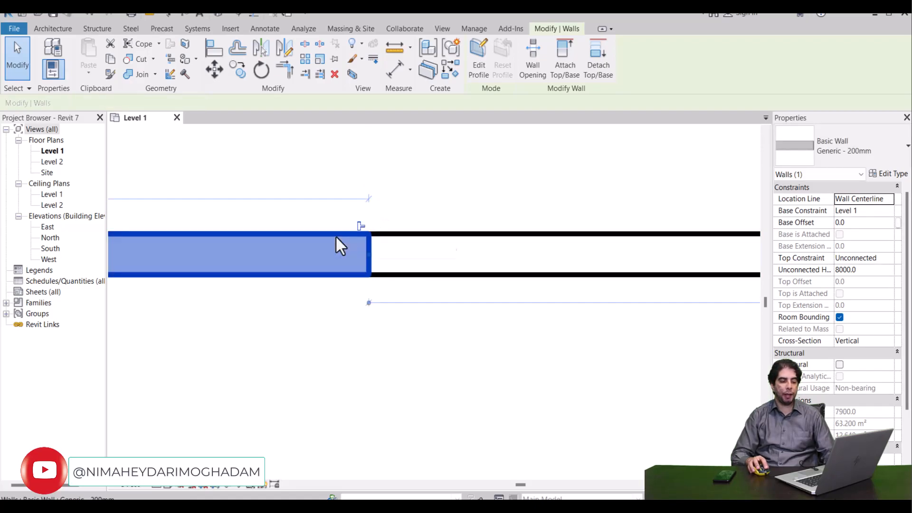
pyautogui.click(360, 227)
pyautogui.scroll(-1, 358, 227)
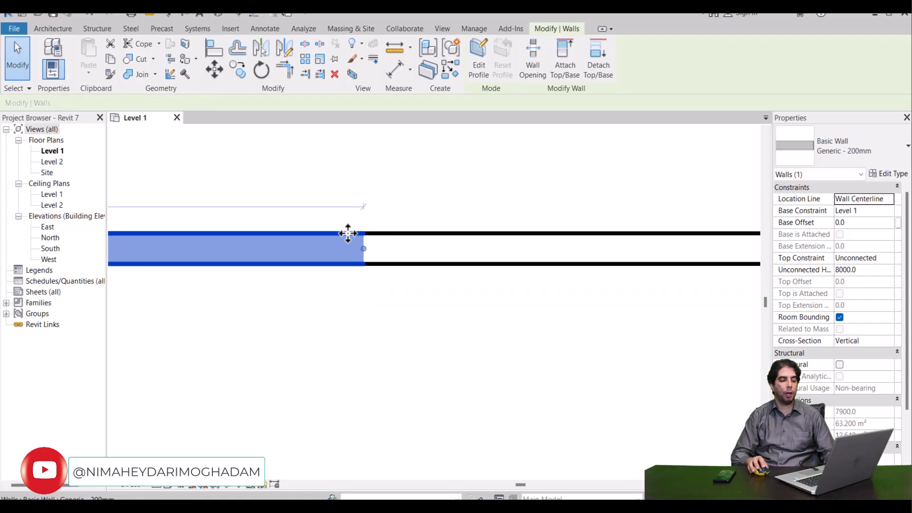
# Try to move the east wall segment east along the wall line
pyautogui.click(386, 220)
pyautogui.scroll(-2, 386, 218)
pyautogui.click(389, 236)
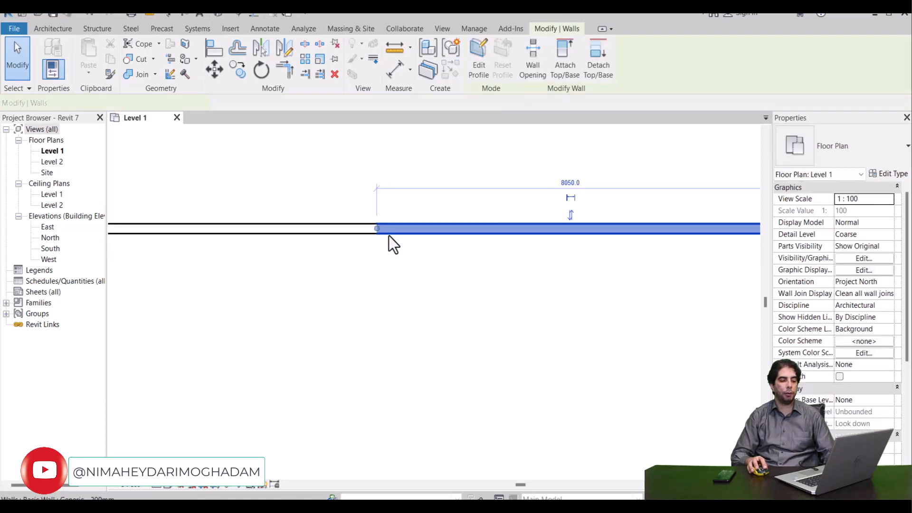
pyautogui.moveTo(389, 235); pyautogui.dragTo(398, 252, button='middle')
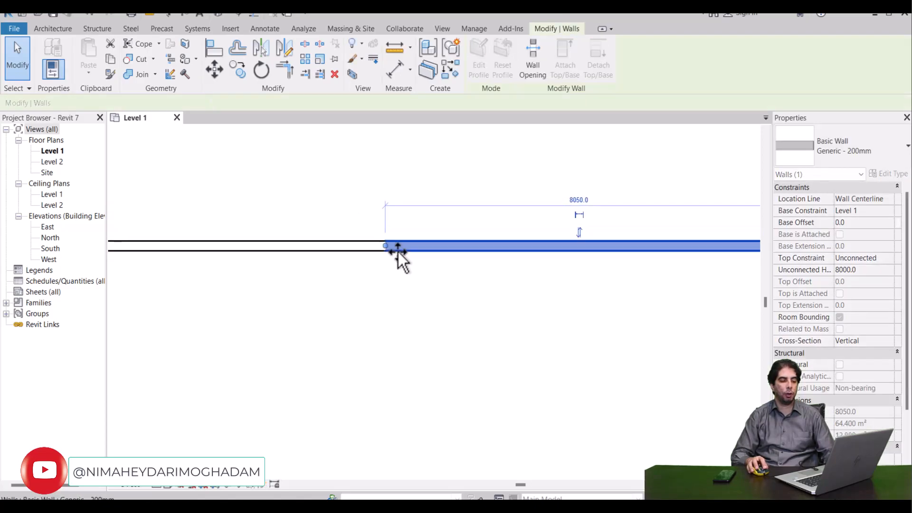
pyautogui.moveTo(398, 252); pyautogui.dragTo(429, 250)
pyautogui.scroll(-2, 396, 241)
pyautogui.press('Escape')
pyautogui.moveTo(373, 252); pyautogui.dragTo(434, 252)
# Merge the two segments into one wall by extending the west segment's east end into the east segment
pyautogui.scroll(5, 442, 249)
pyautogui.scroll(1, 480, 246)
pyautogui.click(472, 245)
pyautogui.scroll(2, 473, 247)
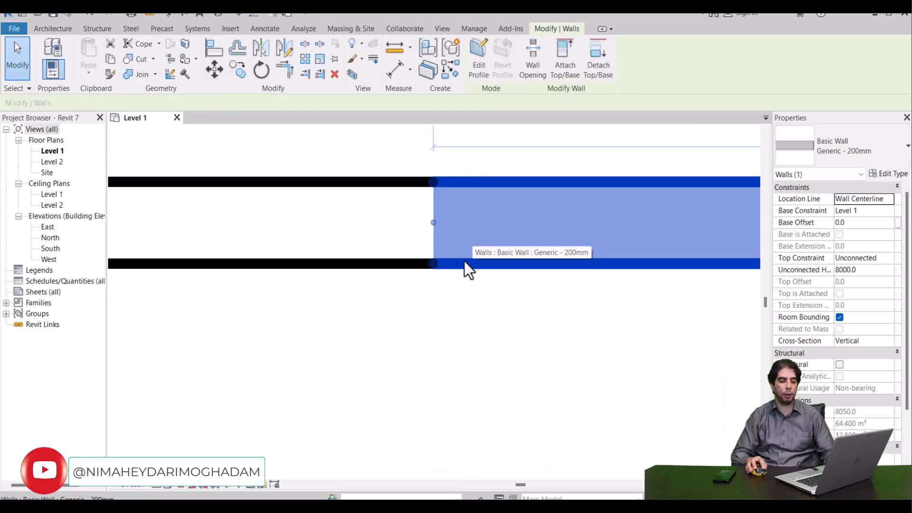
pyautogui.click(390, 247)
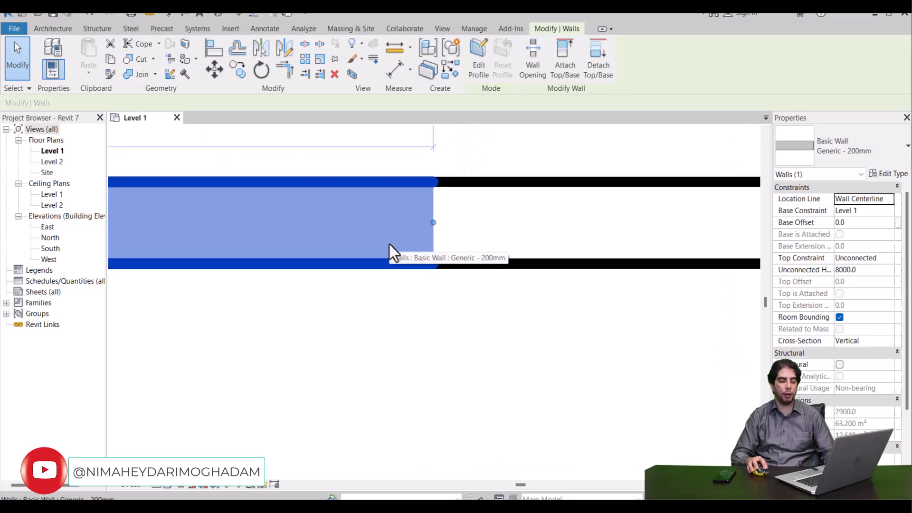
pyautogui.click(434, 229)
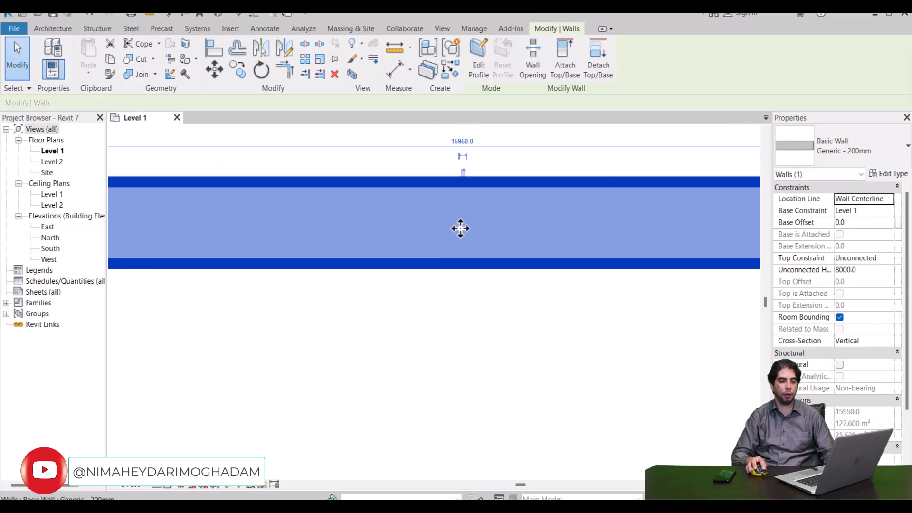
pyautogui.moveTo(454, 227); pyautogui.dragTo(492, 233)
pyautogui.scroll(-2, 468, 237)
# Inspect the merged wall along its full length and switch to the lesson slides in PowerPoint
pyautogui.click(439, 177)
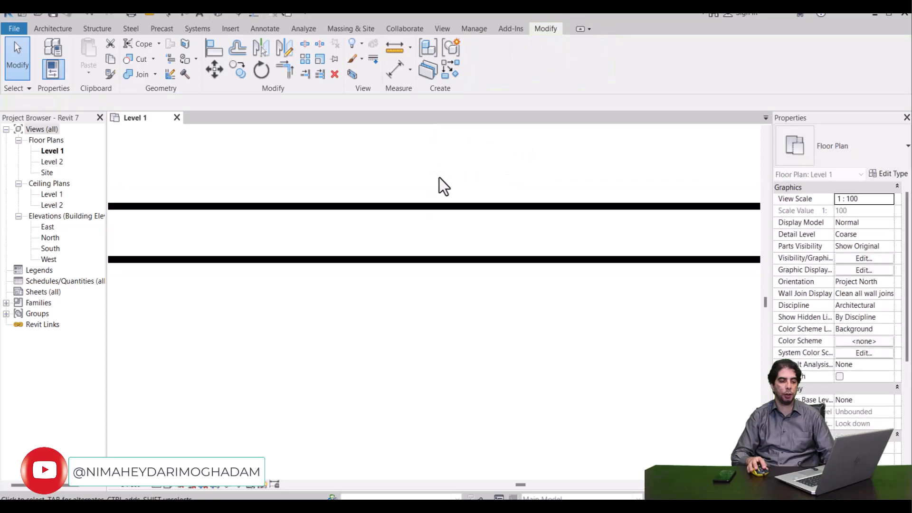
pyautogui.click(450, 208)
pyautogui.scroll(-3, 446, 207)
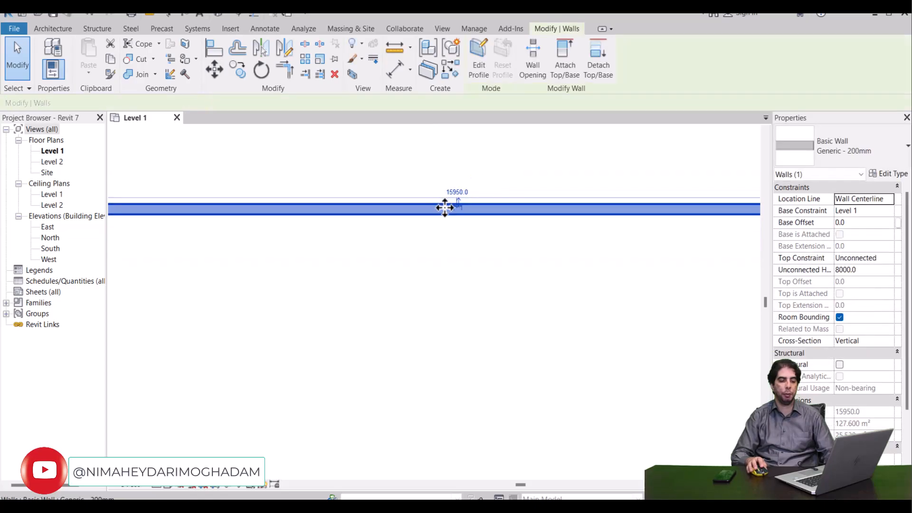
pyautogui.scroll(-2, 445, 208)
pyautogui.scroll(1, 446, 209)
pyautogui.click(468, 223)
pyautogui.moveTo(480, 243); pyautogui.dragTo(469, 249, button='middle')
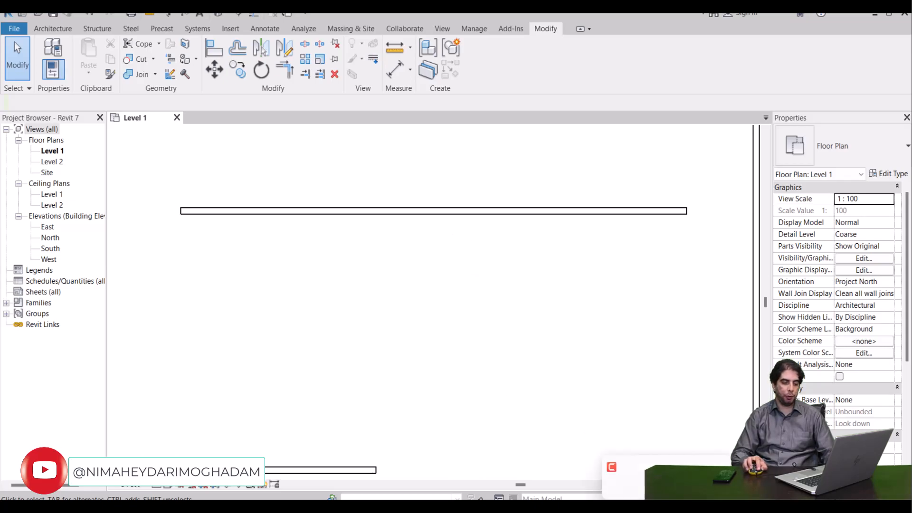
pyautogui.click(492, 468)
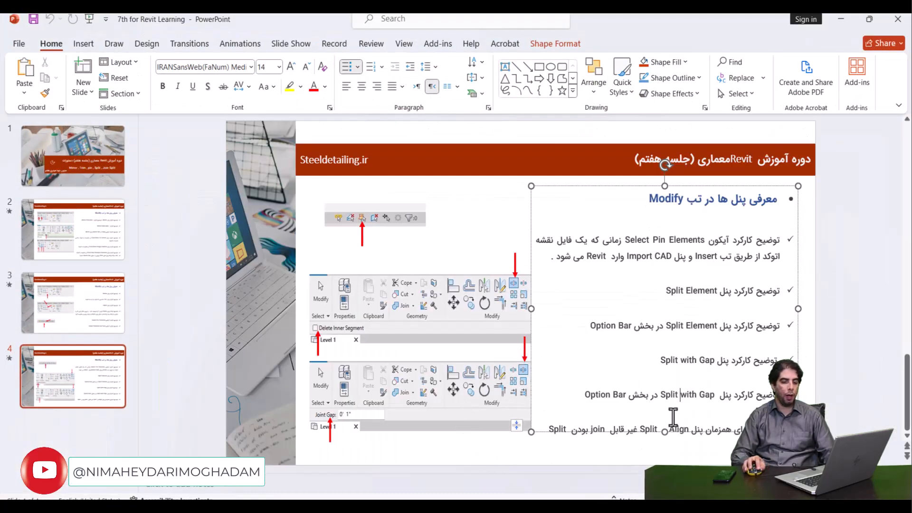